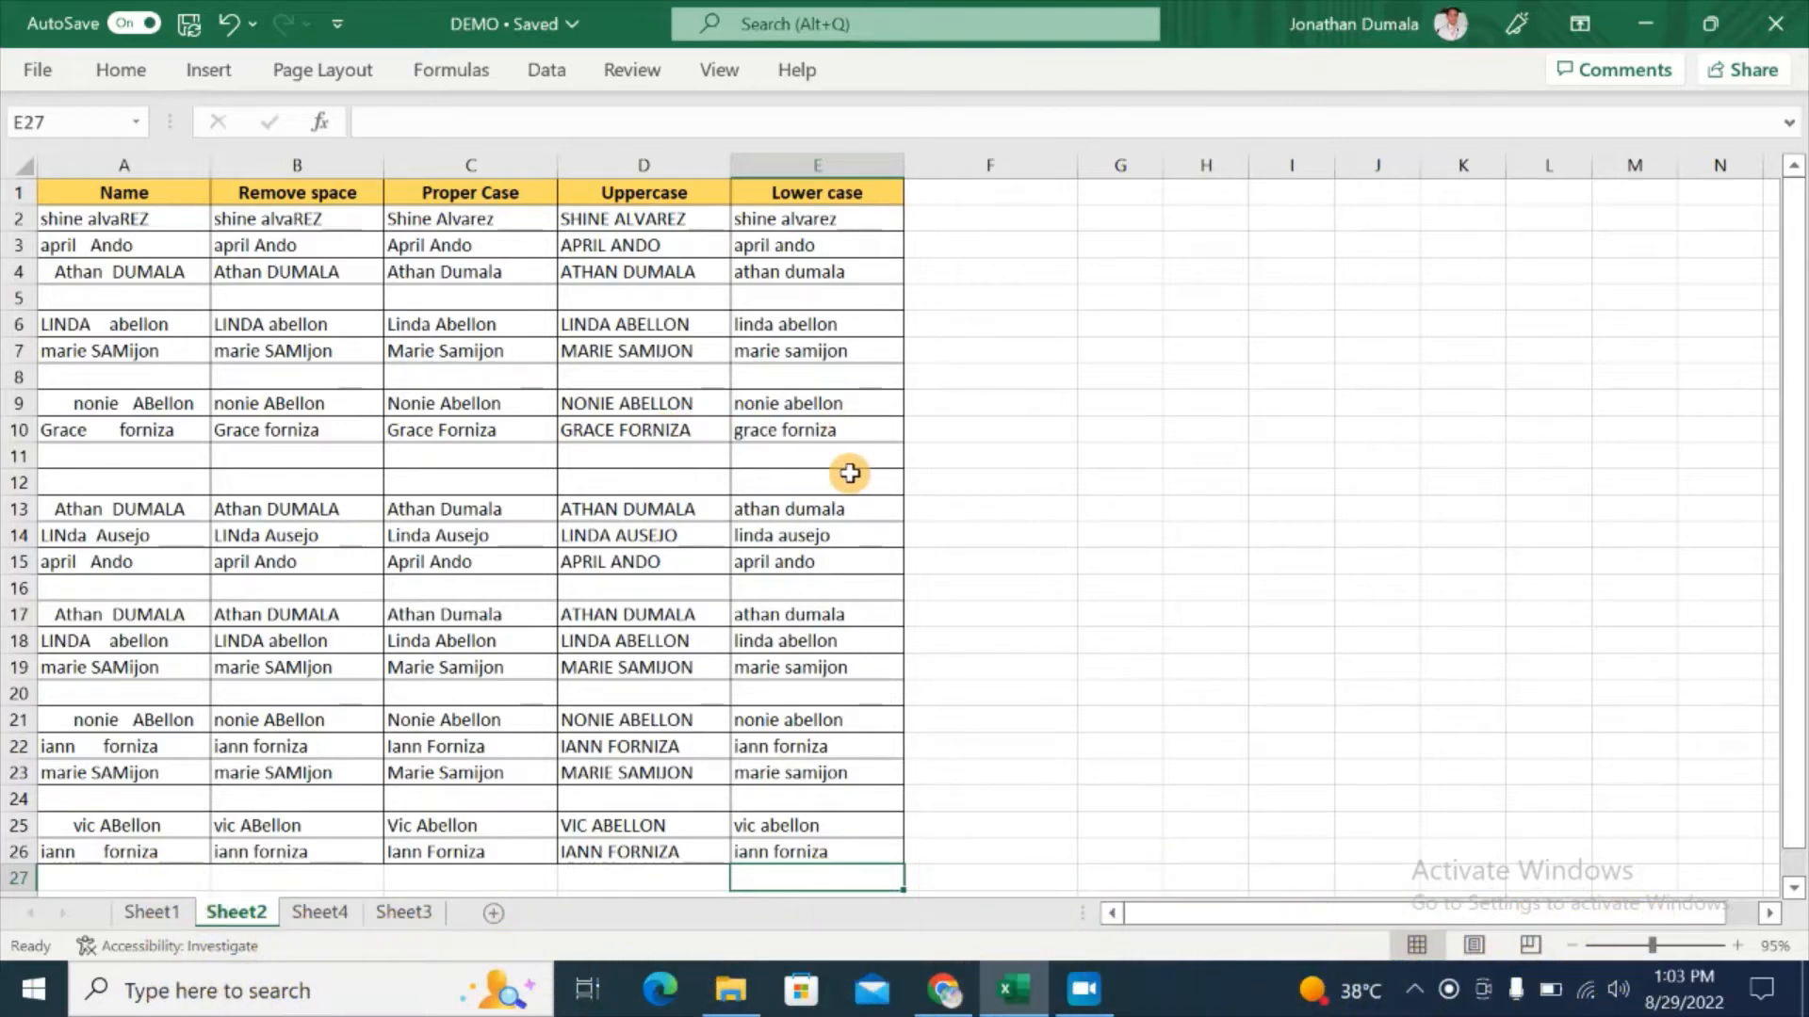
Step: Select the blank cells with Go To Special and delete them, shifting cells up
{"action": "key", "text": "ctrl+g"}
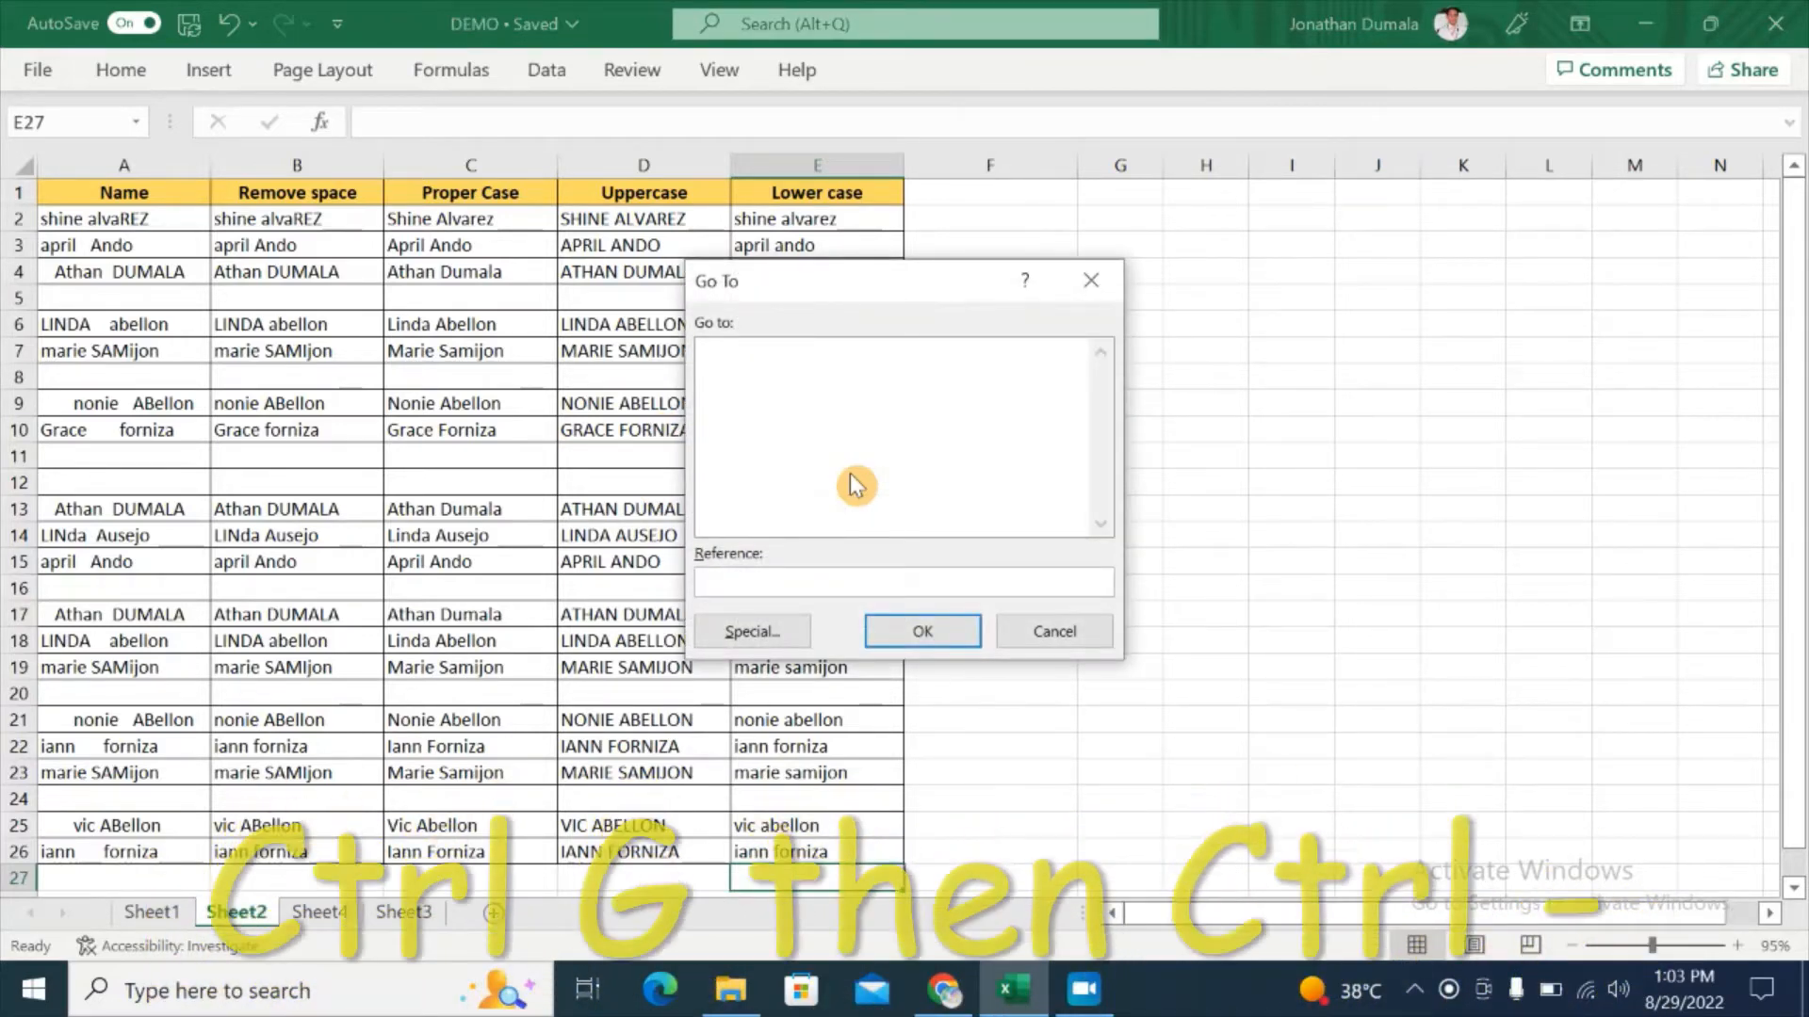
{"action": "left_click", "coordinate": [744, 635]}
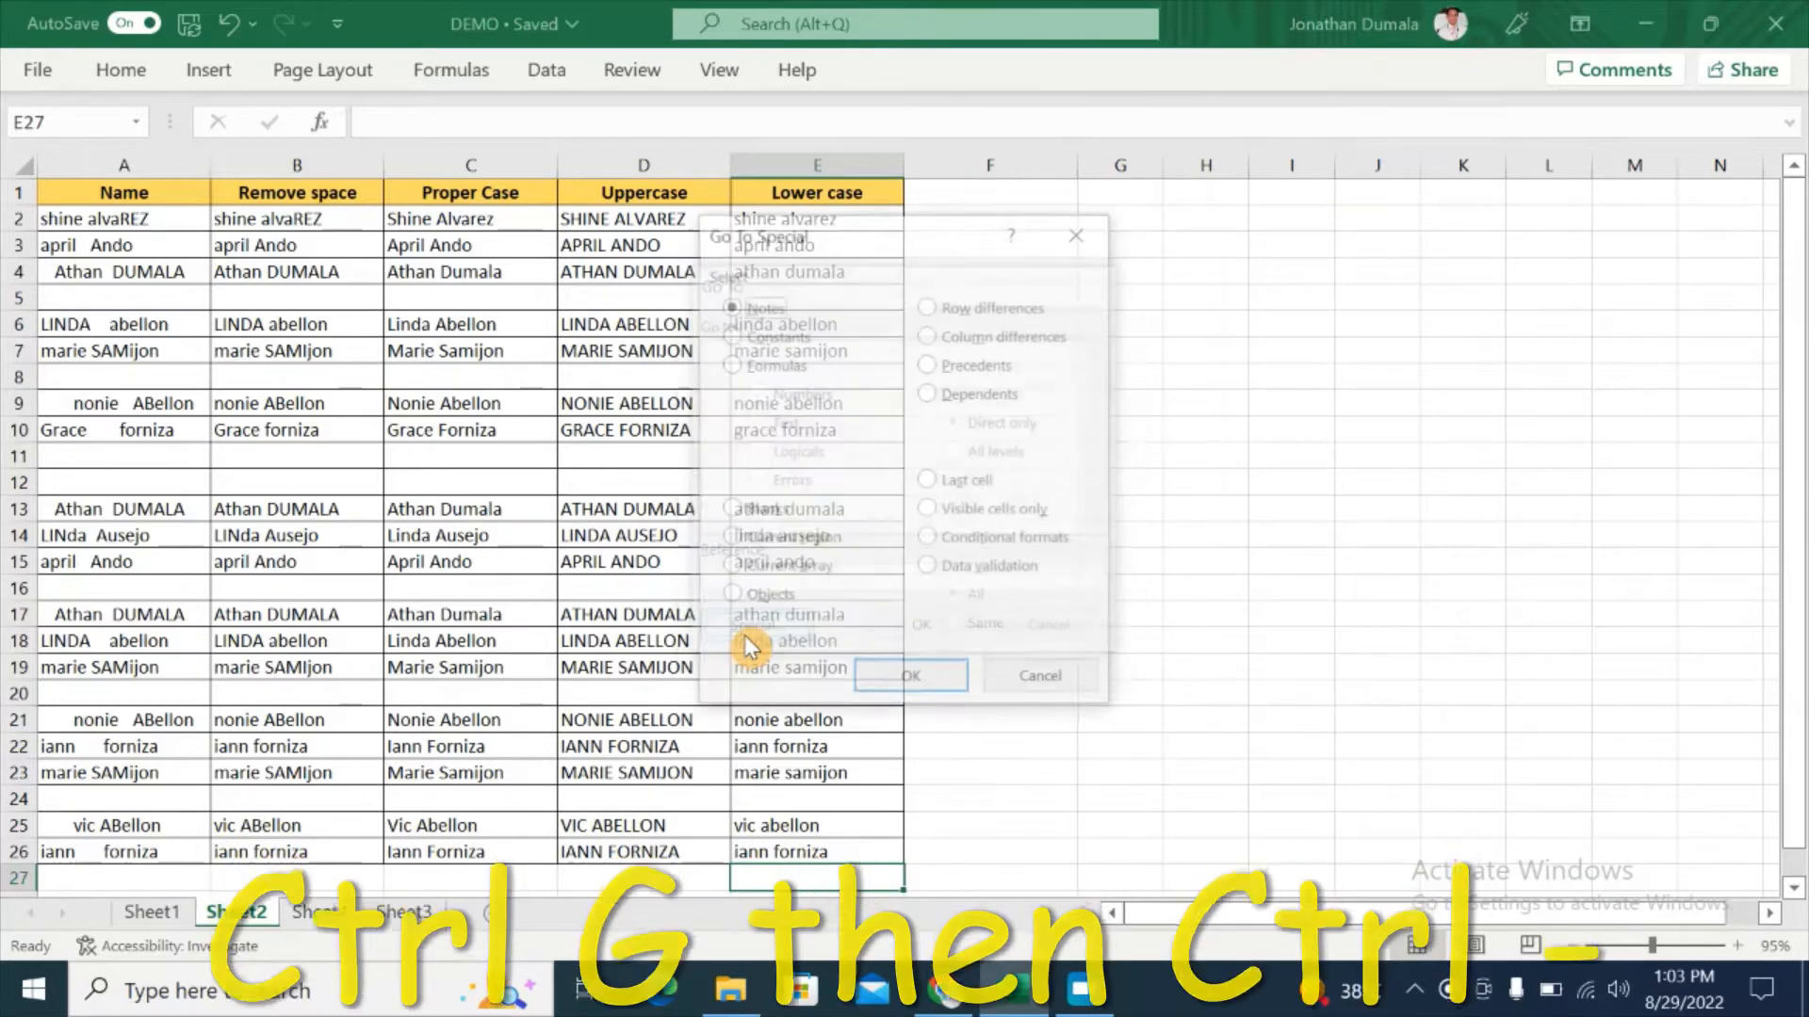
{"action": "left_click", "coordinate": [729, 514]}
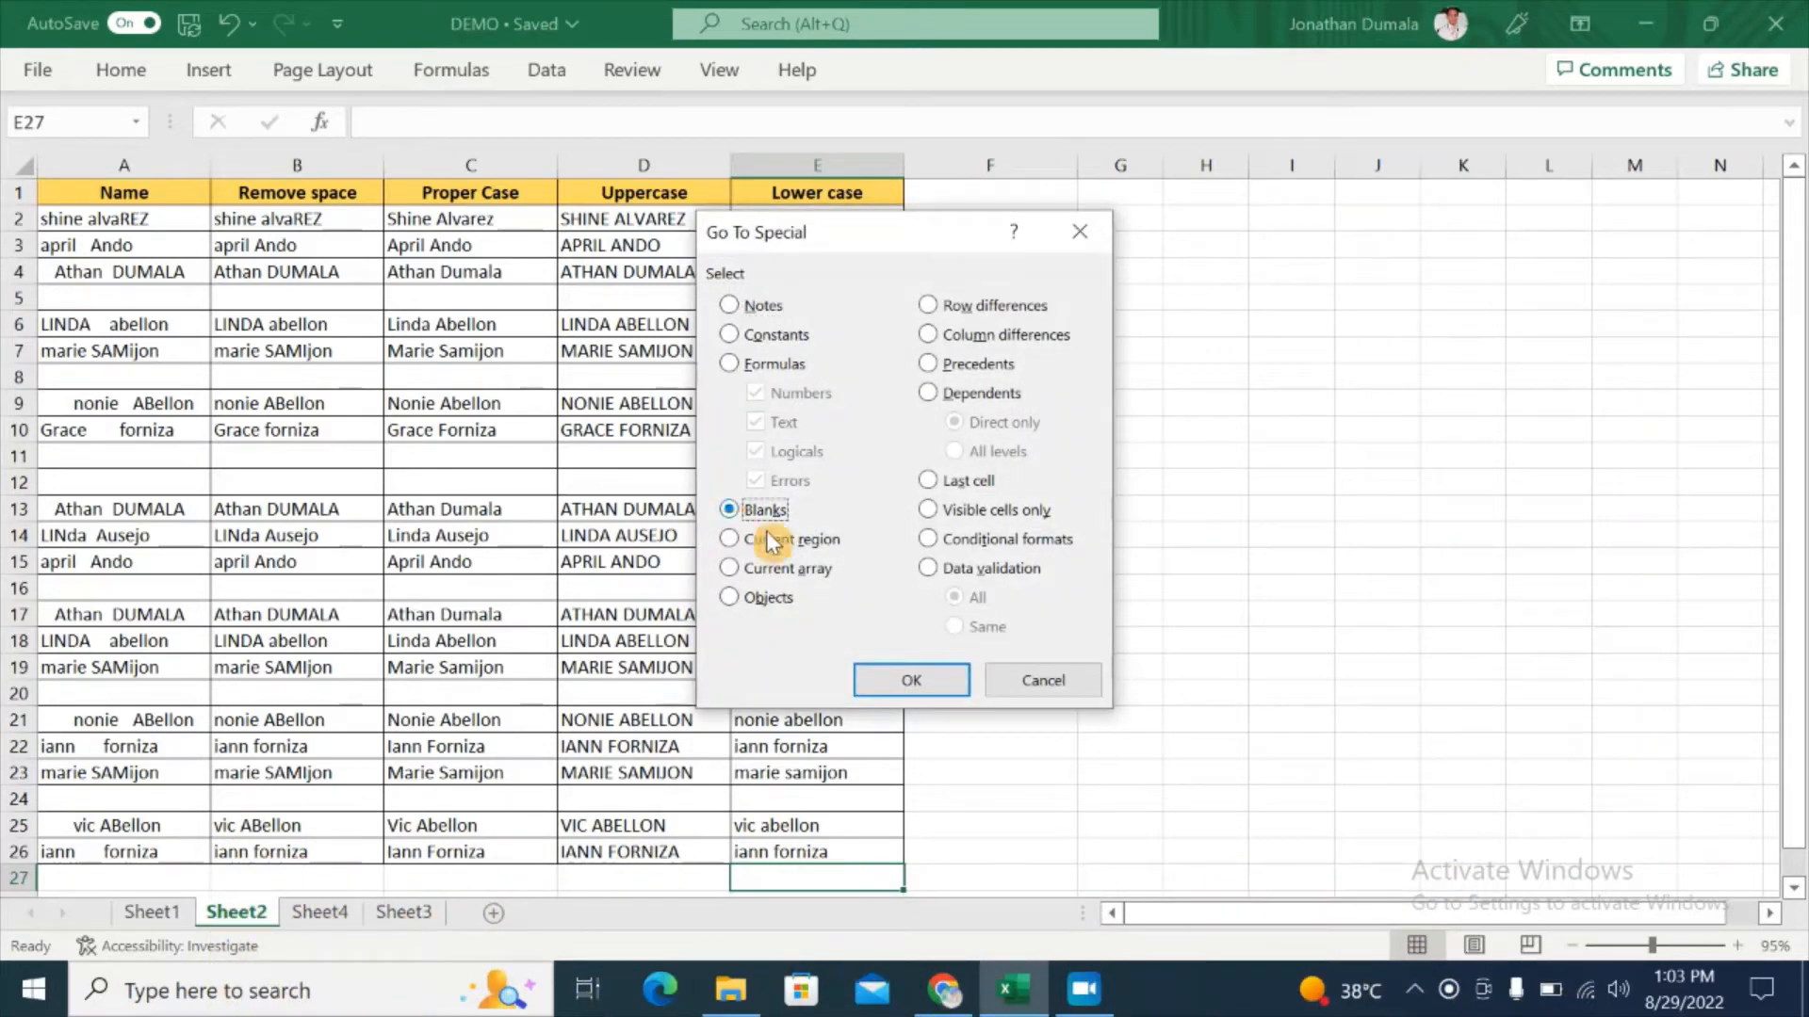
{"action": "left_click", "coordinate": [910, 684]}
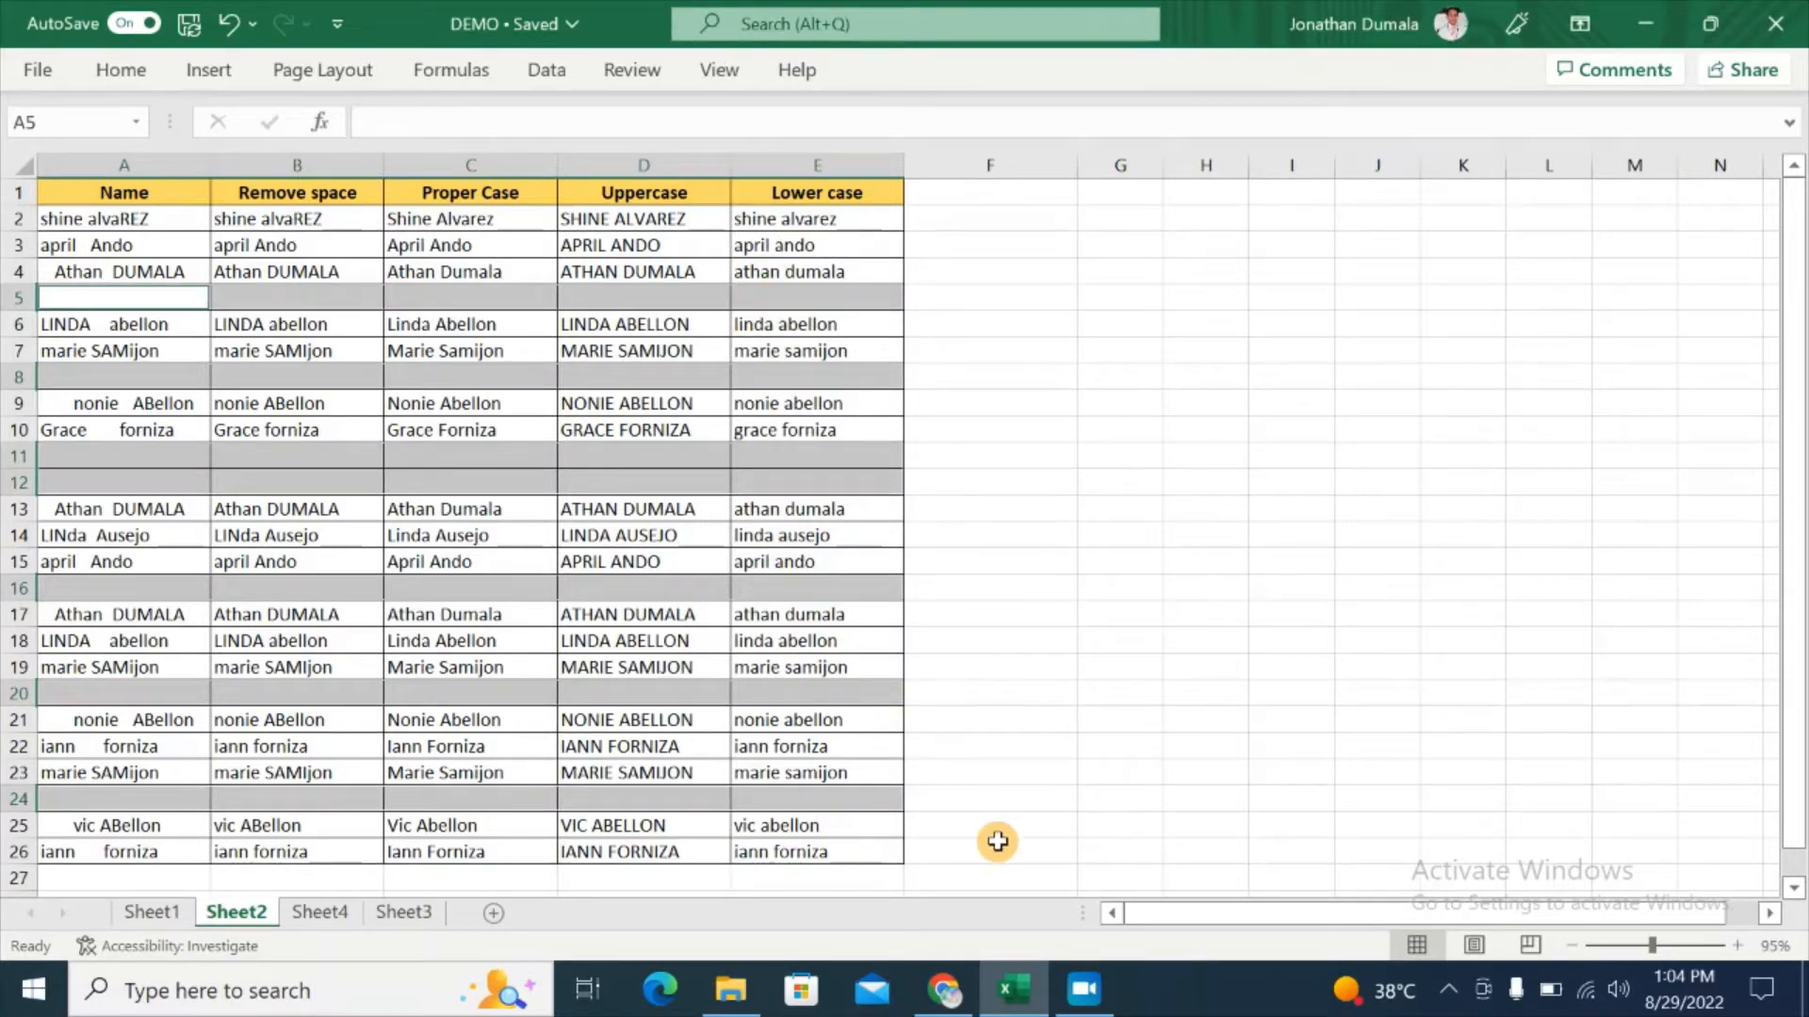
{"action": "key", "text": "ctrl+minus"}
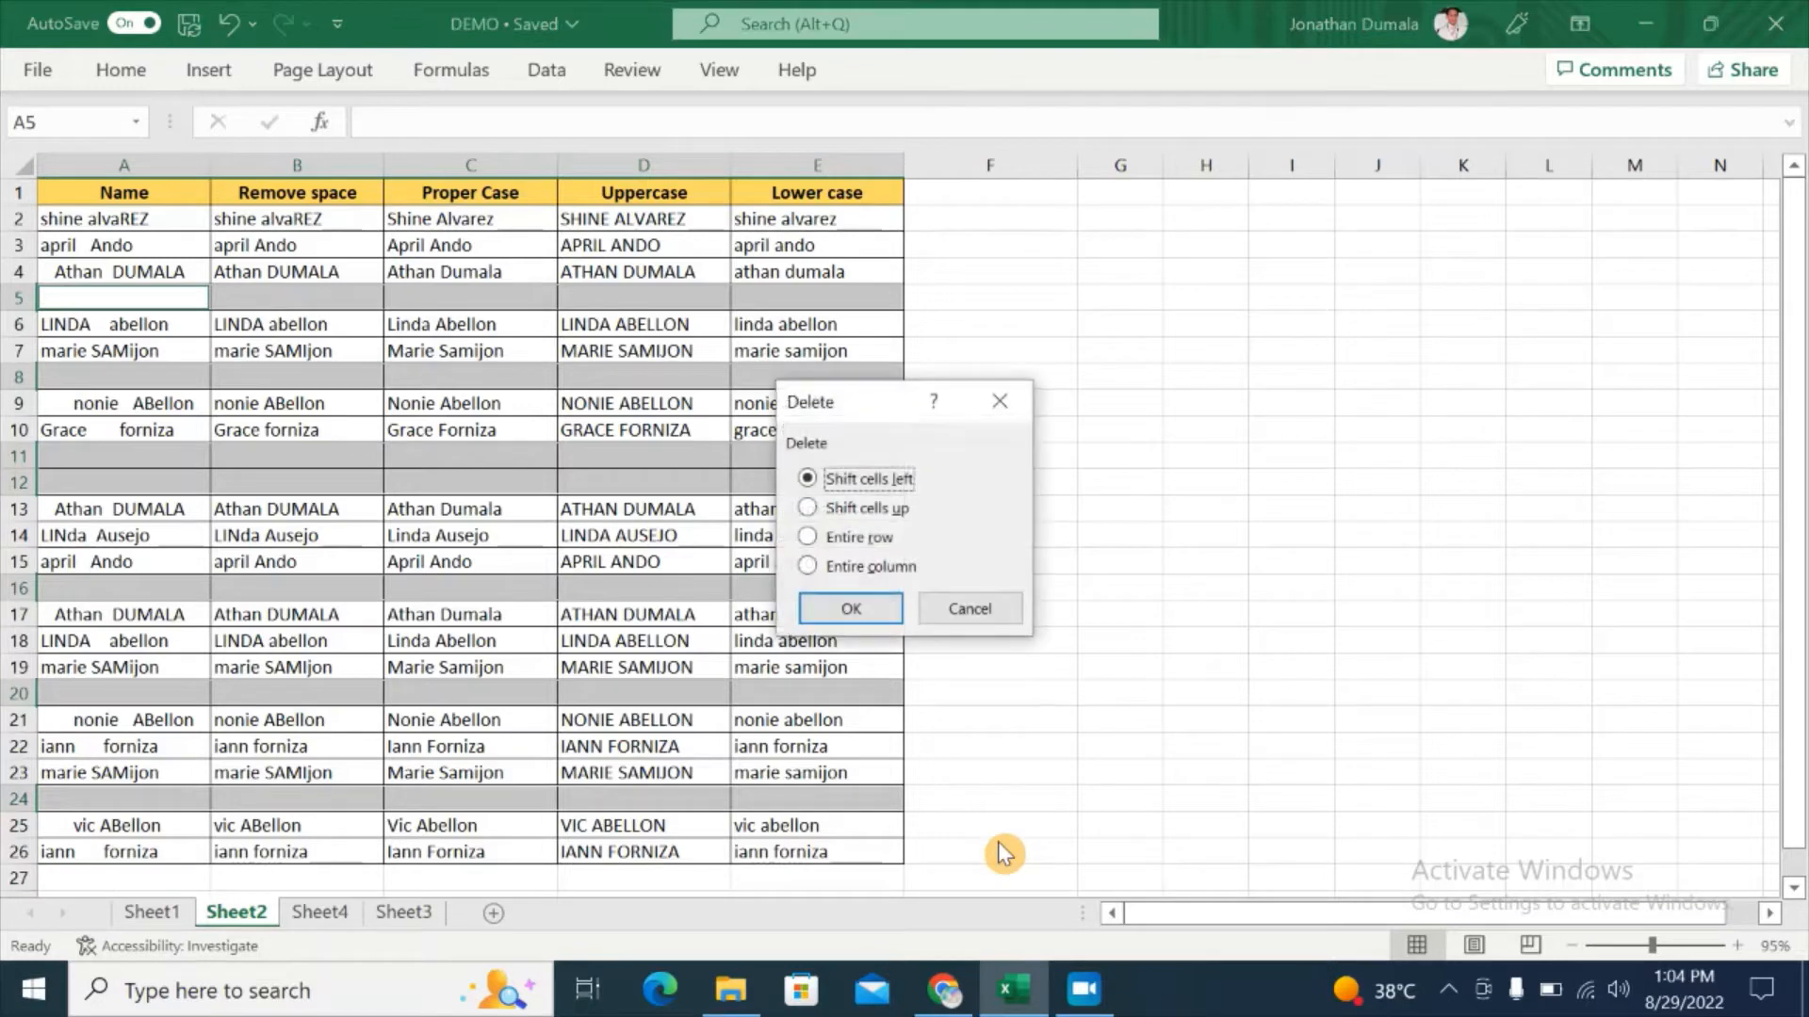
{"action": "left_click", "coordinate": [807, 510]}
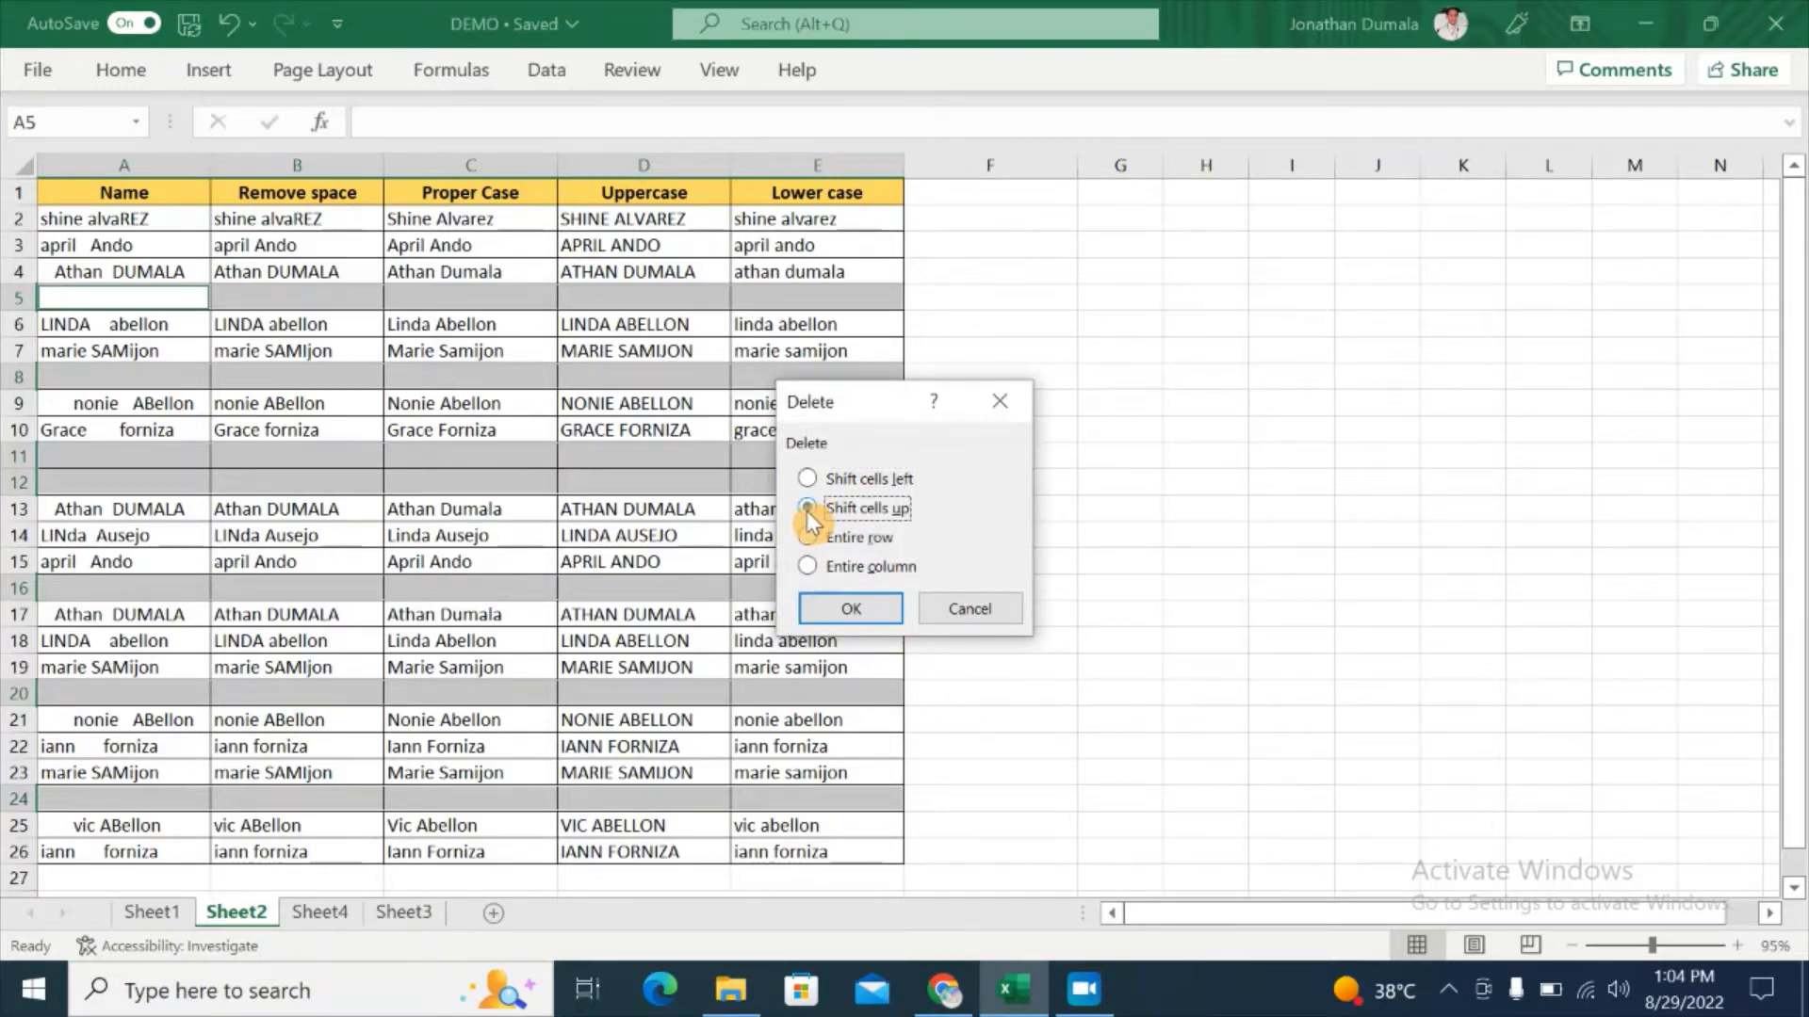
{"action": "left_click", "coordinate": [834, 617]}
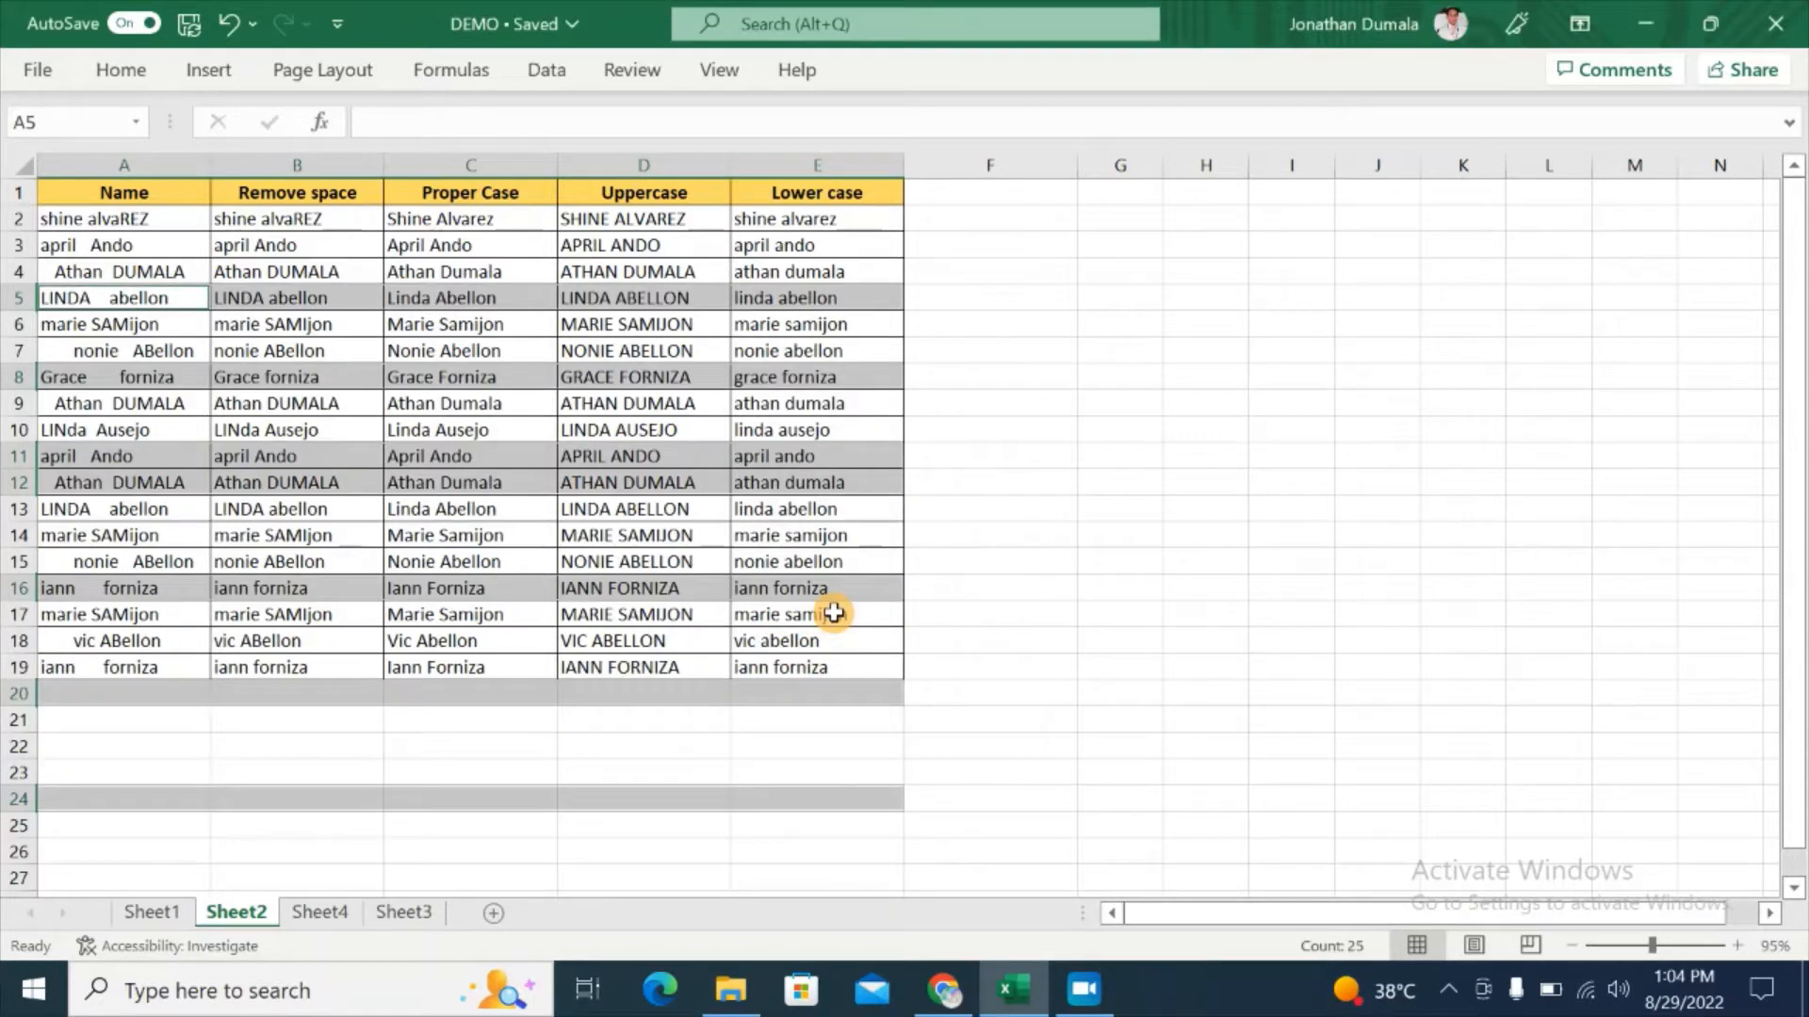
{"action": "left_click", "coordinate": [1017, 833]}
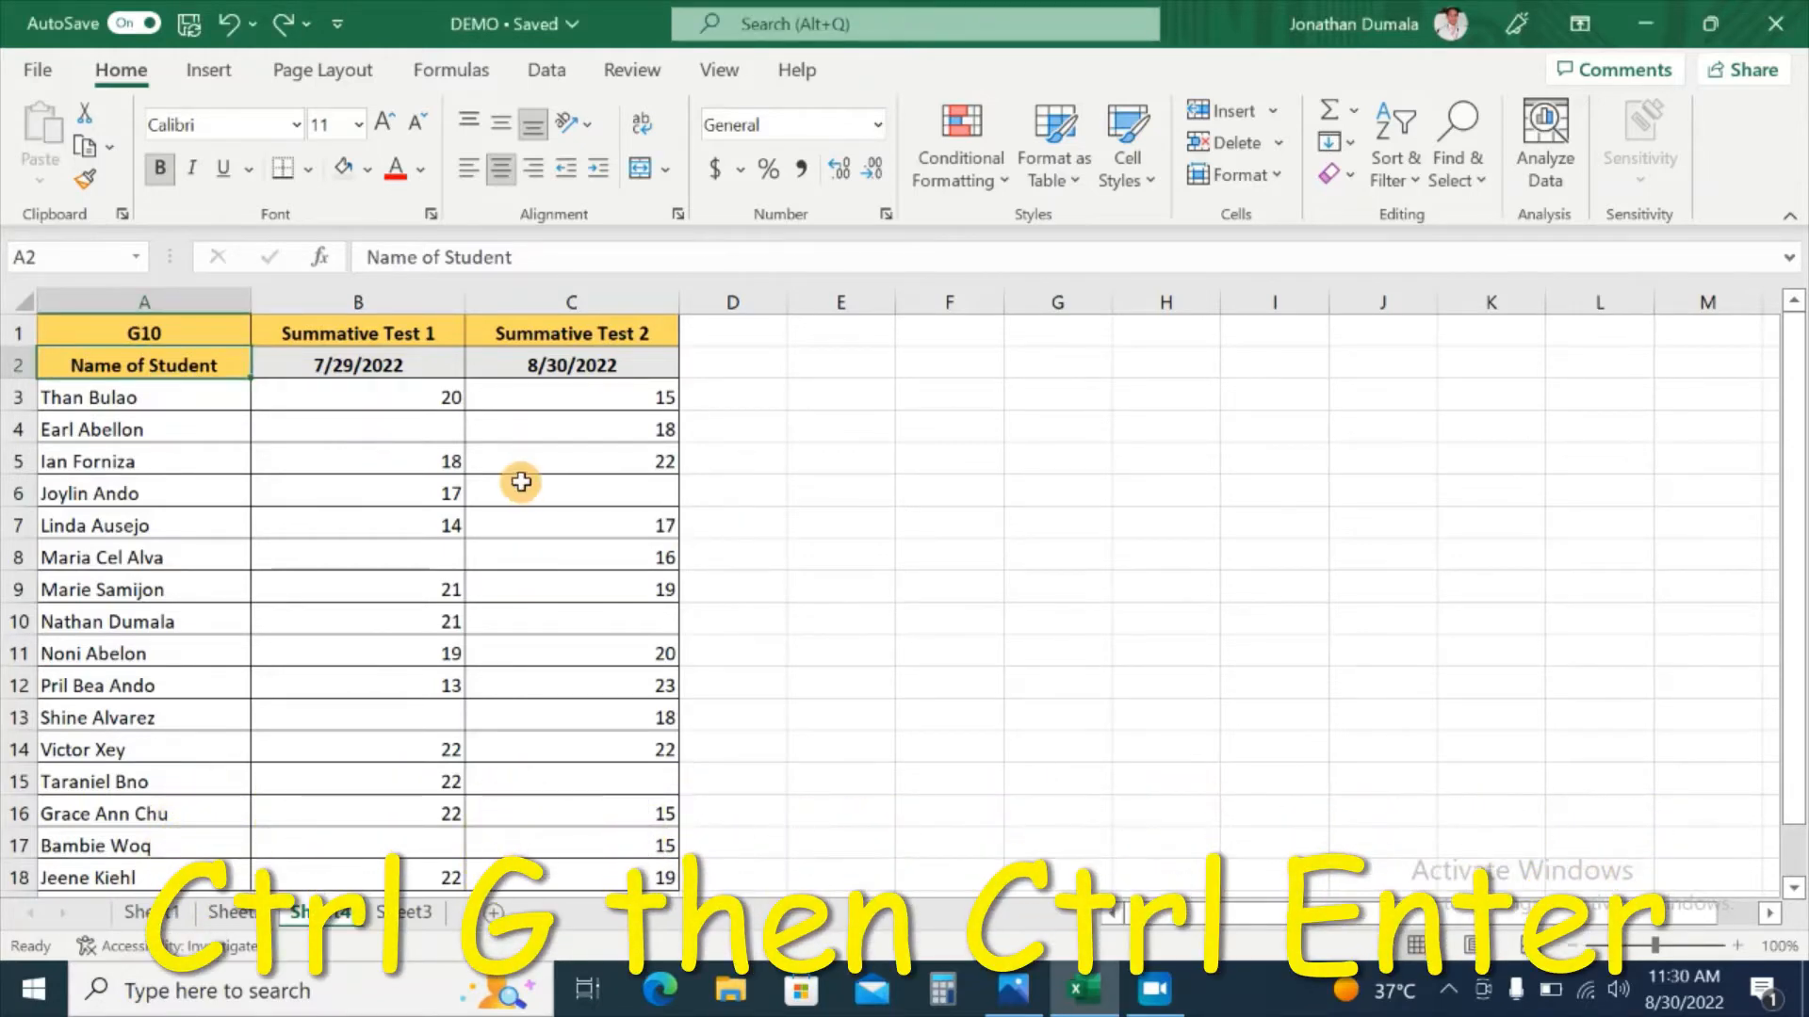
Step: Select all blank score cells in columns B and C and fill them with 'Absent' at once
{"action": "key", "text": "ctrl+g"}
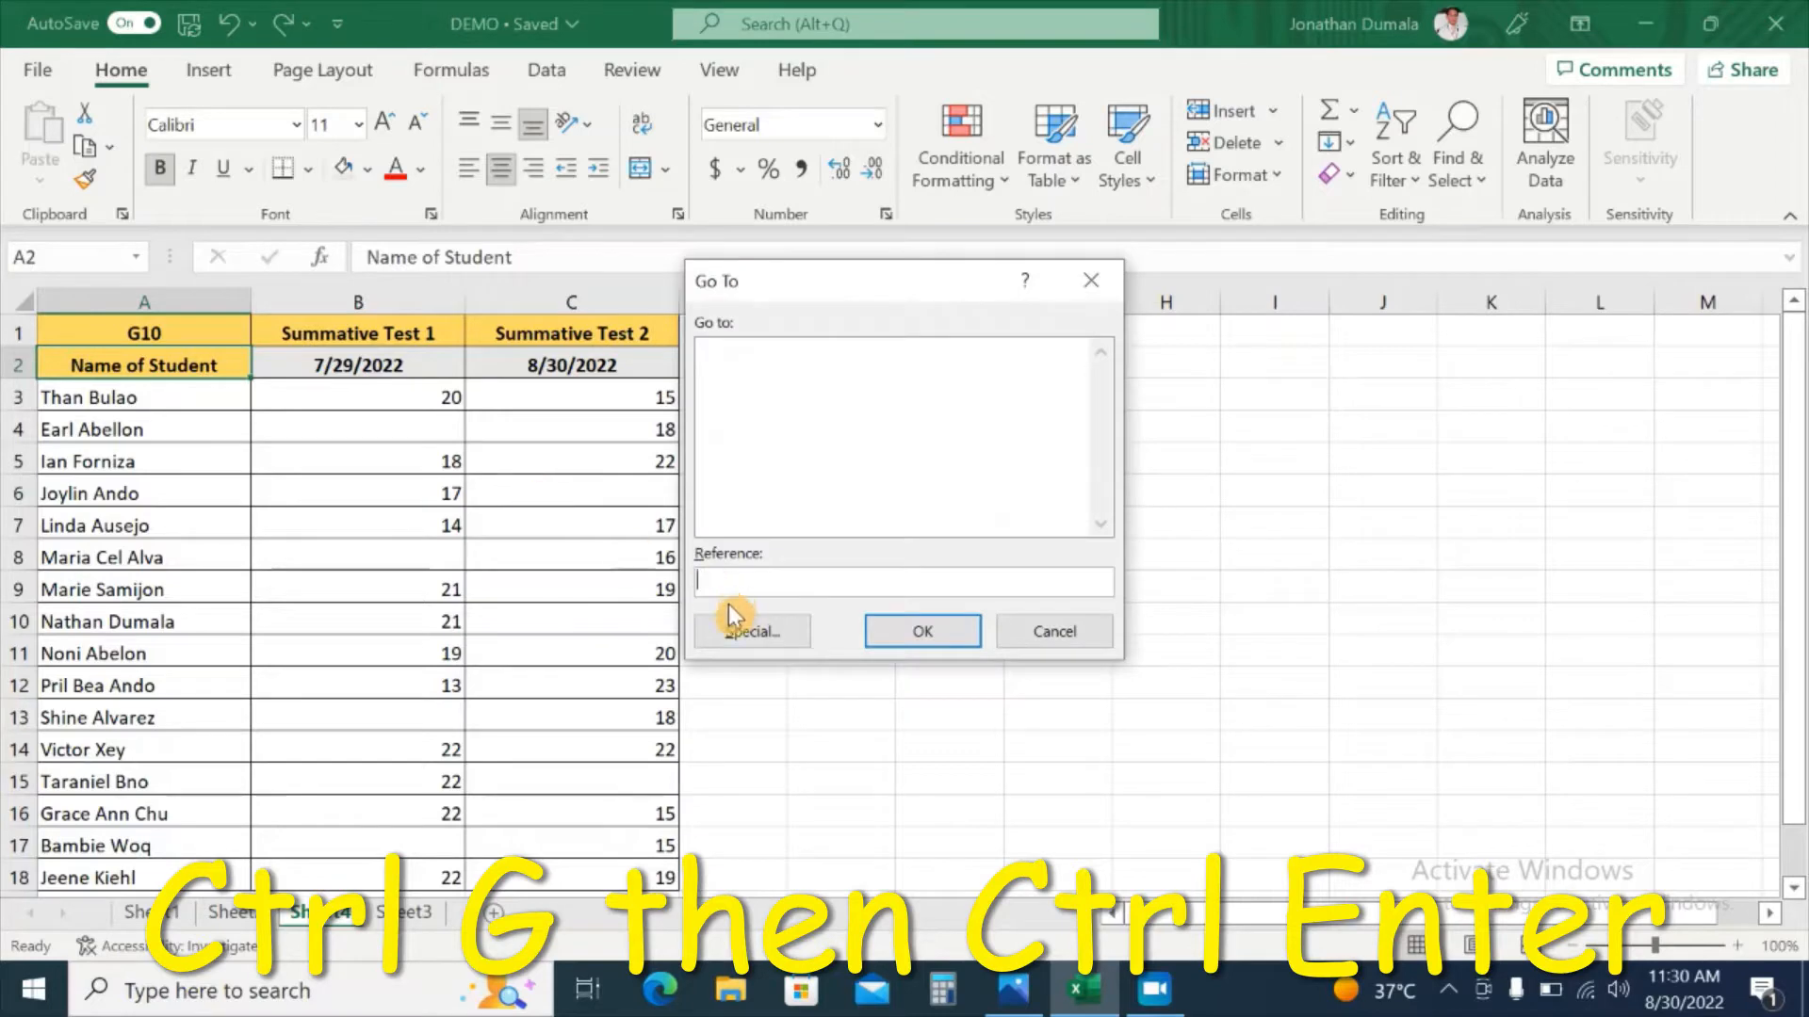
{"action": "left_click", "coordinate": [744, 633]}
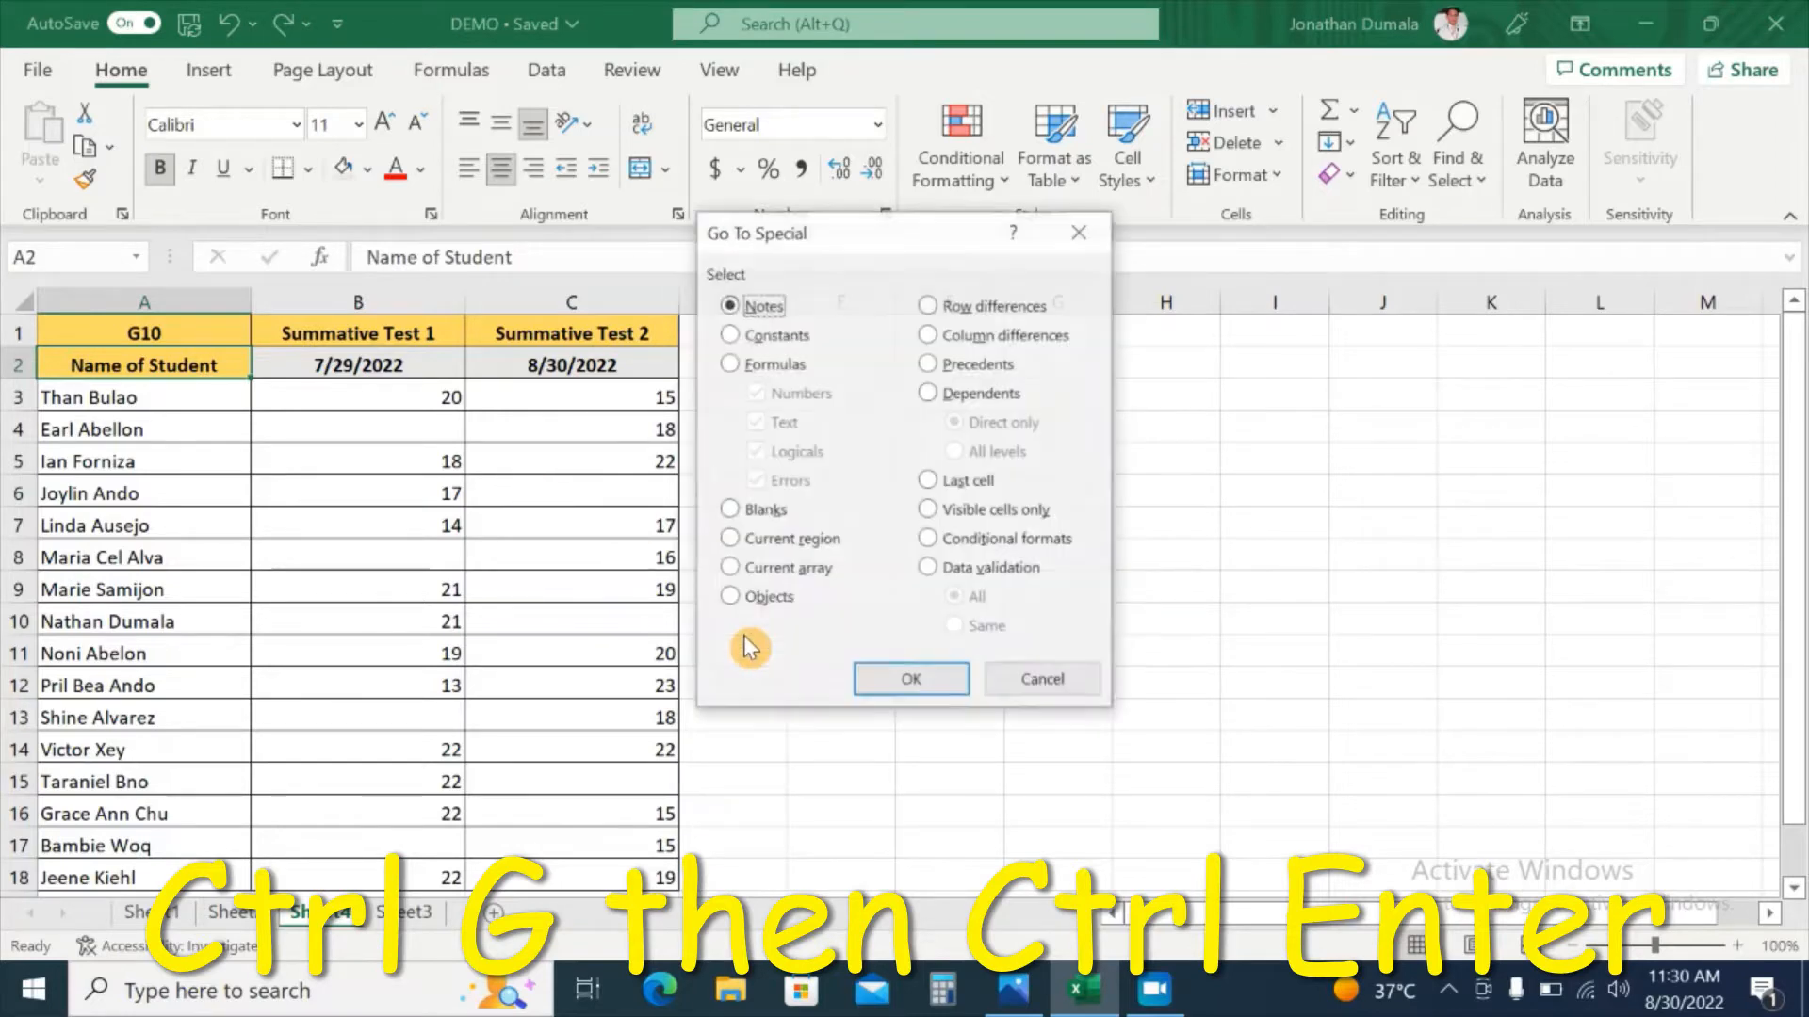
{"action": "left_click", "coordinate": [733, 513]}
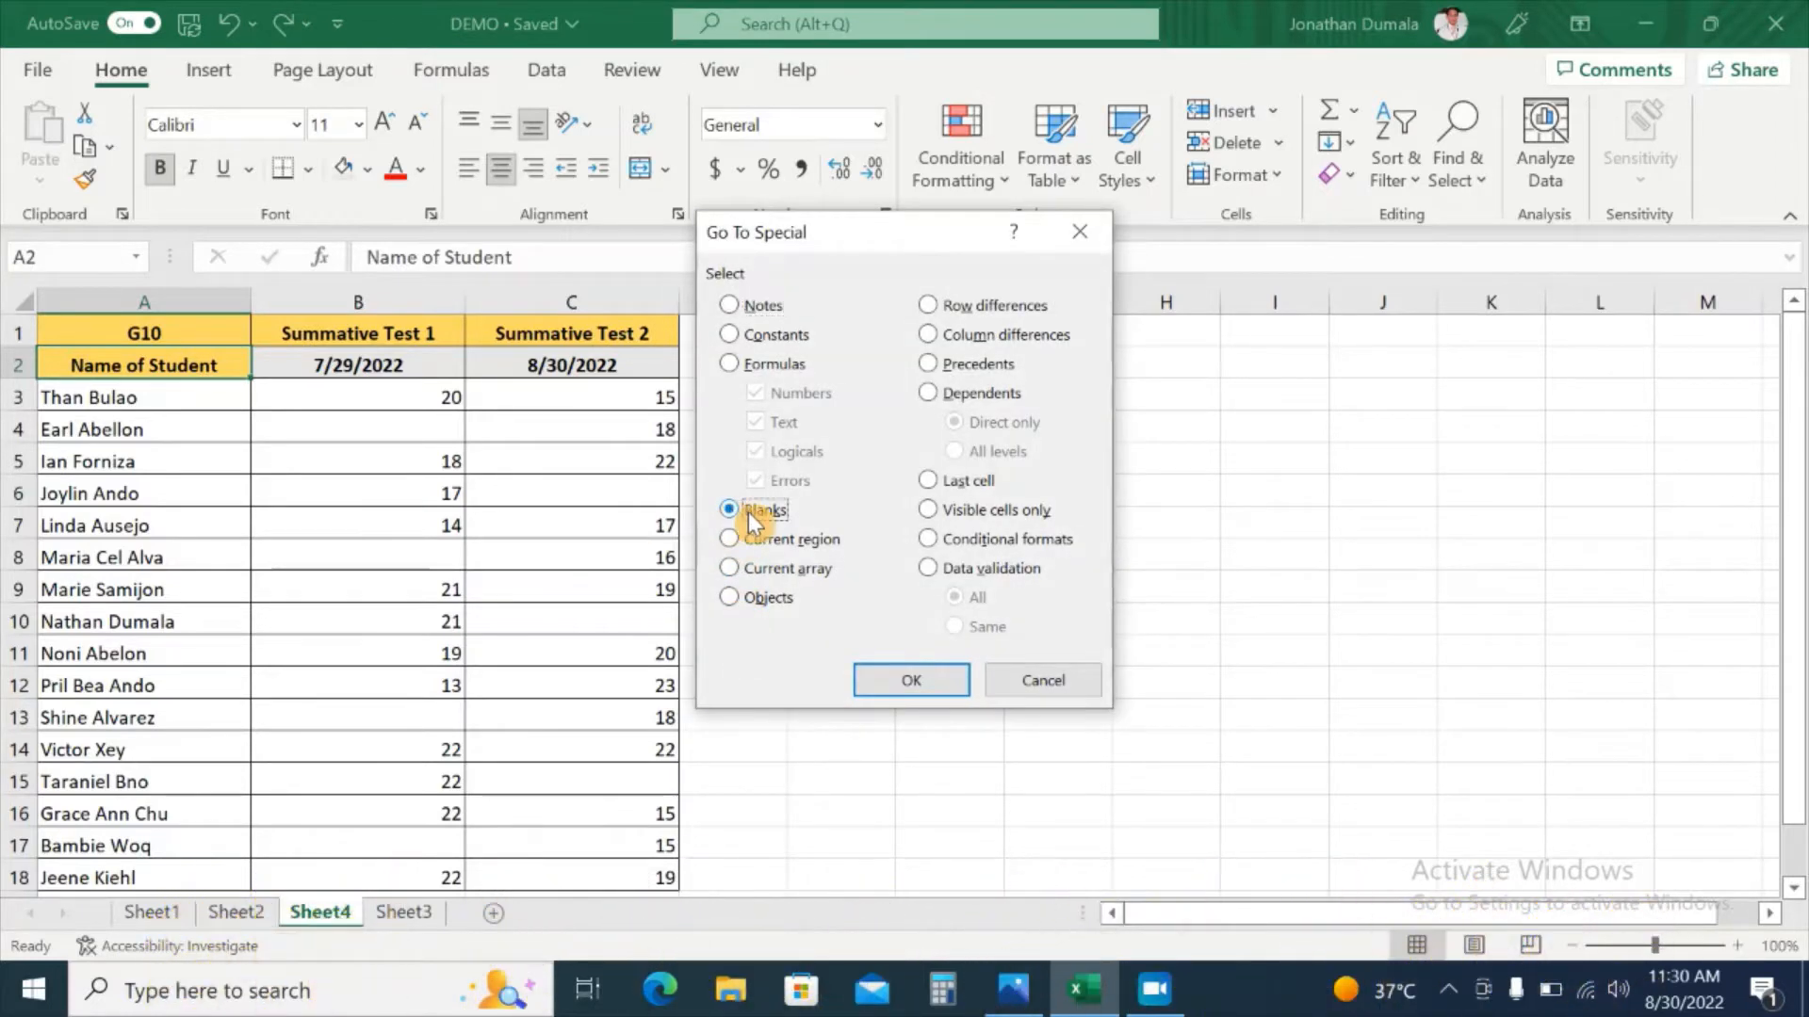
{"action": "left_click", "coordinate": [938, 682]}
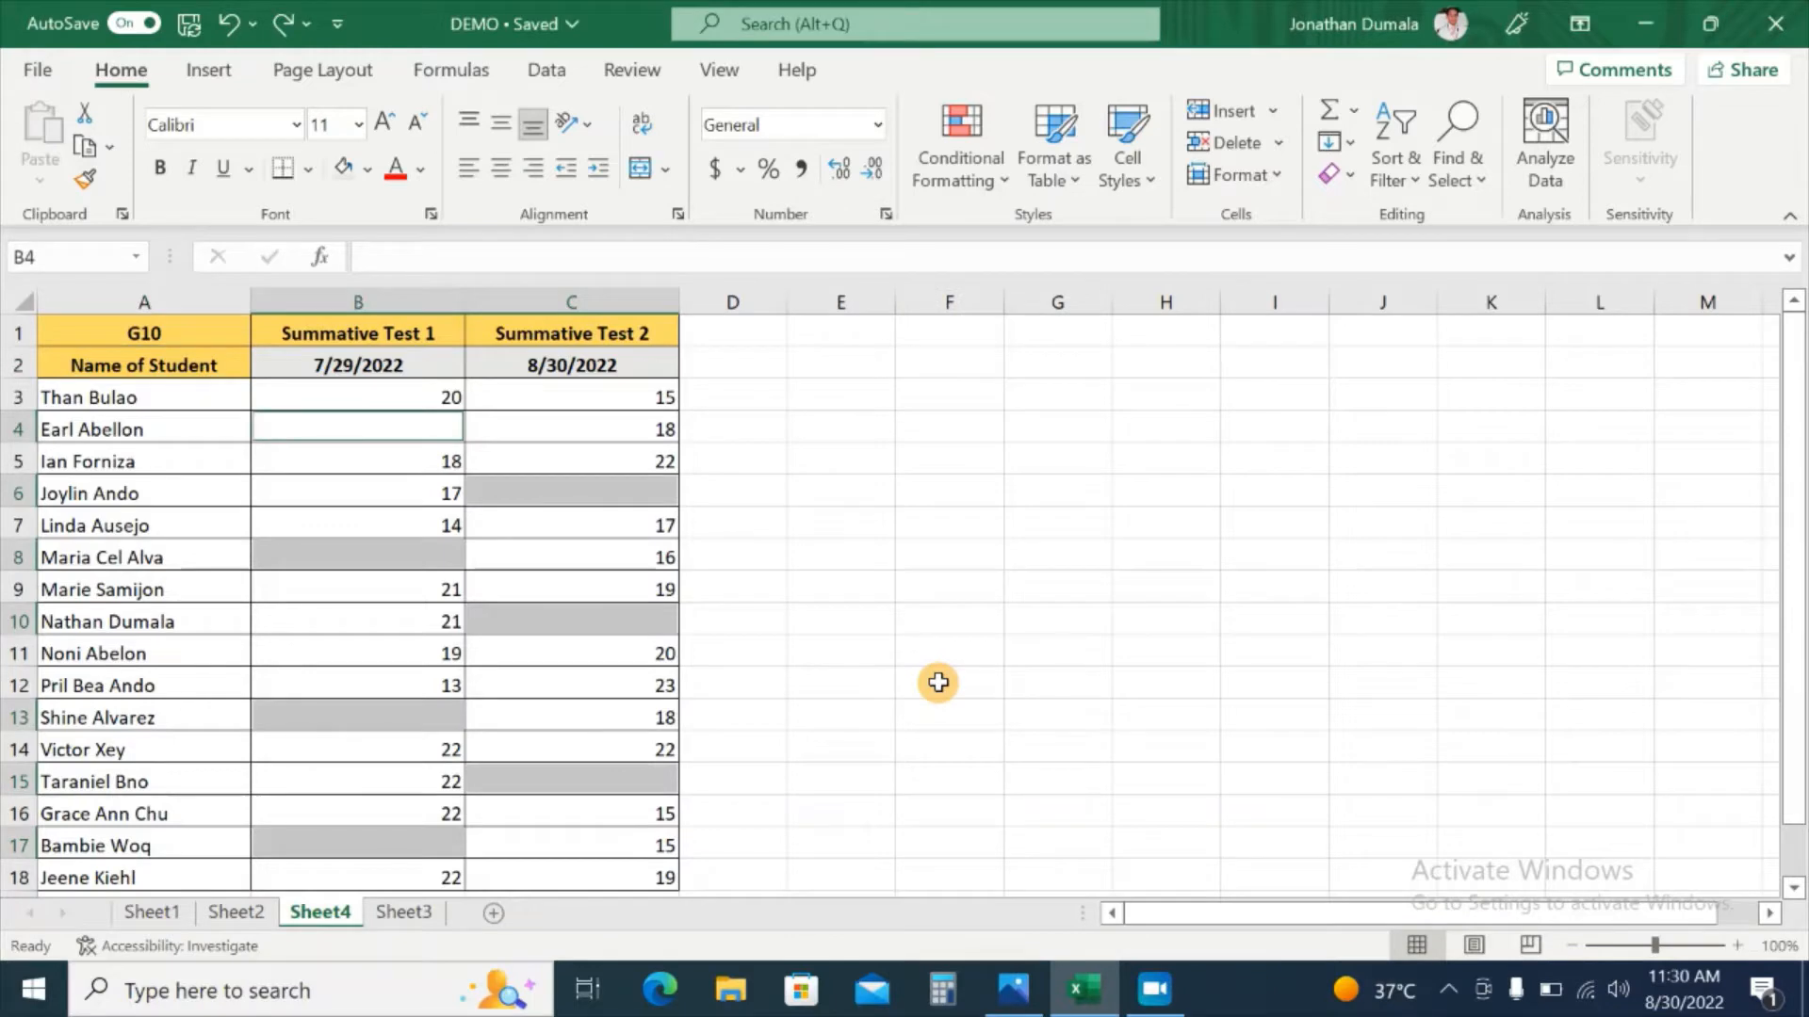
{"action": "type", "text": "Absent"}
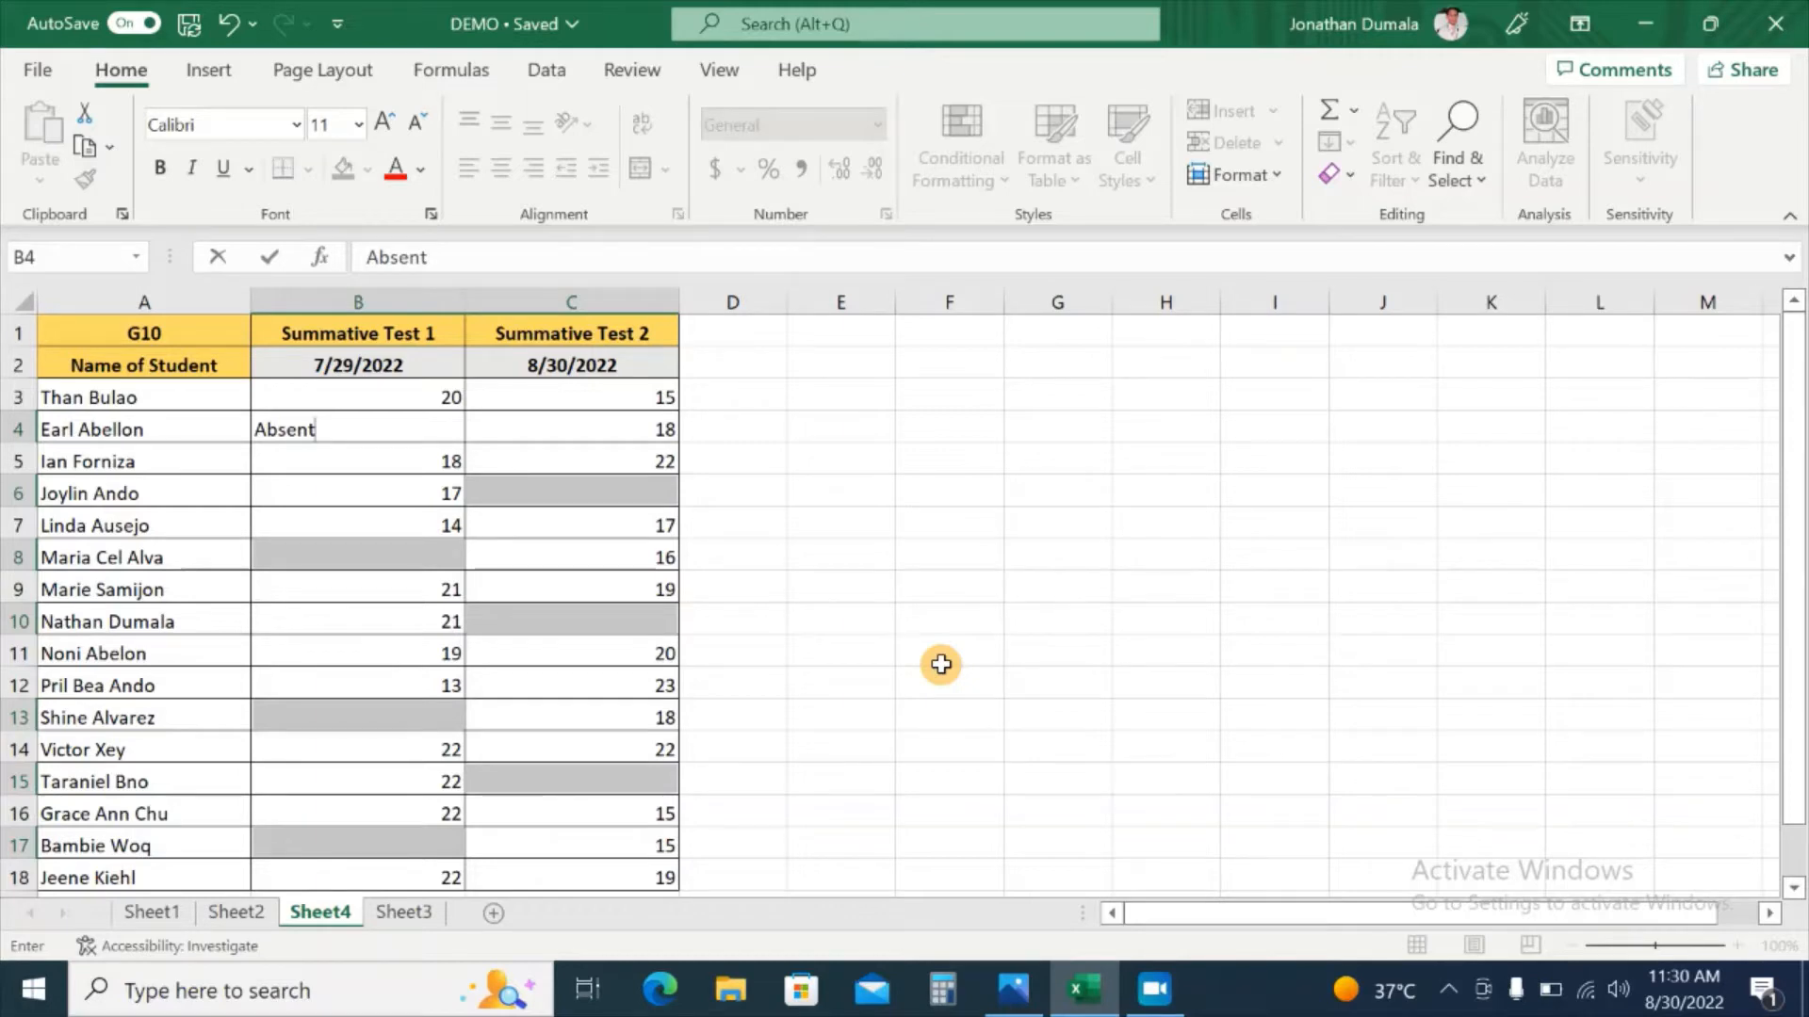
{"action": "key", "text": "ctrl+Return"}
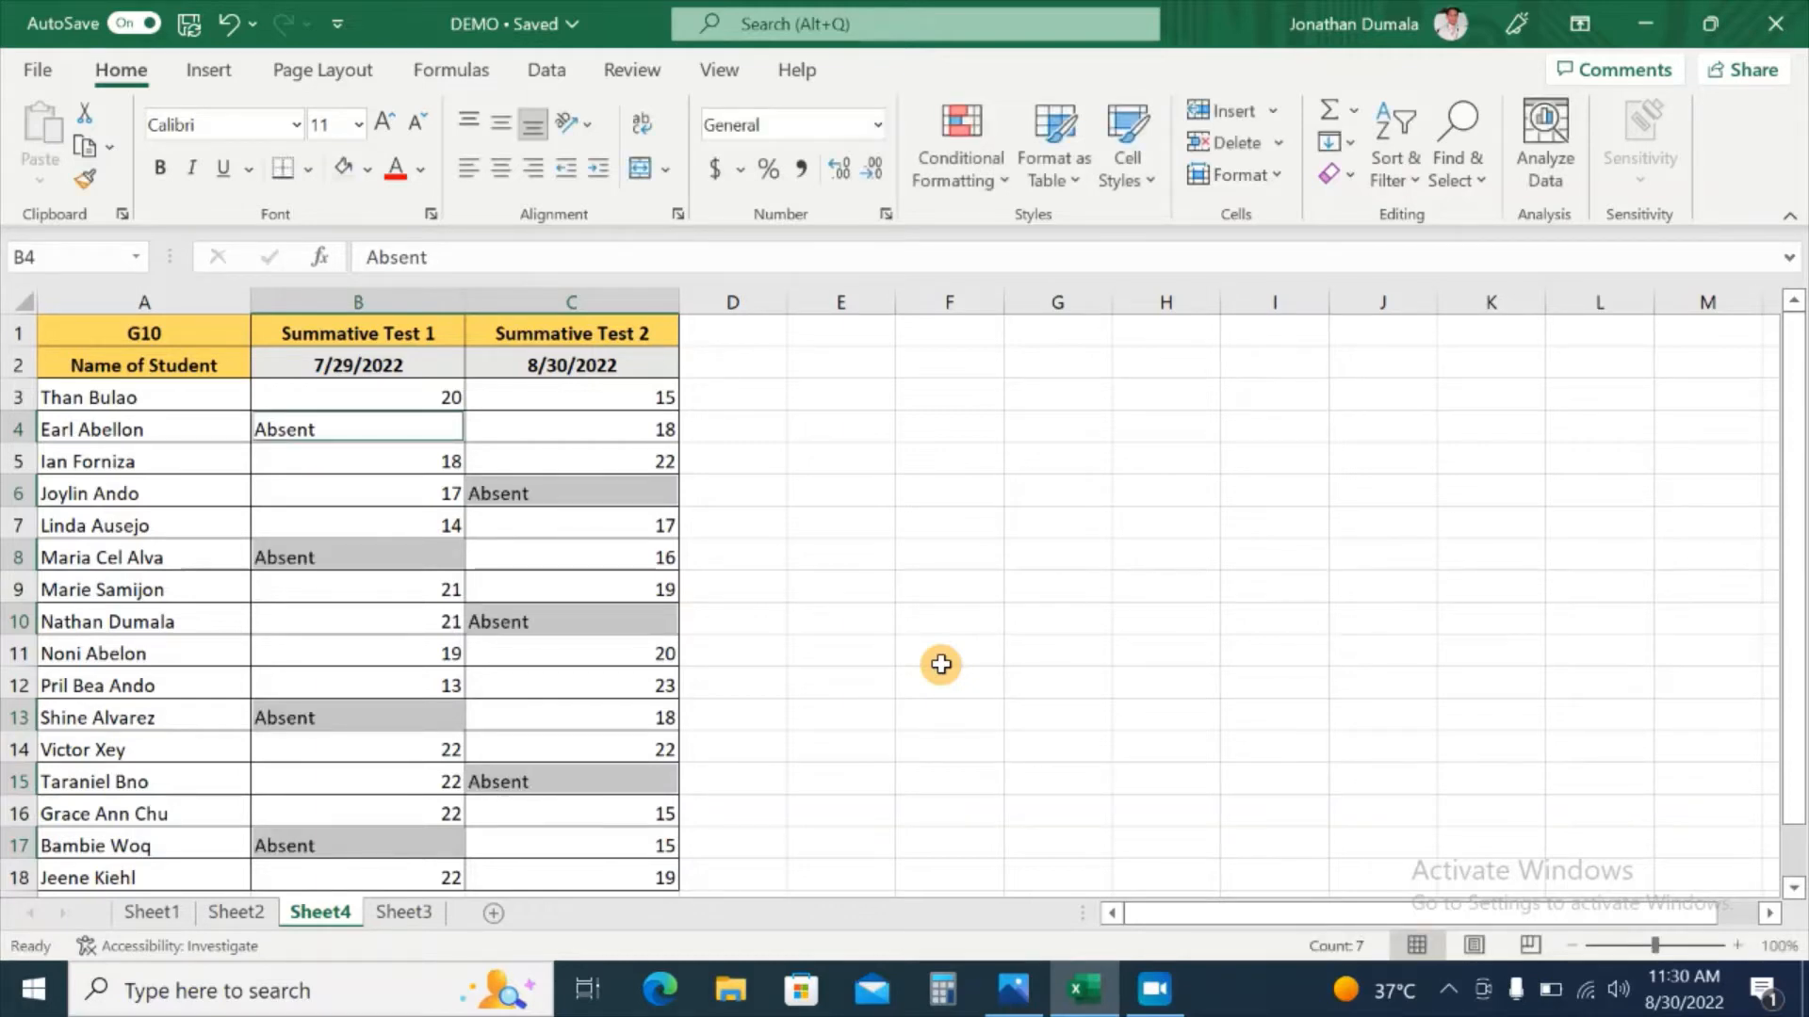
{"action": "left_click", "coordinate": [941, 664]}
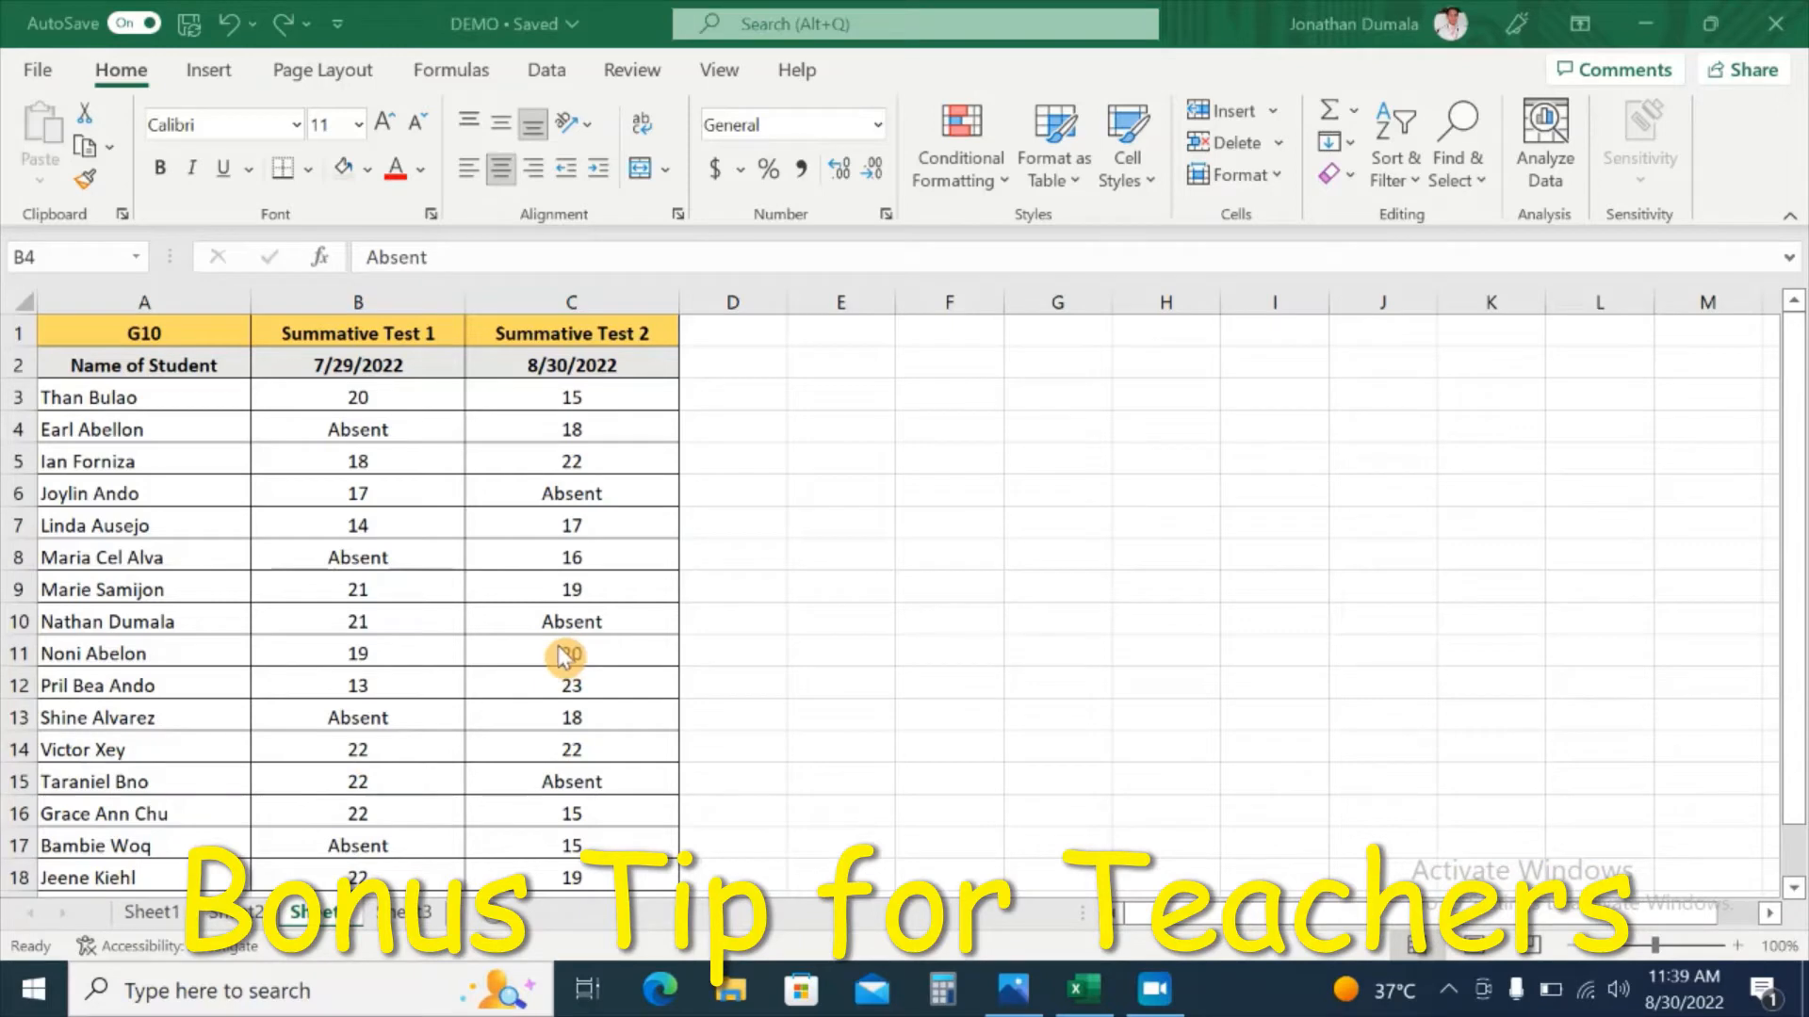
Step: Color the Absent entries in B4, C6, B8, C10, B13 and C15 red, repeating with F4
{"action": "left_click", "coordinate": [392, 426]}
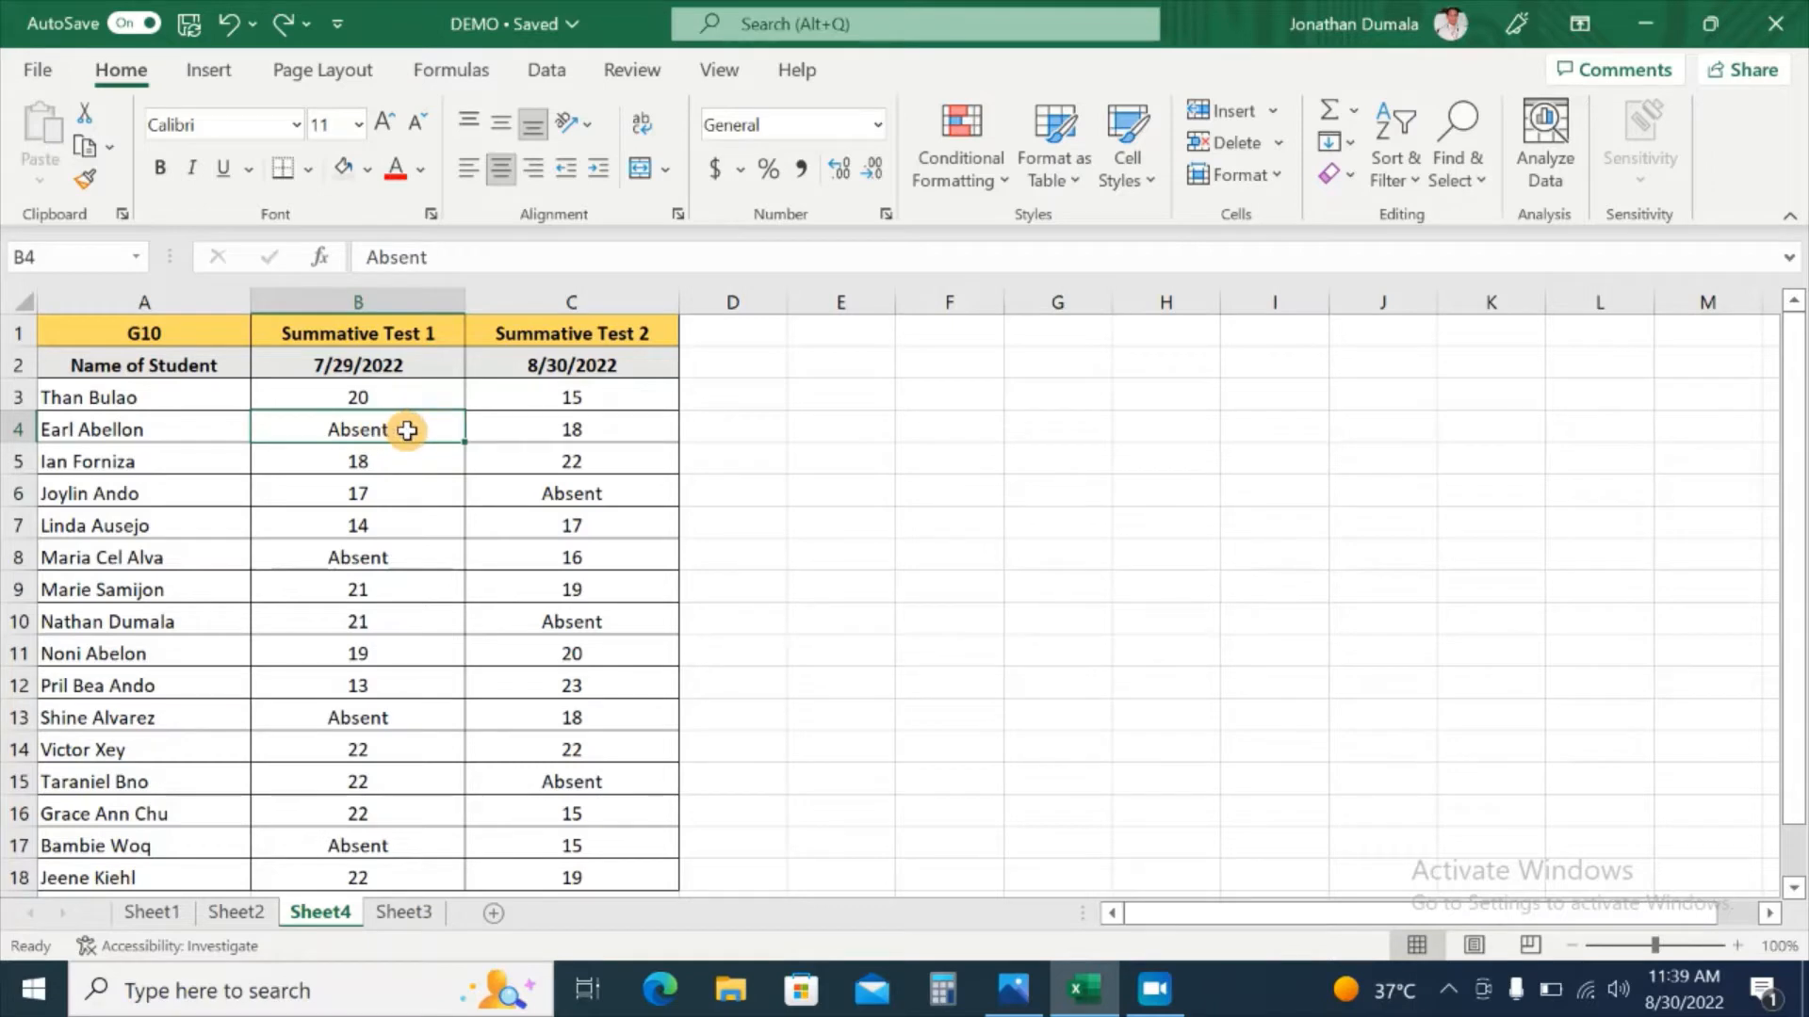
{"action": "left_click", "coordinate": [398, 177]}
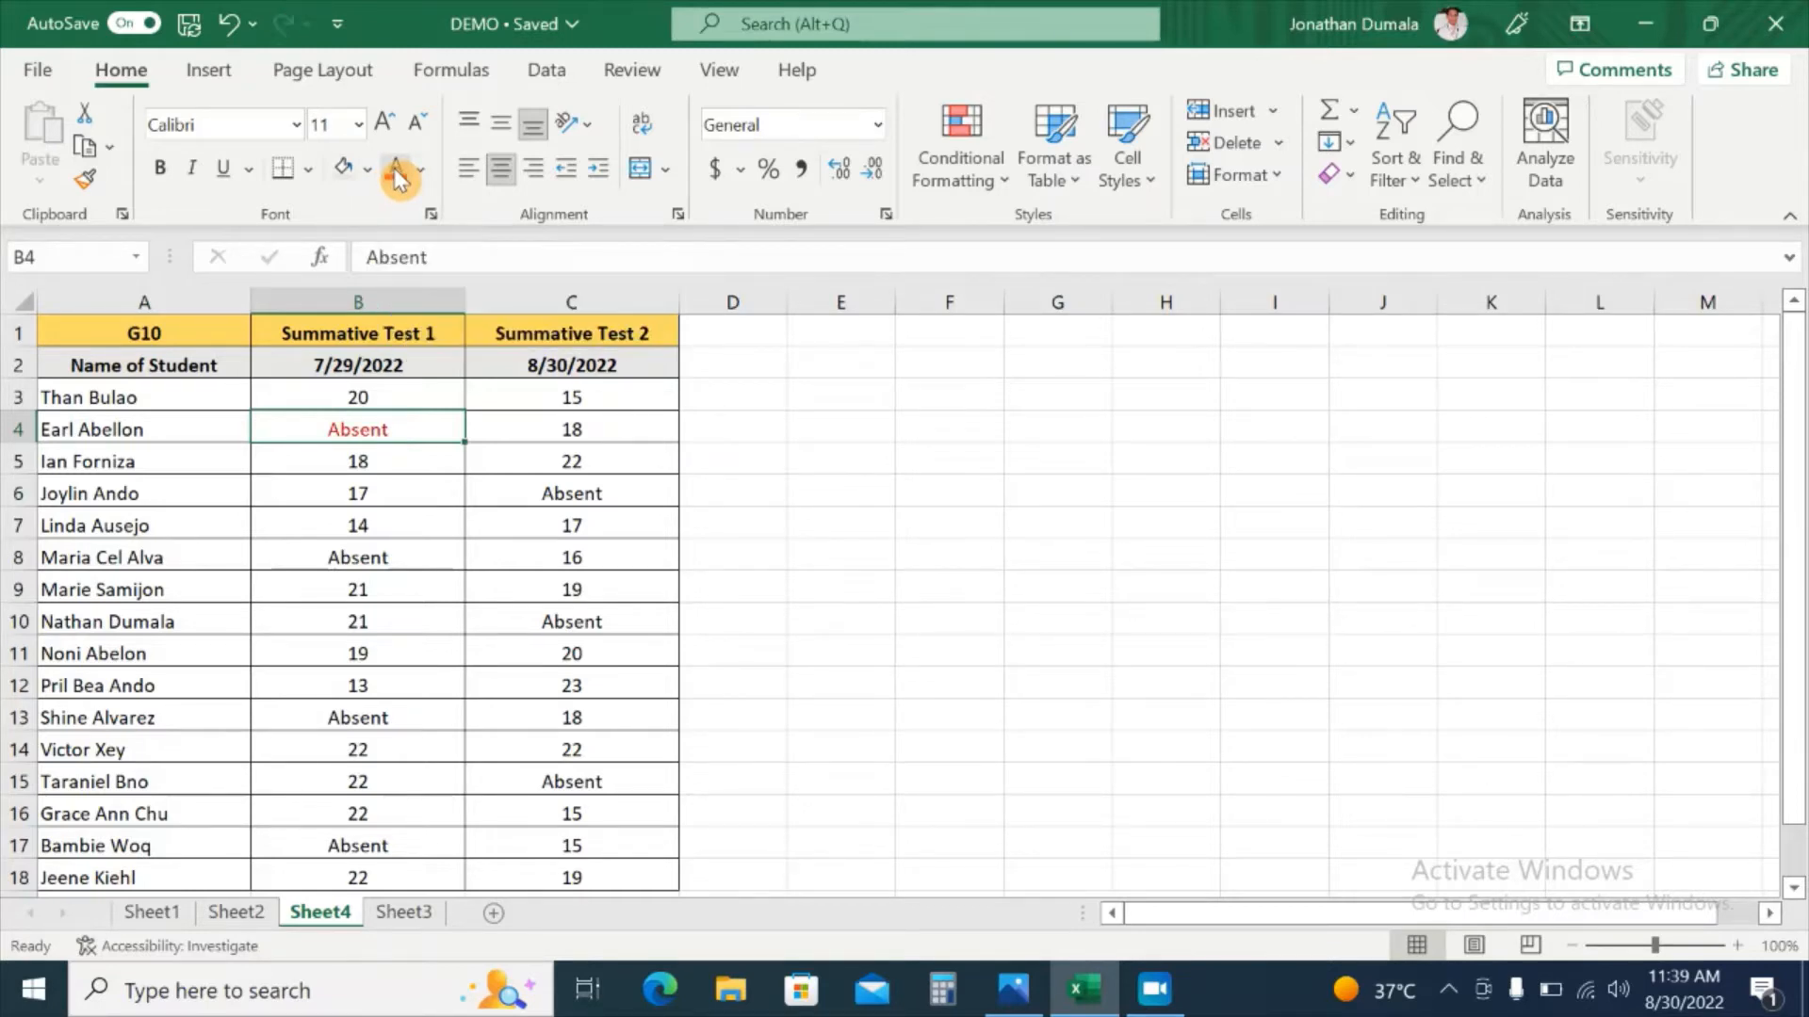
{"action": "left_click", "coordinate": [546, 496]}
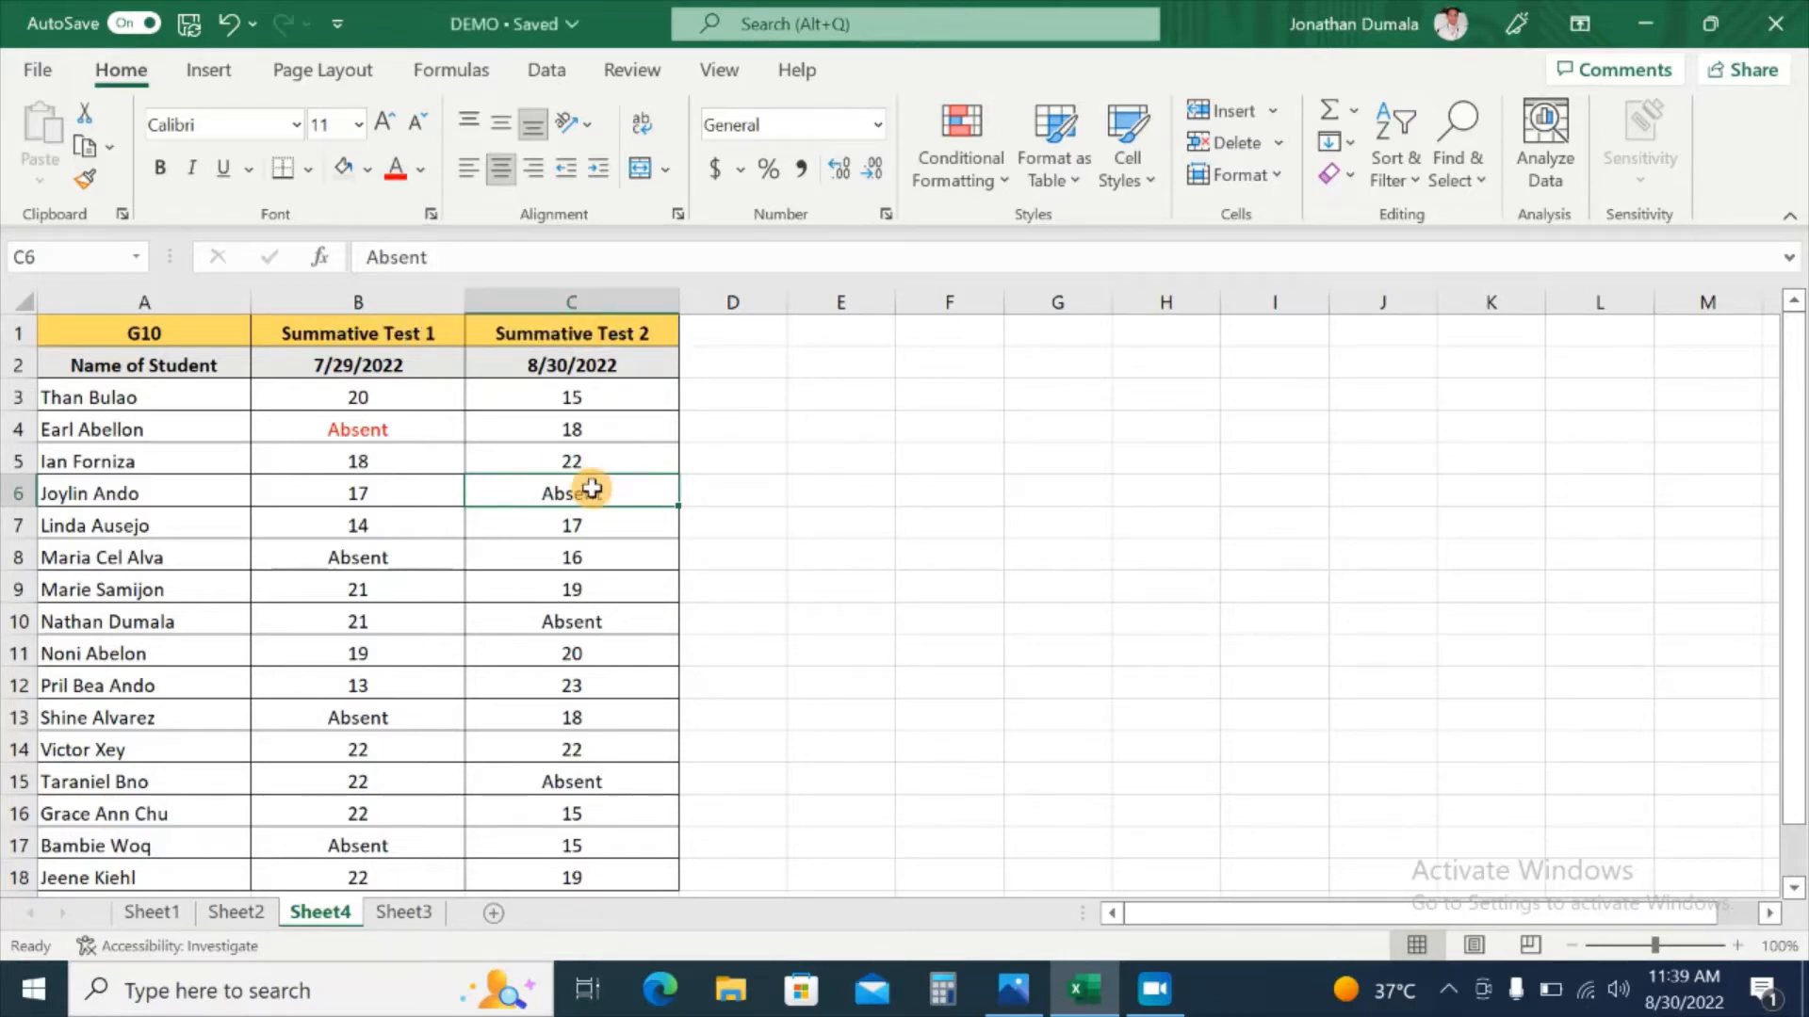
{"action": "key", "text": "F4"}
{"action": "left_click", "coordinate": [451, 560]}
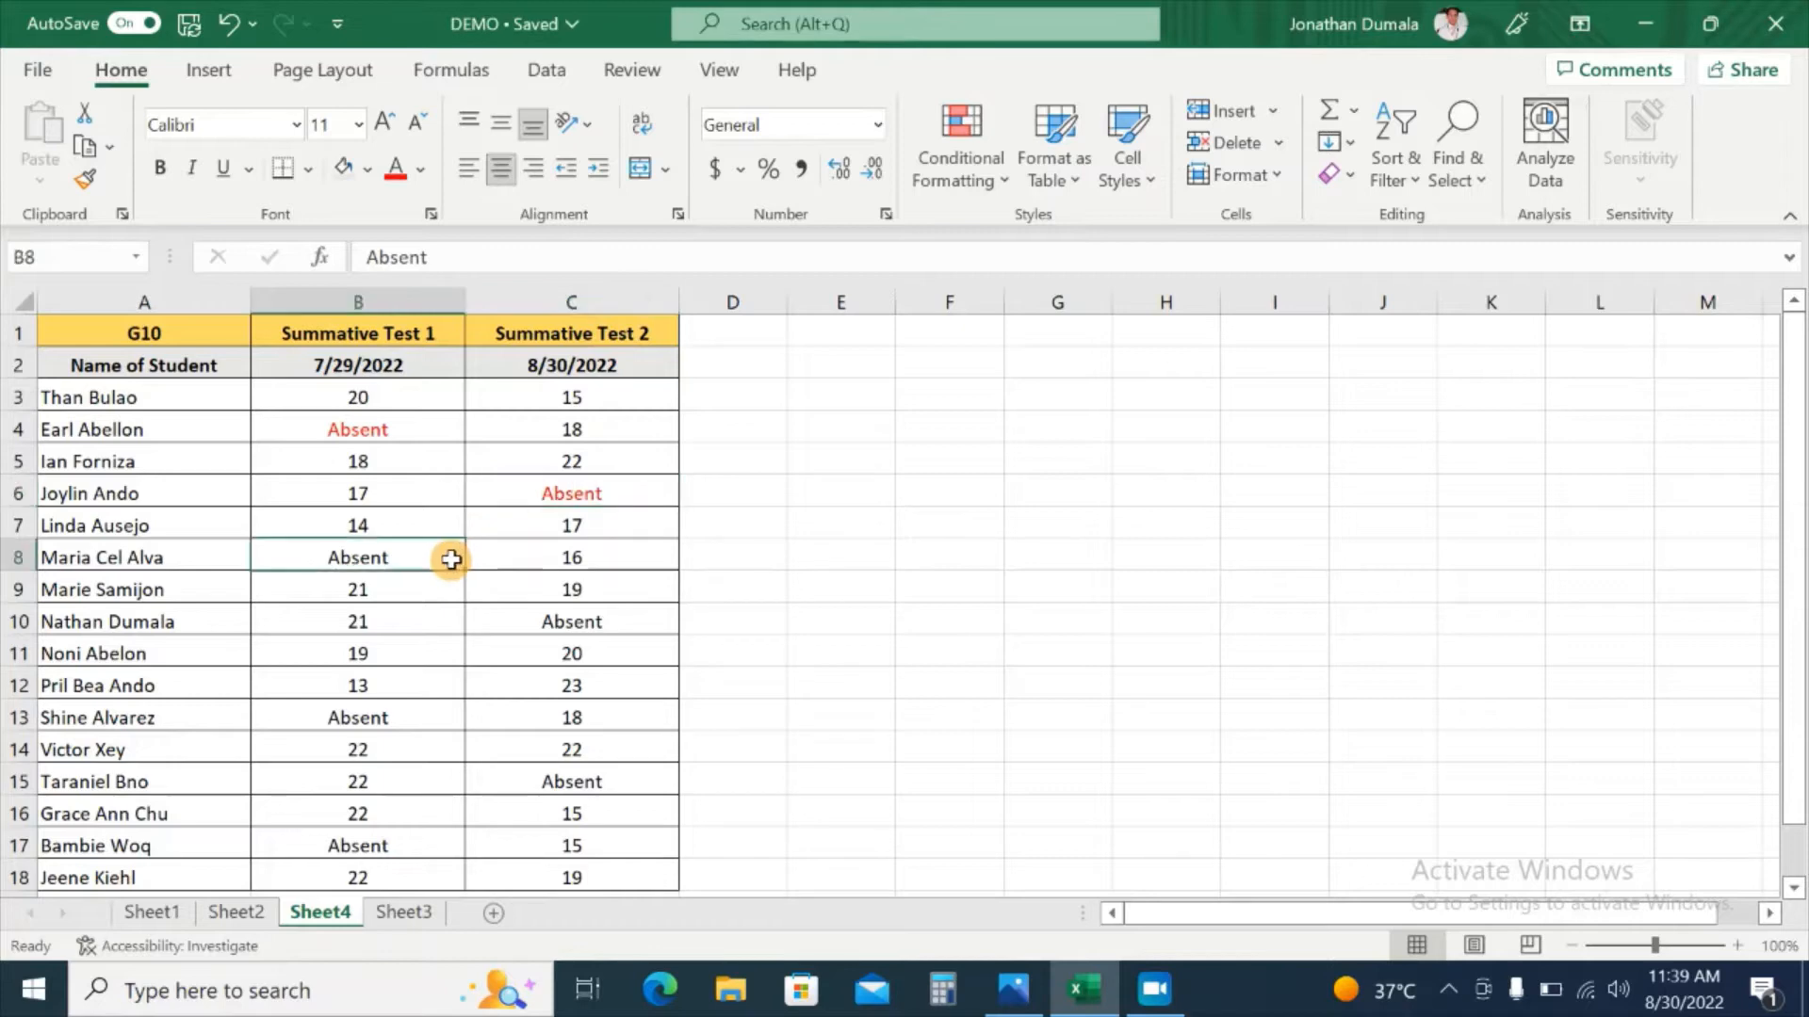
{"action": "key", "text": "F4"}
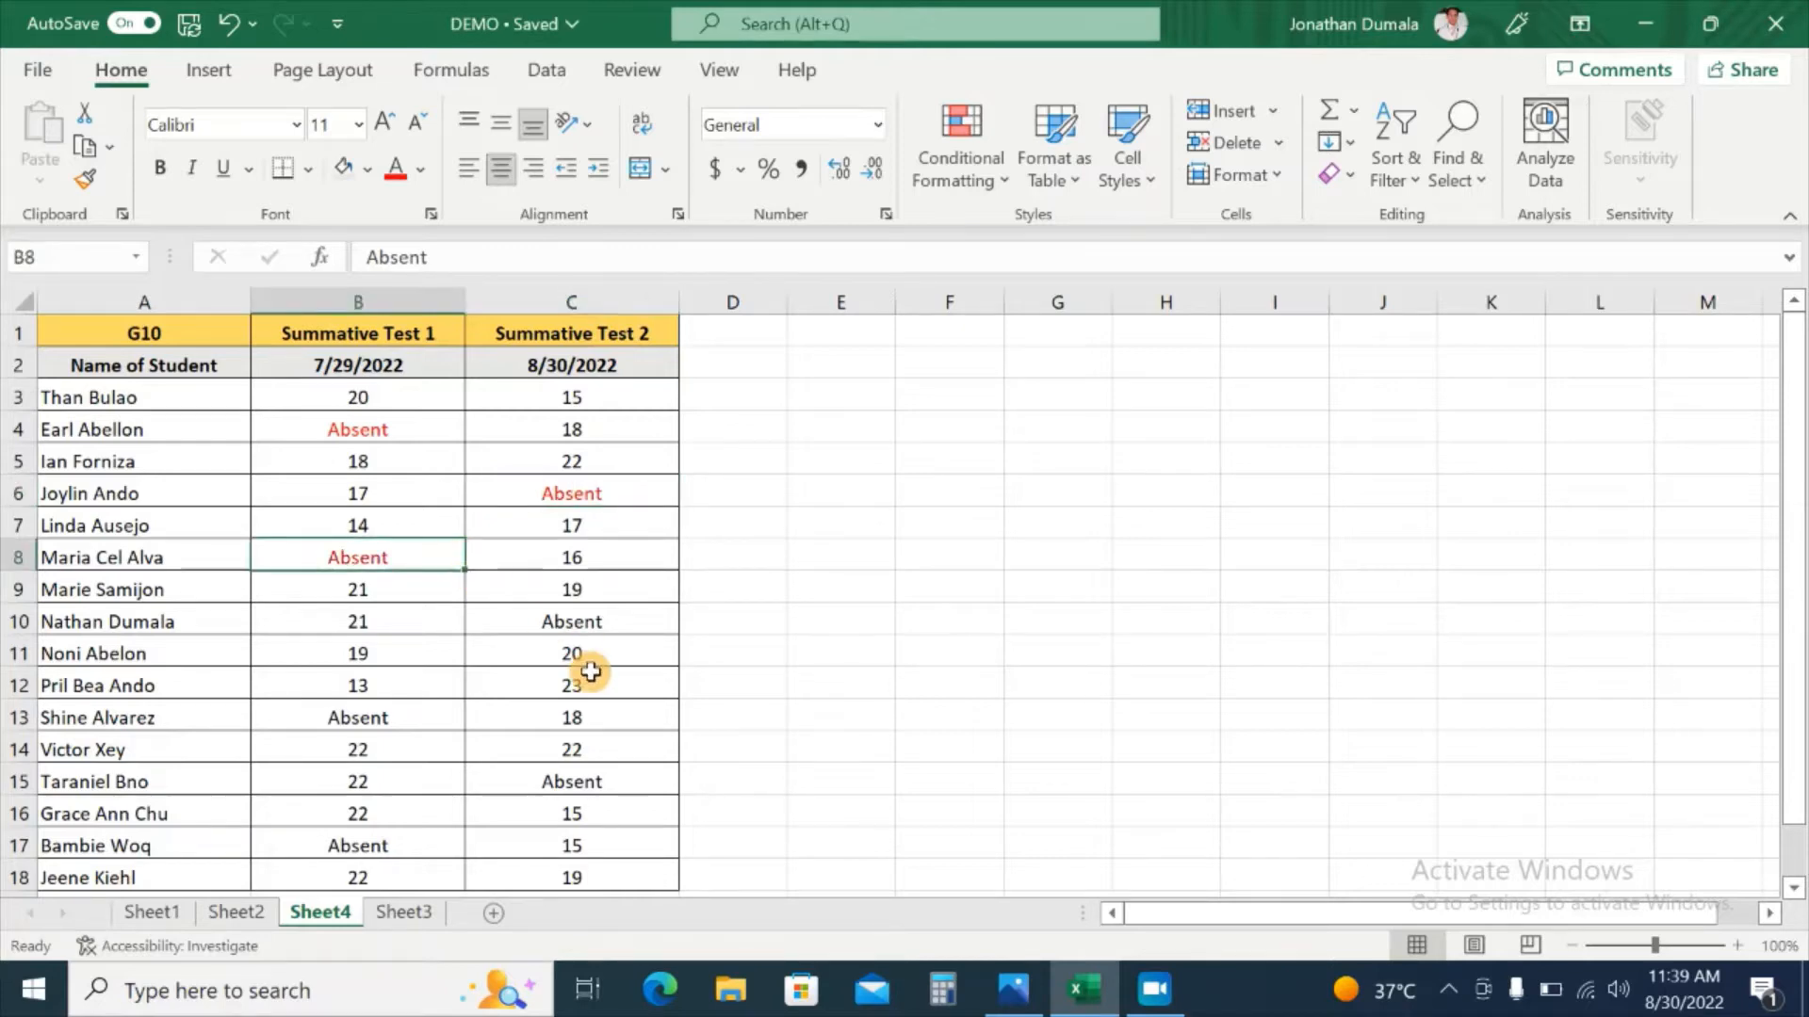
{"action": "left_click", "coordinate": [601, 620]}
{"action": "key", "text": "F4"}
{"action": "left_click", "coordinate": [329, 719]}
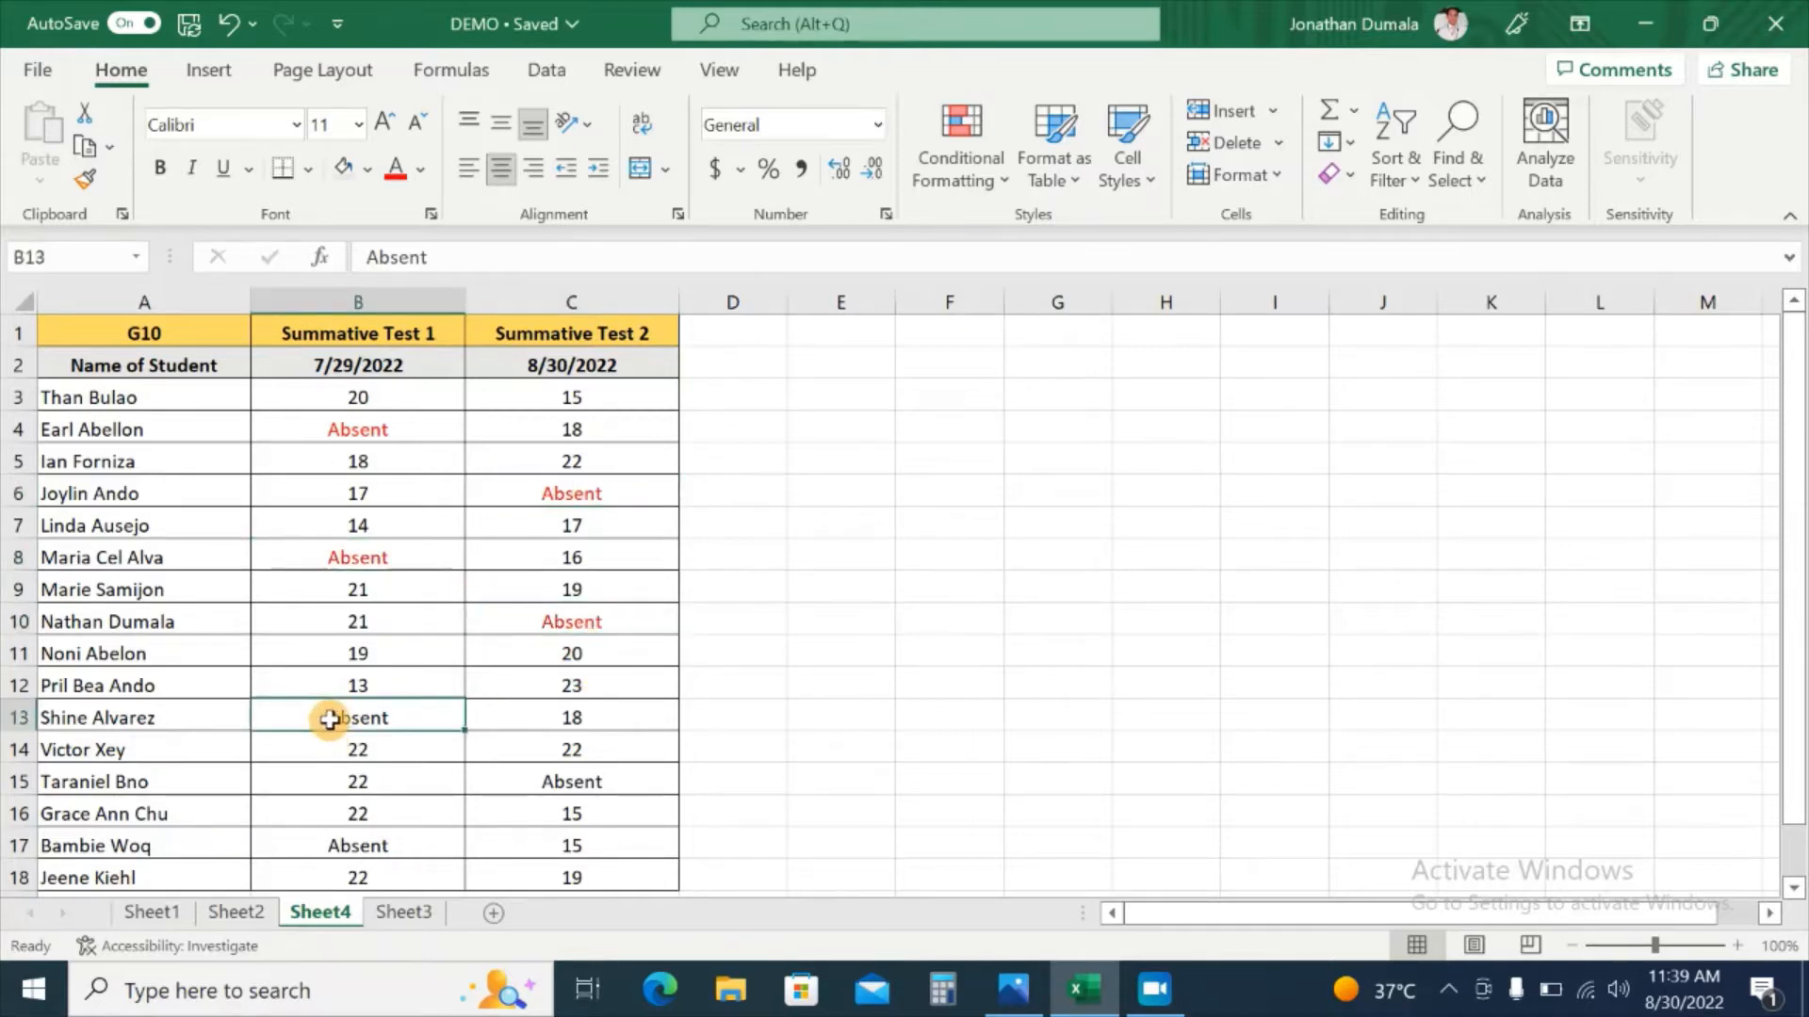
{"action": "key", "text": "F4"}
{"action": "left_click", "coordinate": [569, 784]}
{"action": "key", "text": "F4"}
{"action": "left_click", "coordinate": [384, 845]}
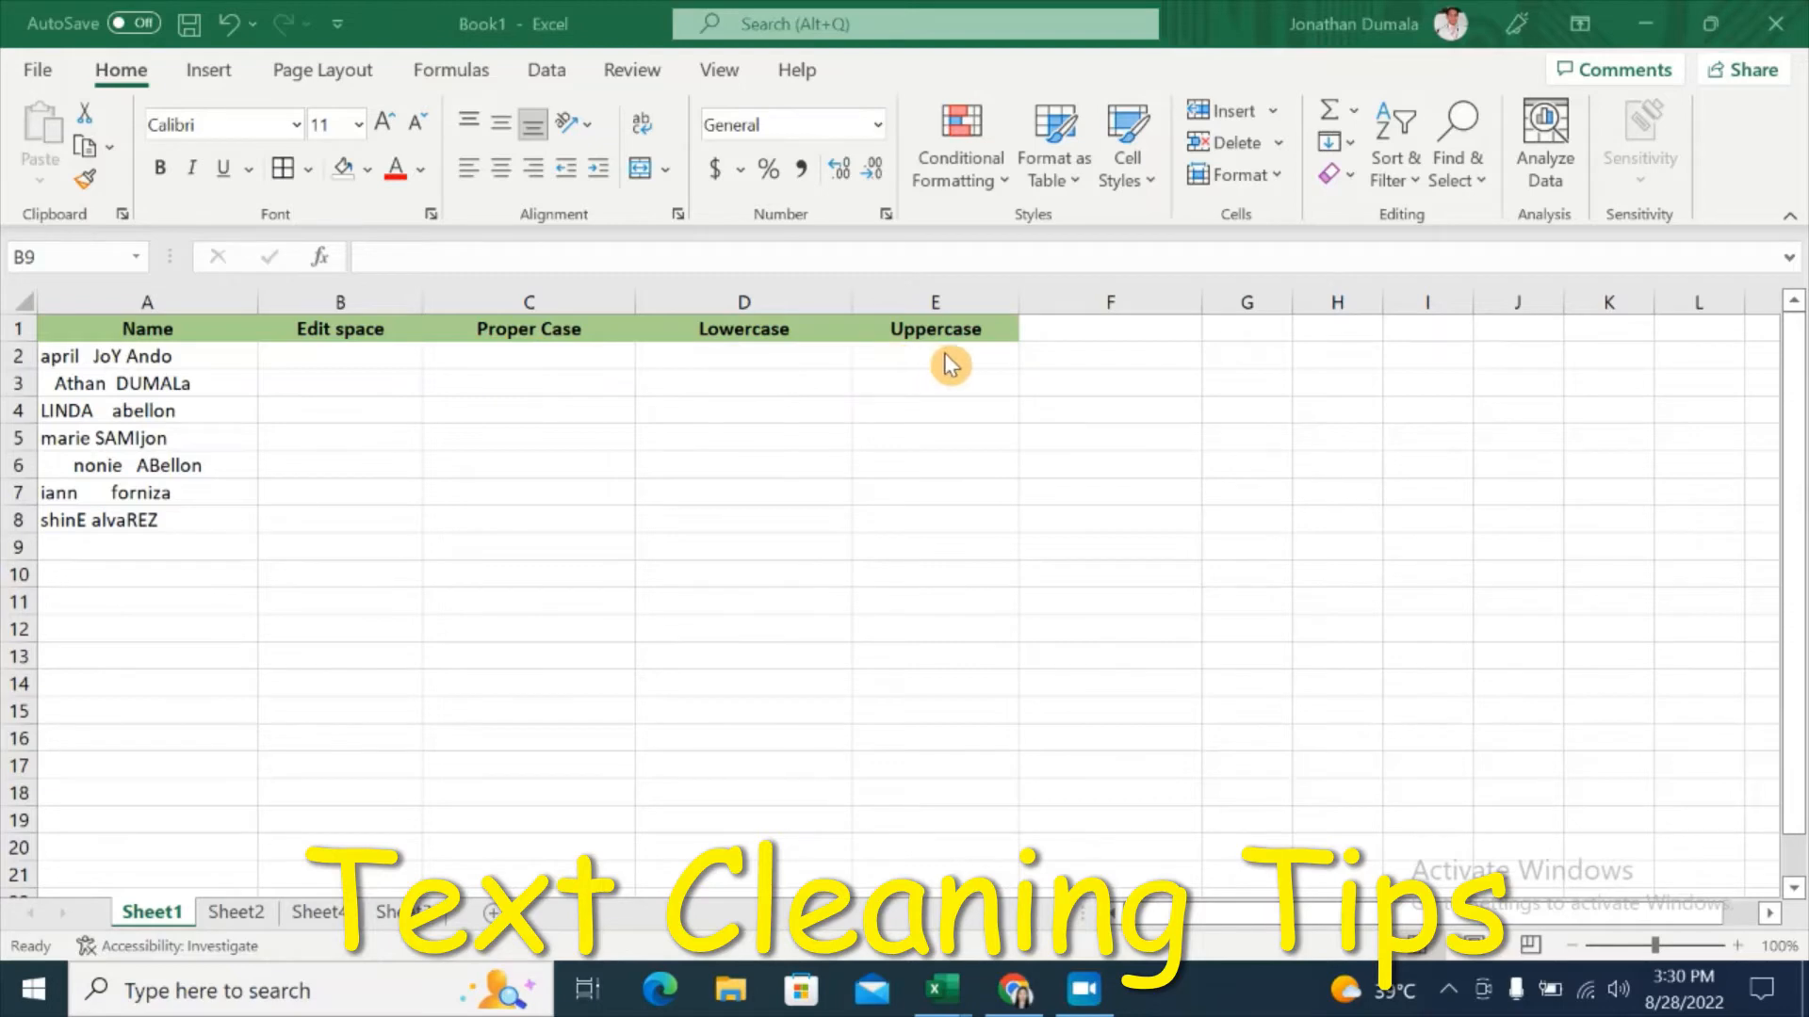
Step: Enter =TRIM(A2) in B2 and fill it down to B8
{"action": "left_click", "coordinate": [310, 354]}
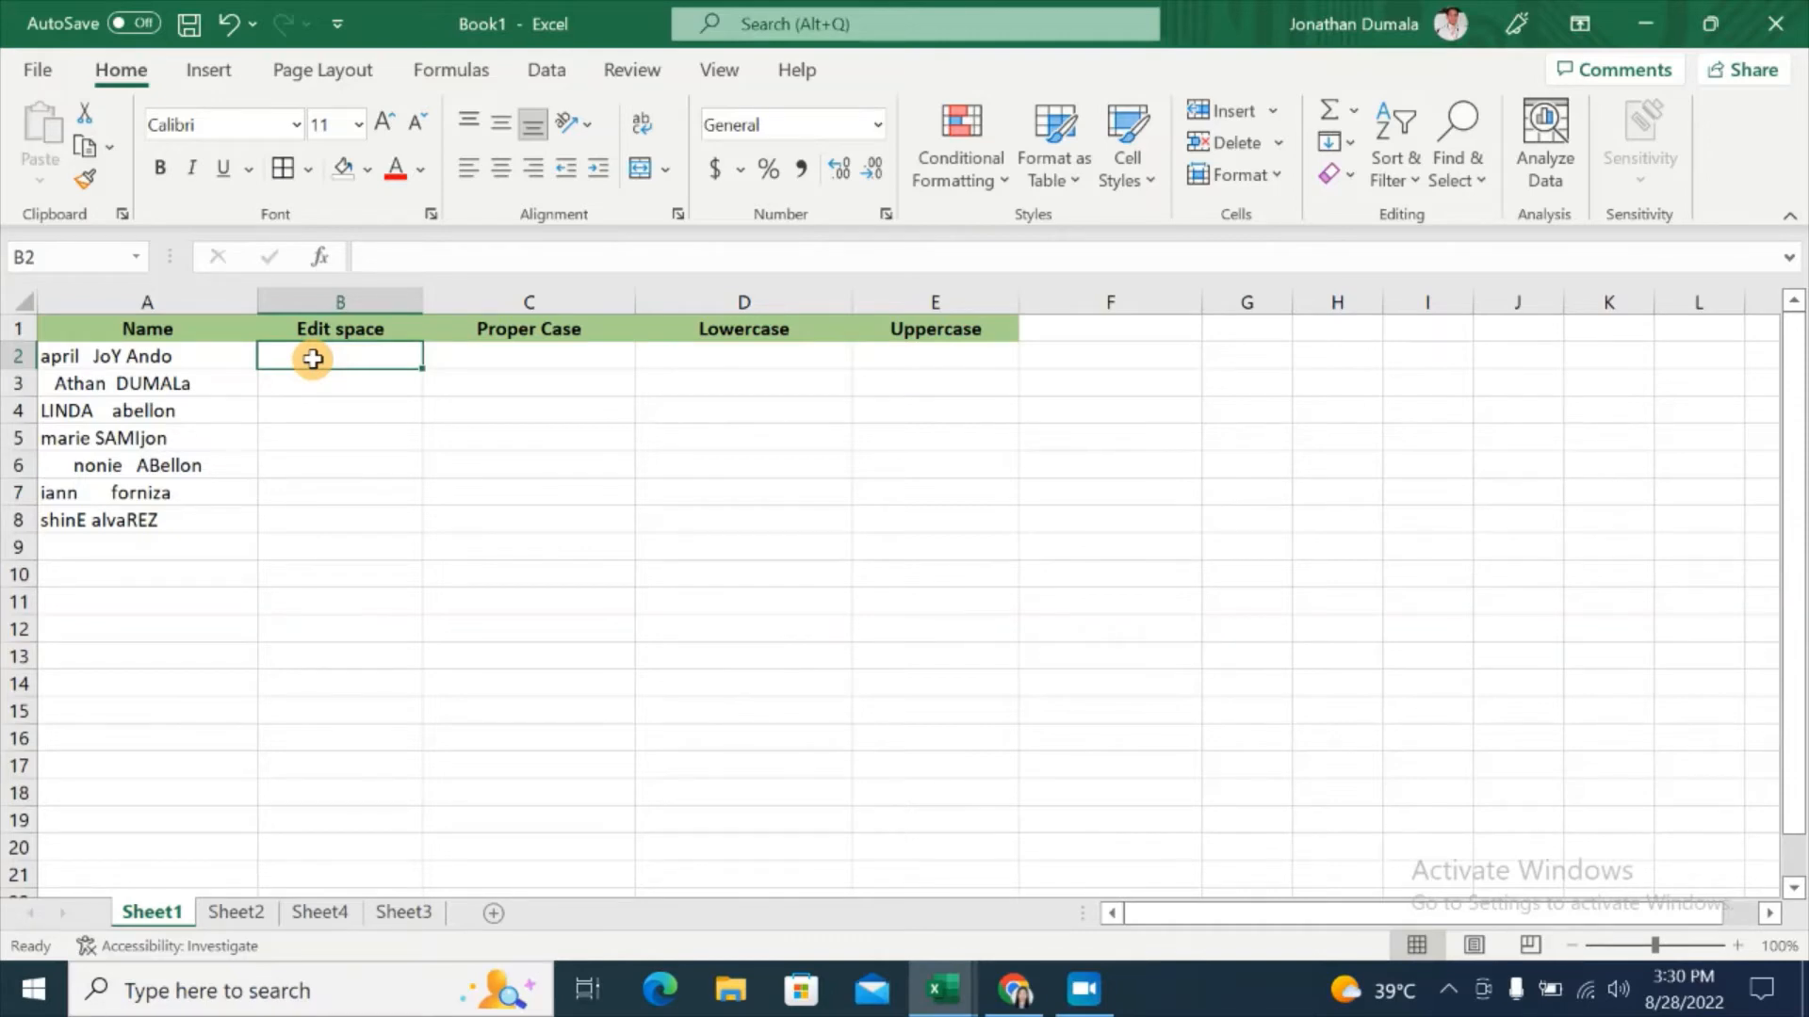
{"action": "type", "text": "="}
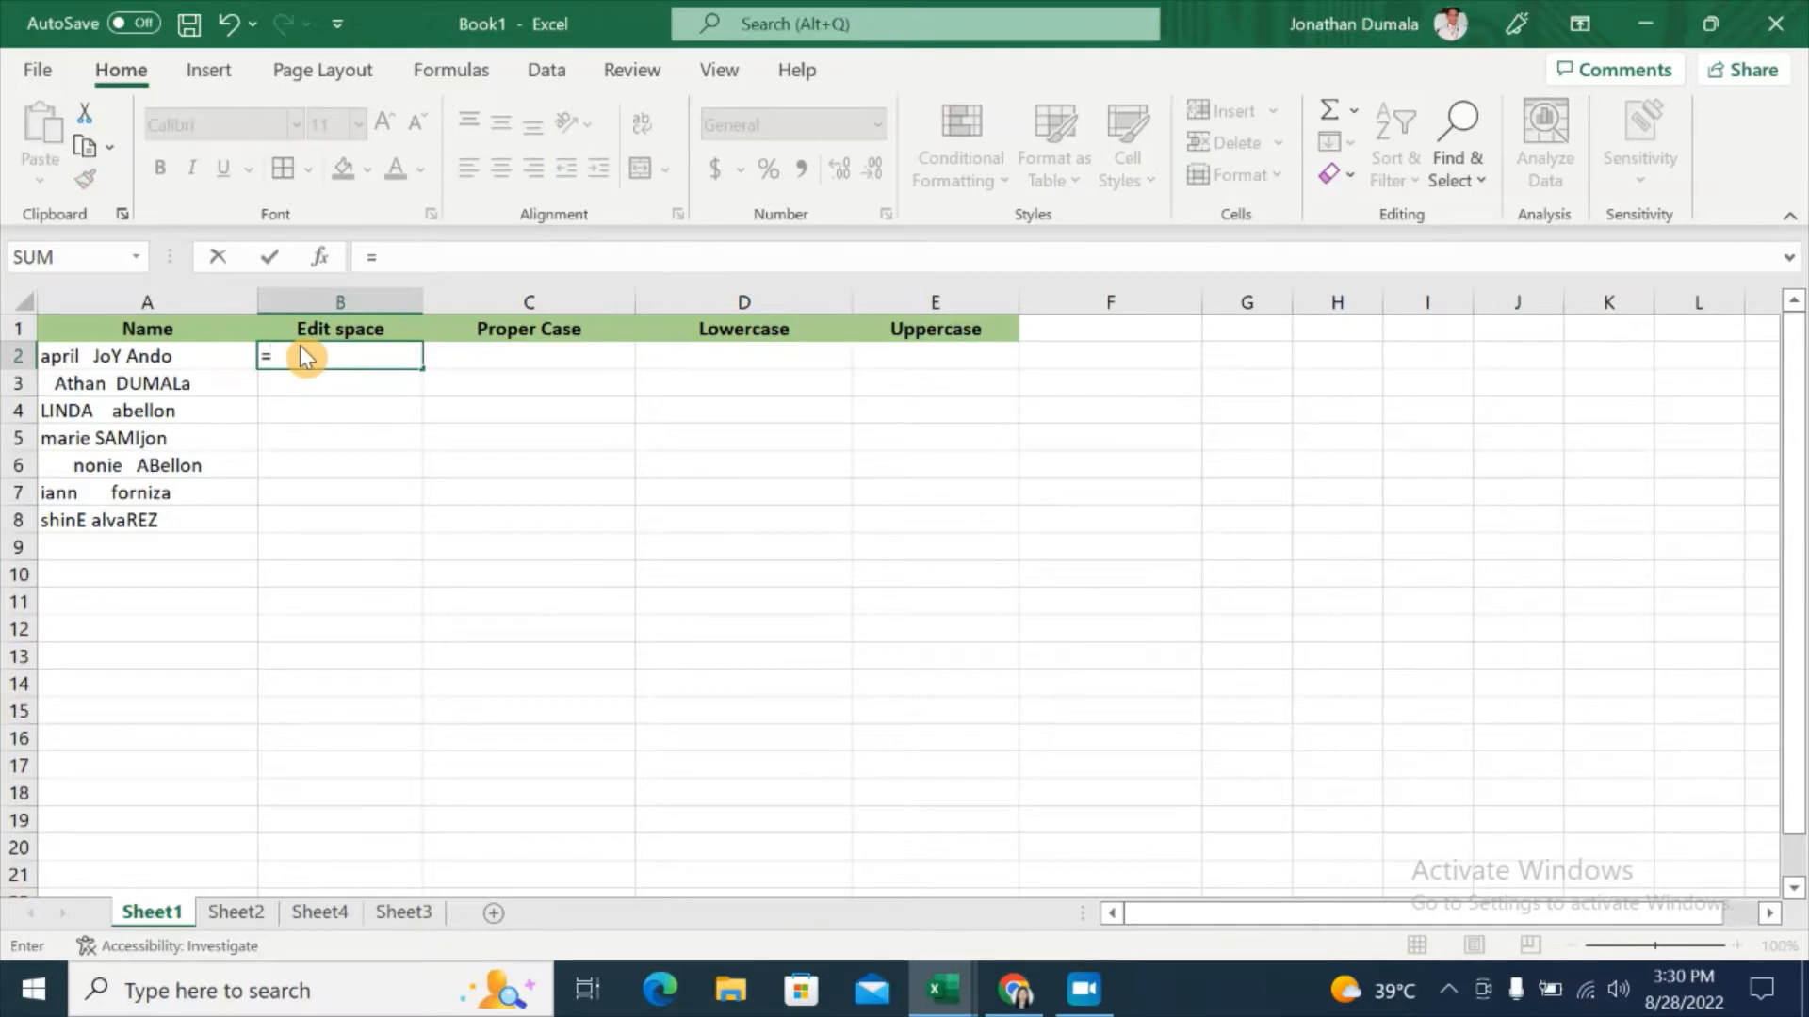
{"action": "type", "text": "TR"}
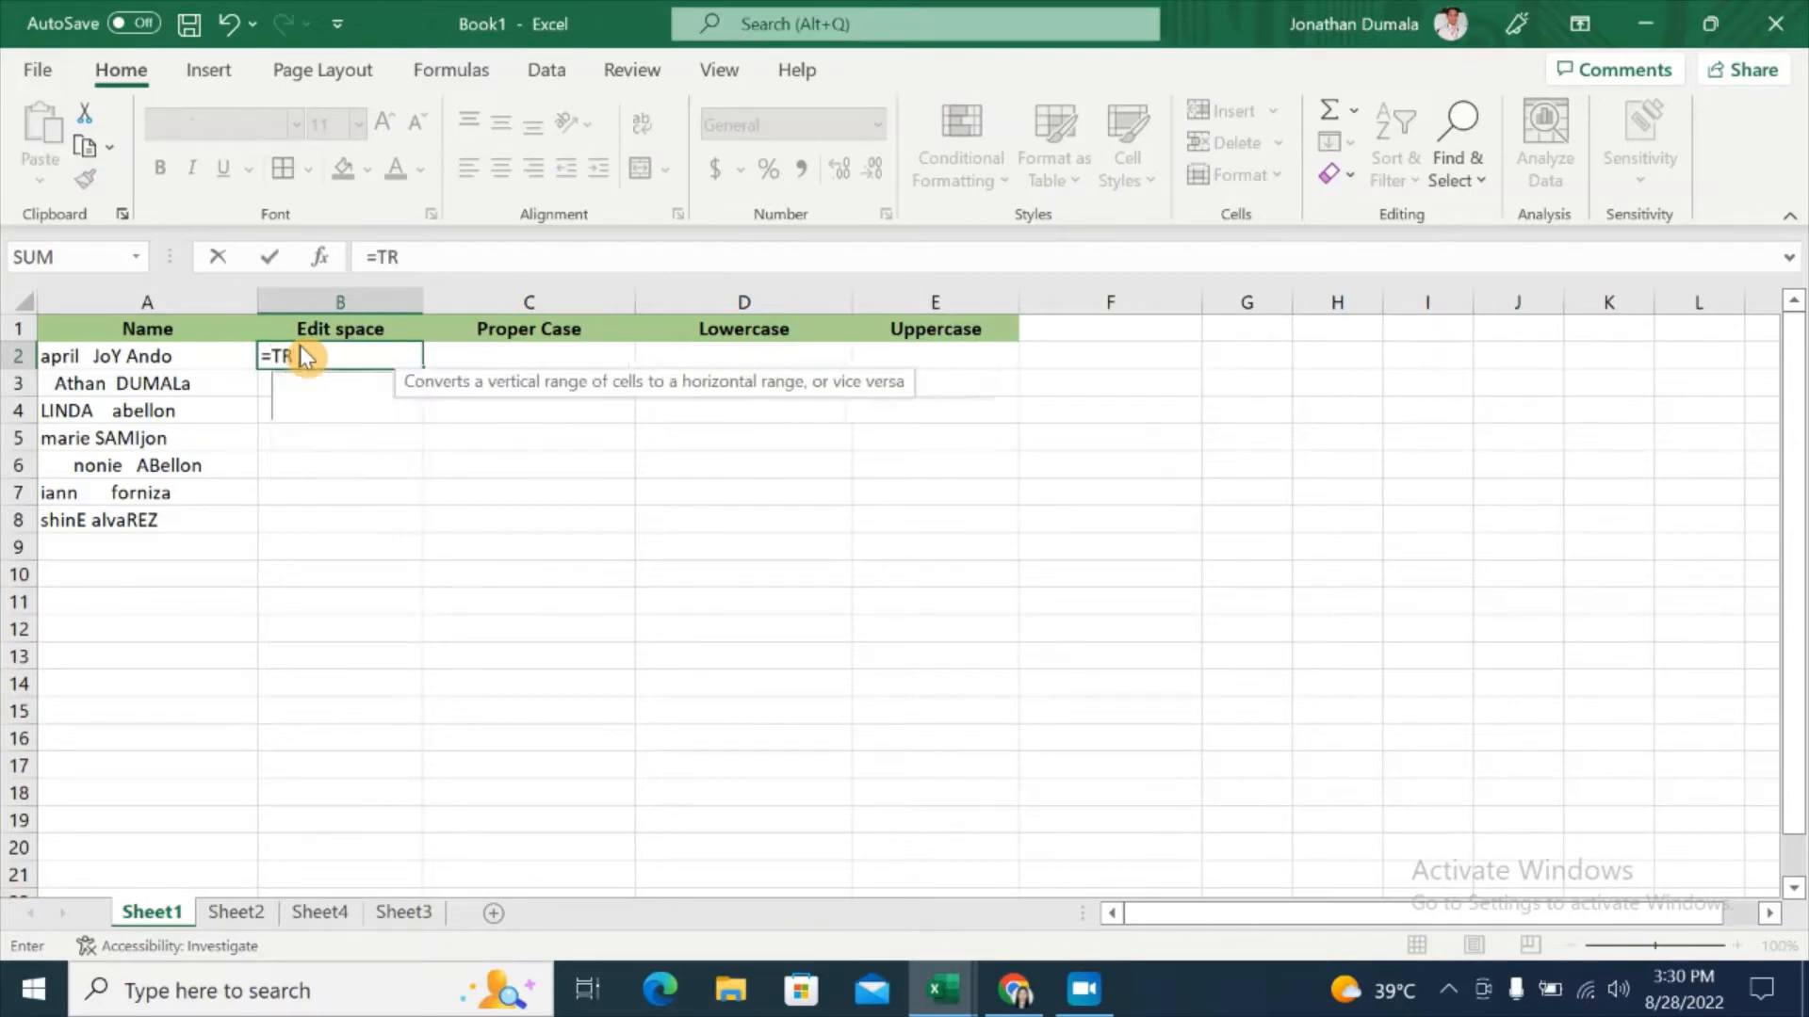
{"action": "type", "text": "IM("}
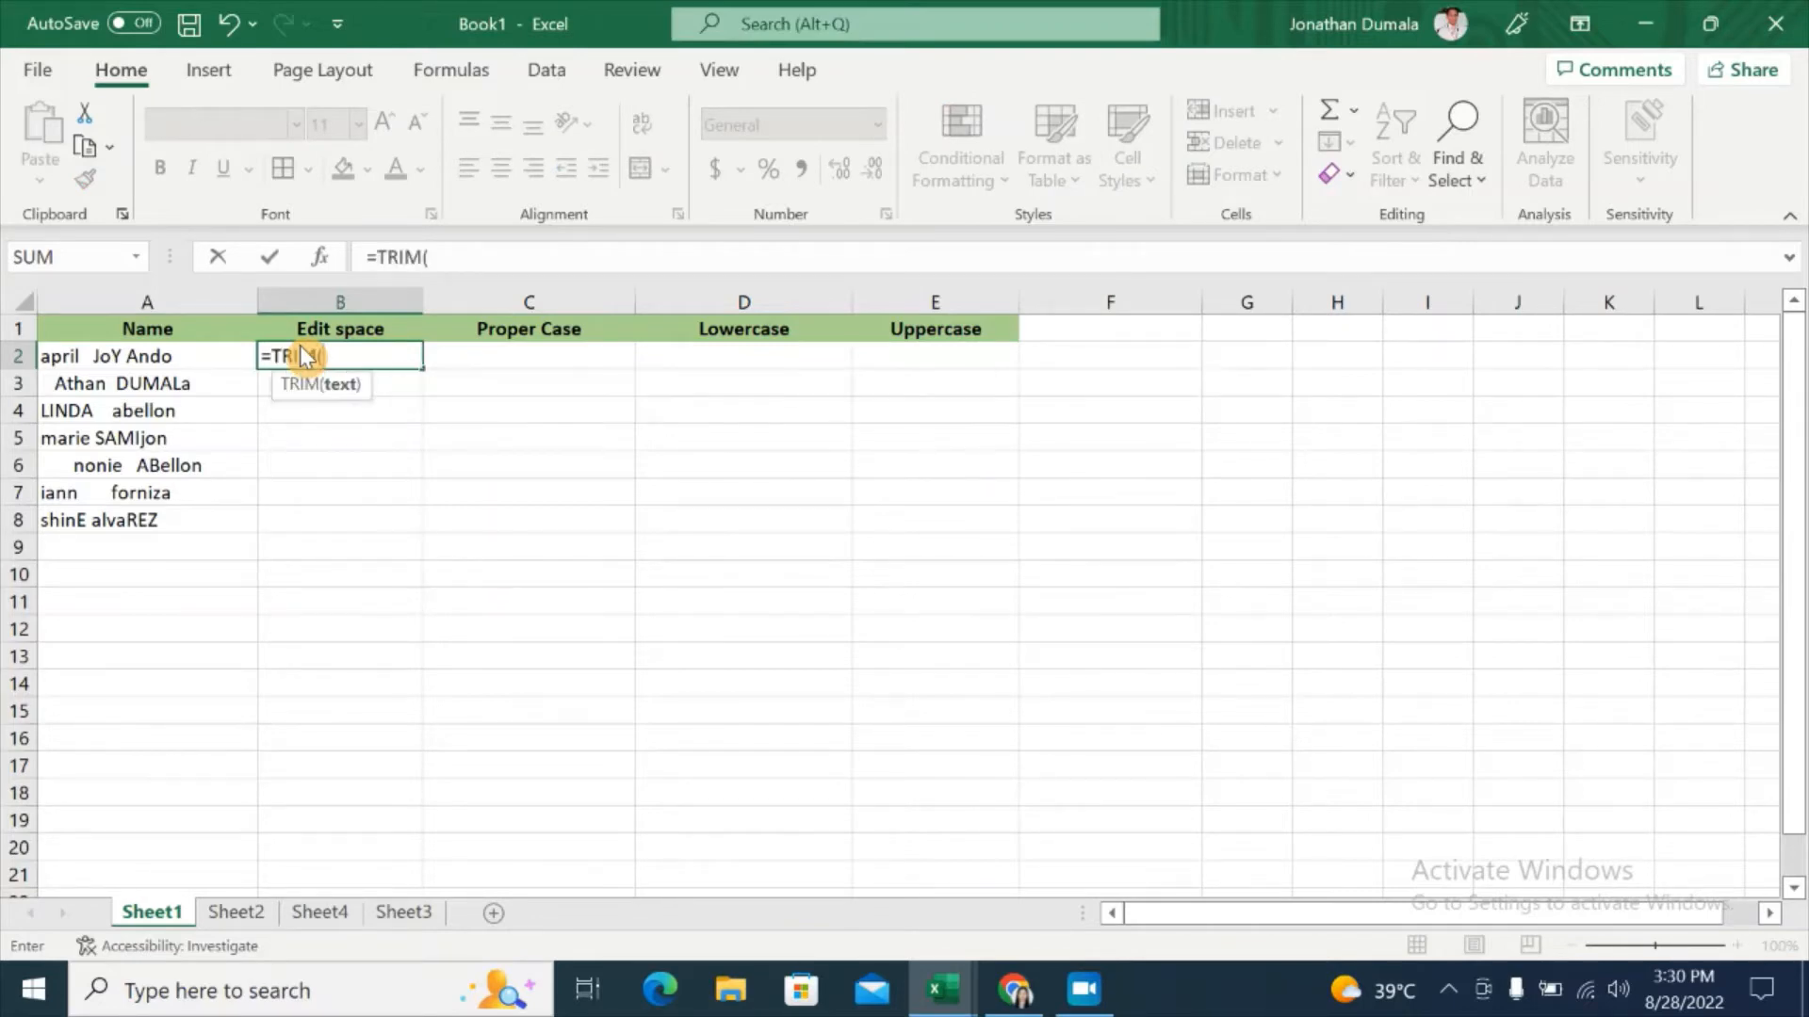
{"action": "left_click", "coordinate": [144, 355]}
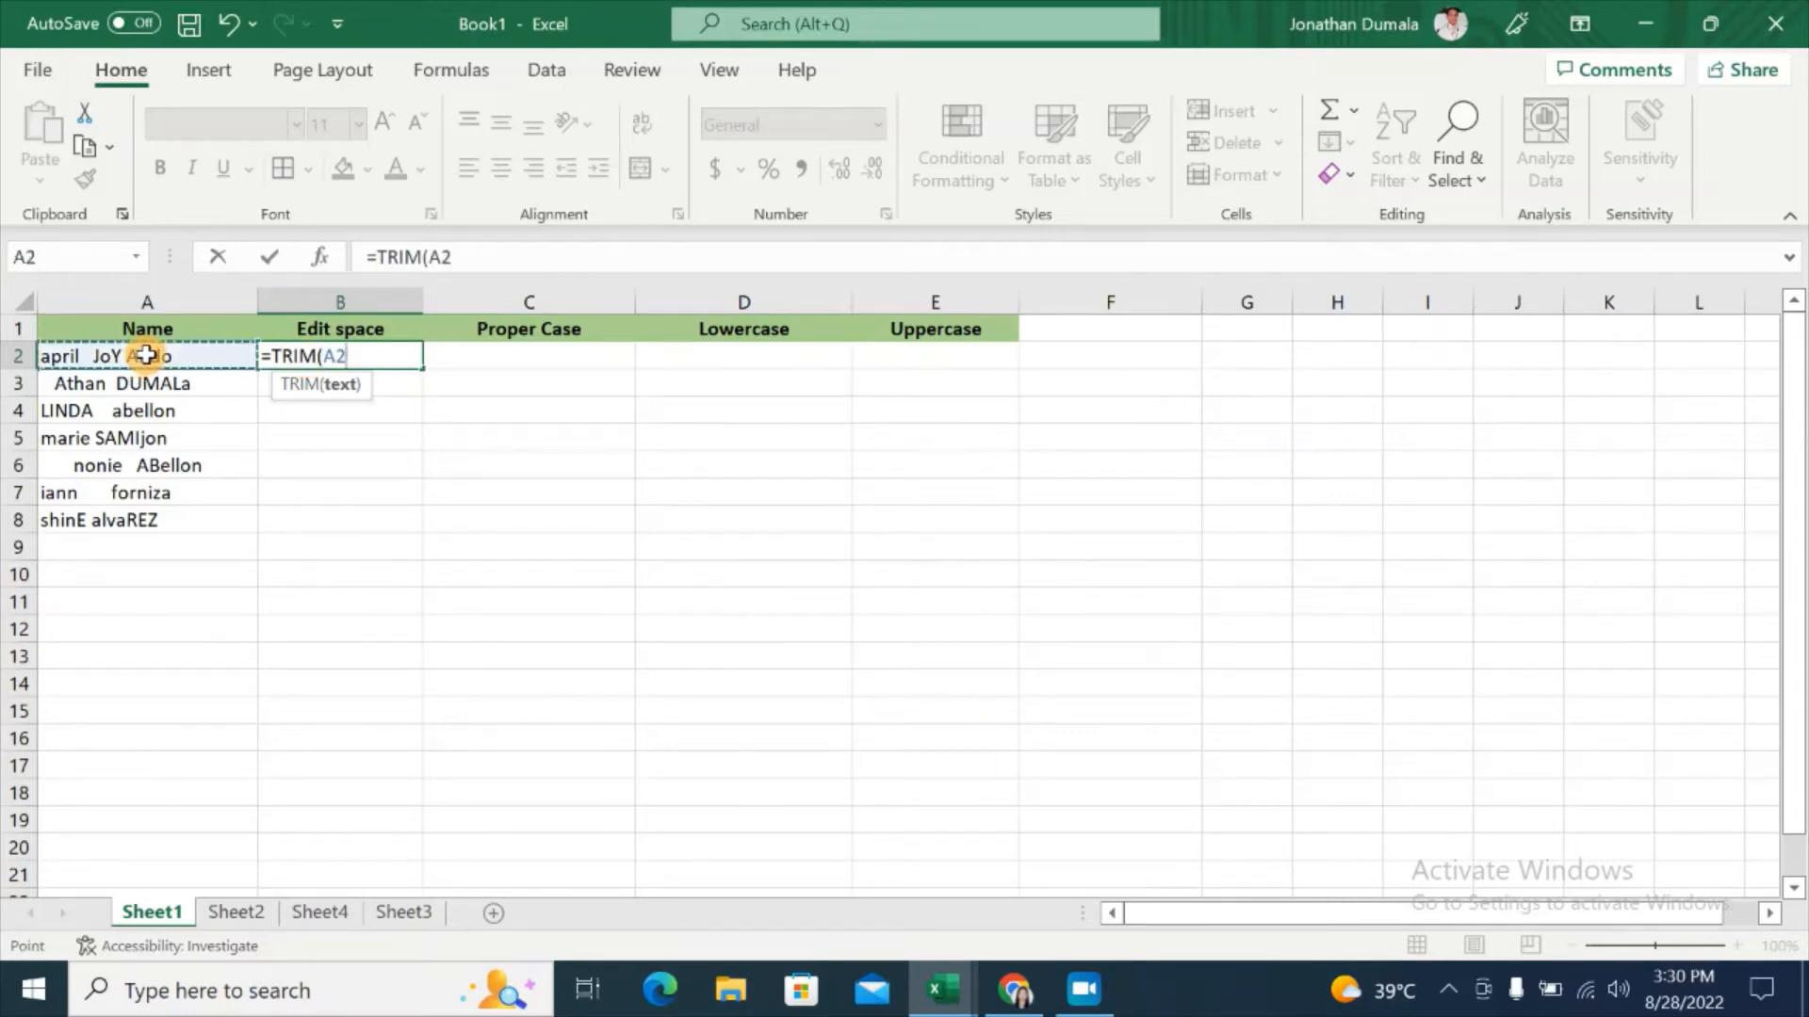
{"action": "type", "text": ")"}
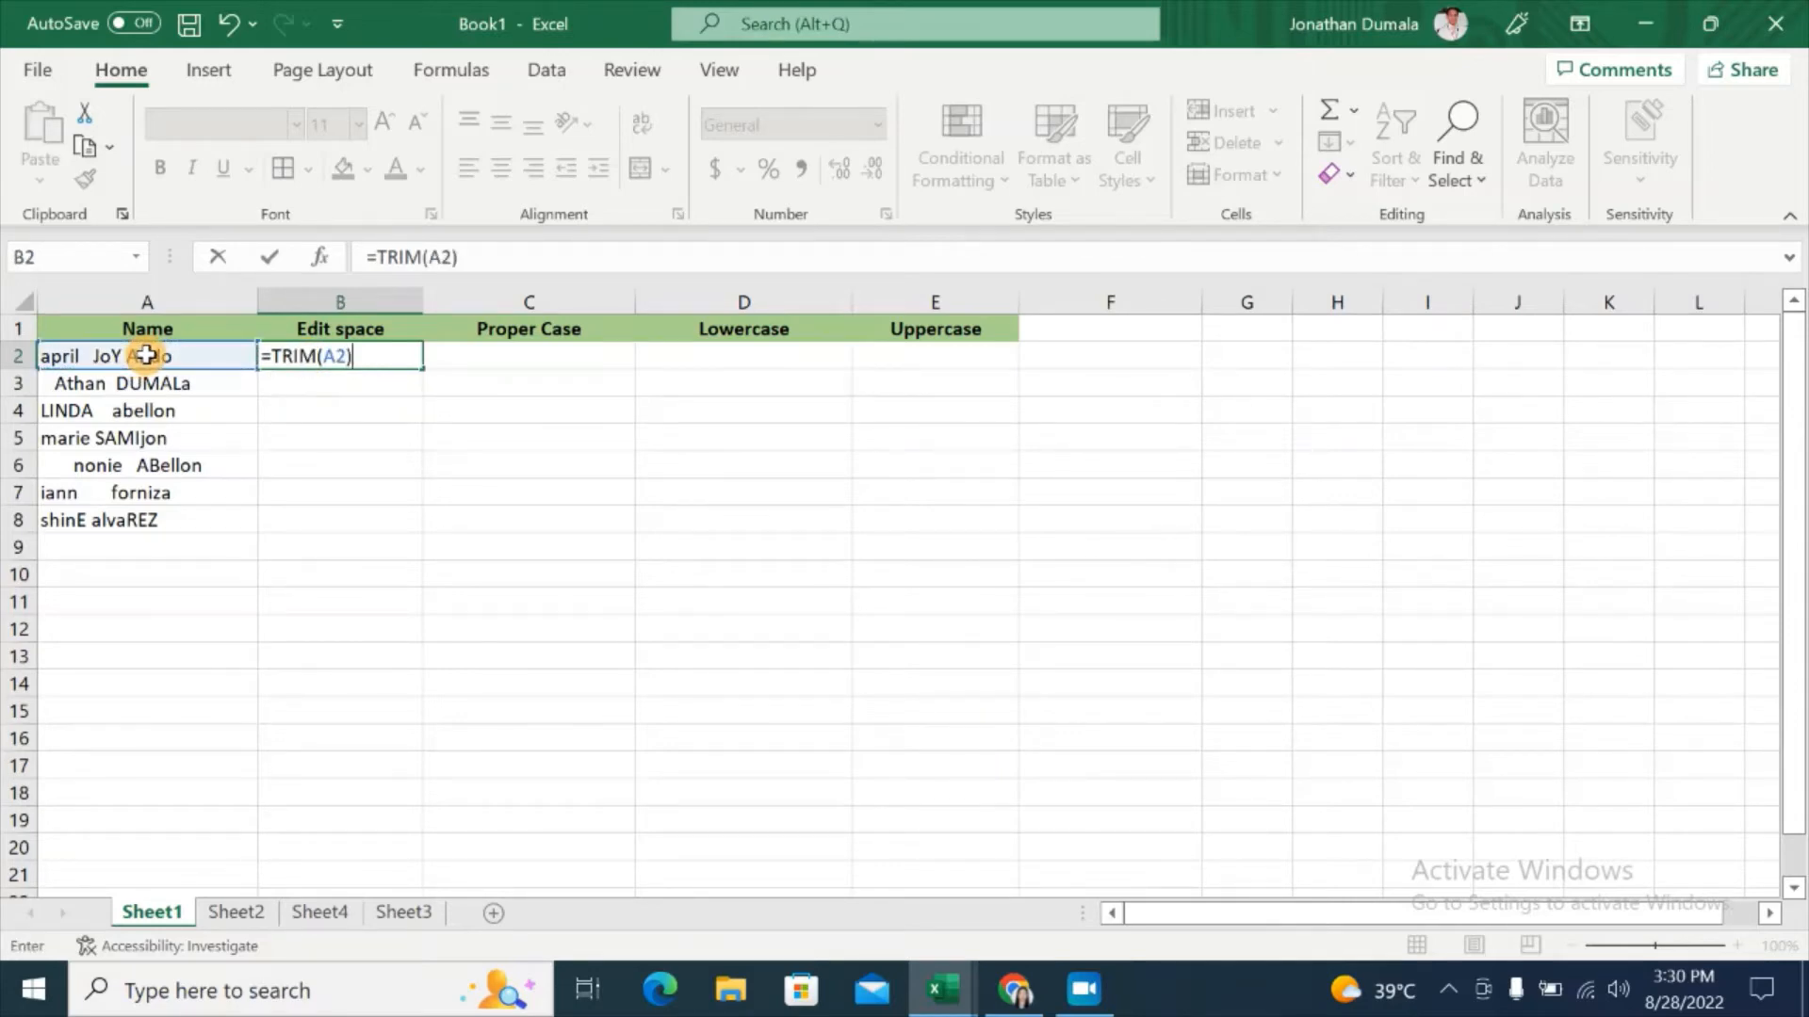
{"action": "key", "text": "Return"}
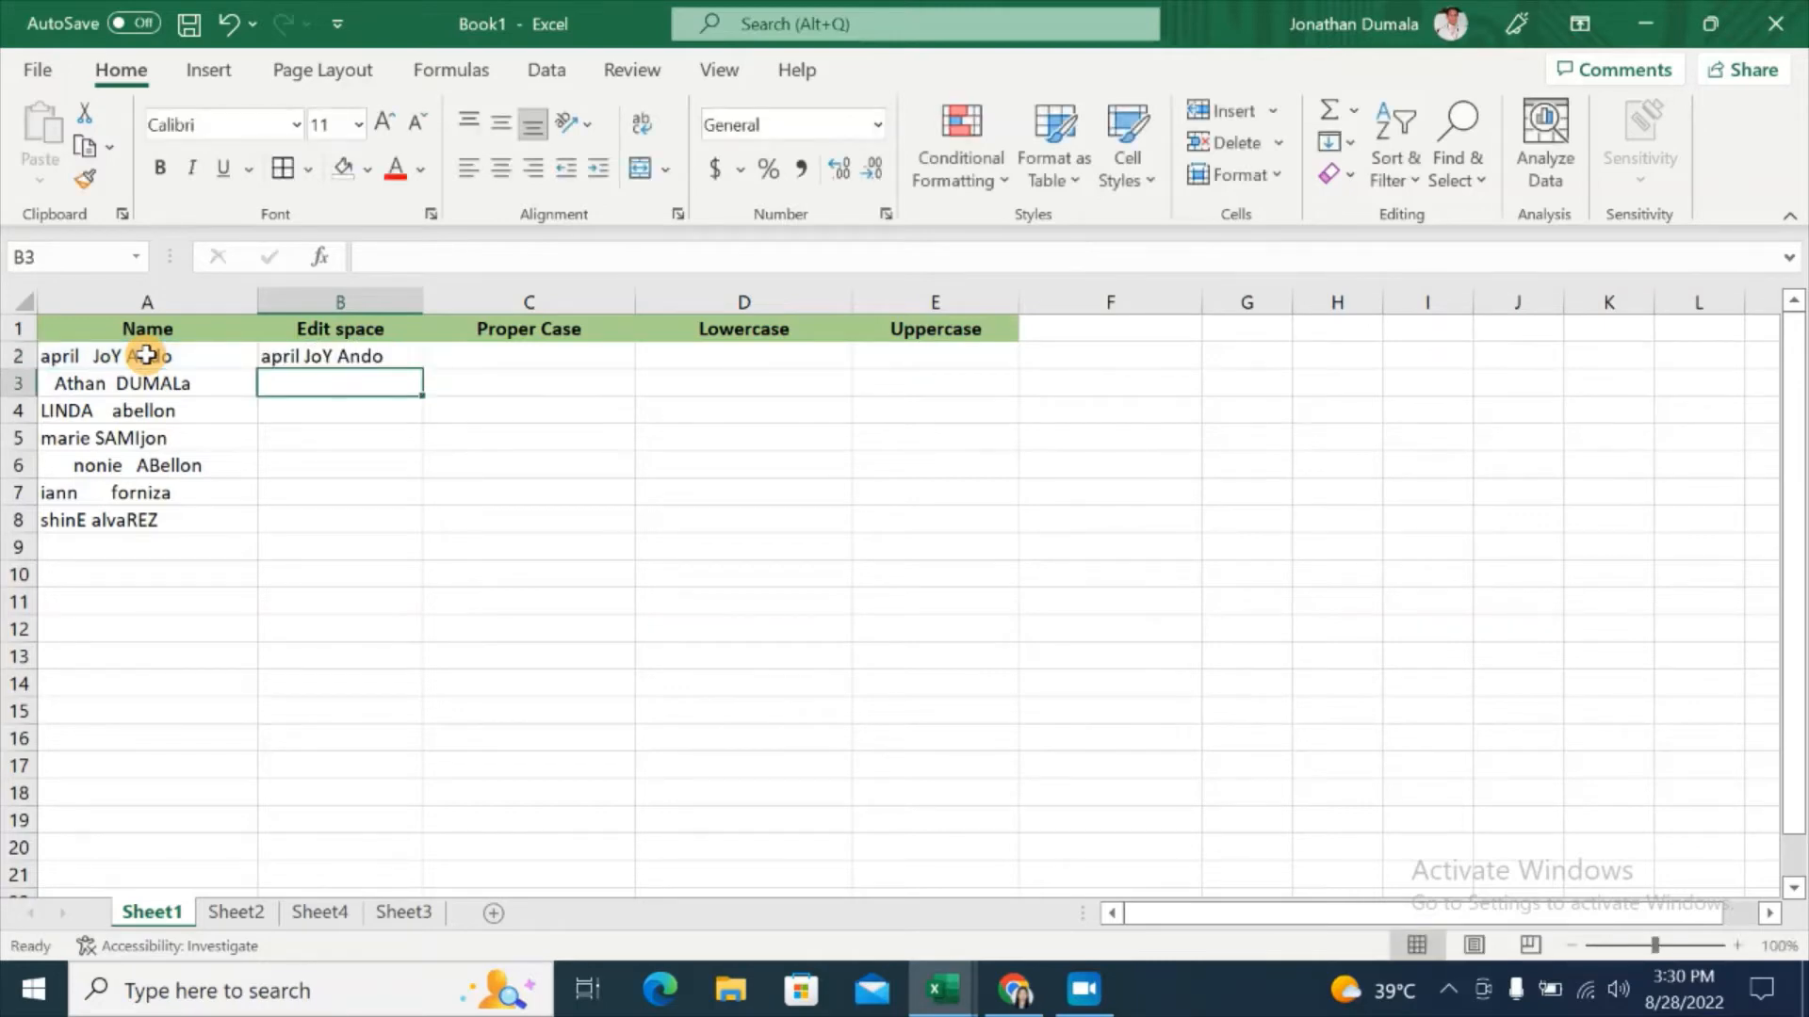
{"action": "left_click", "coordinate": [358, 356]}
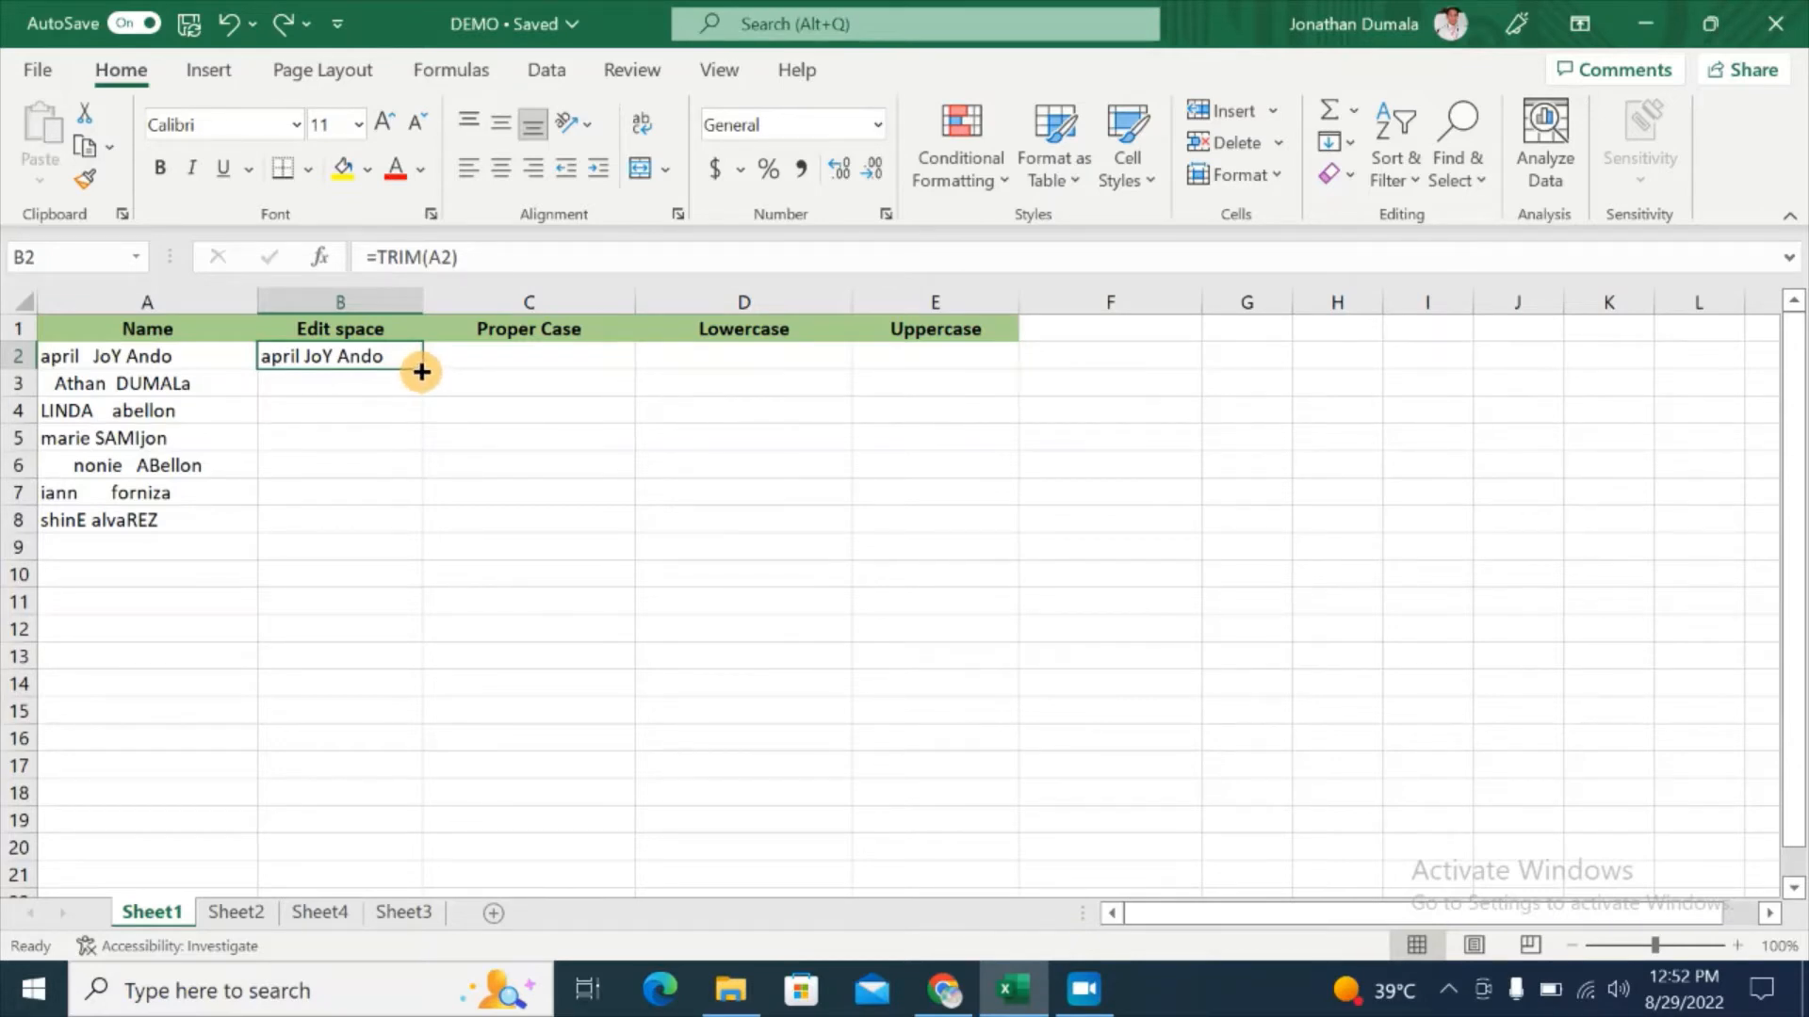
{"action": "double_click", "coordinate": [421, 372]}
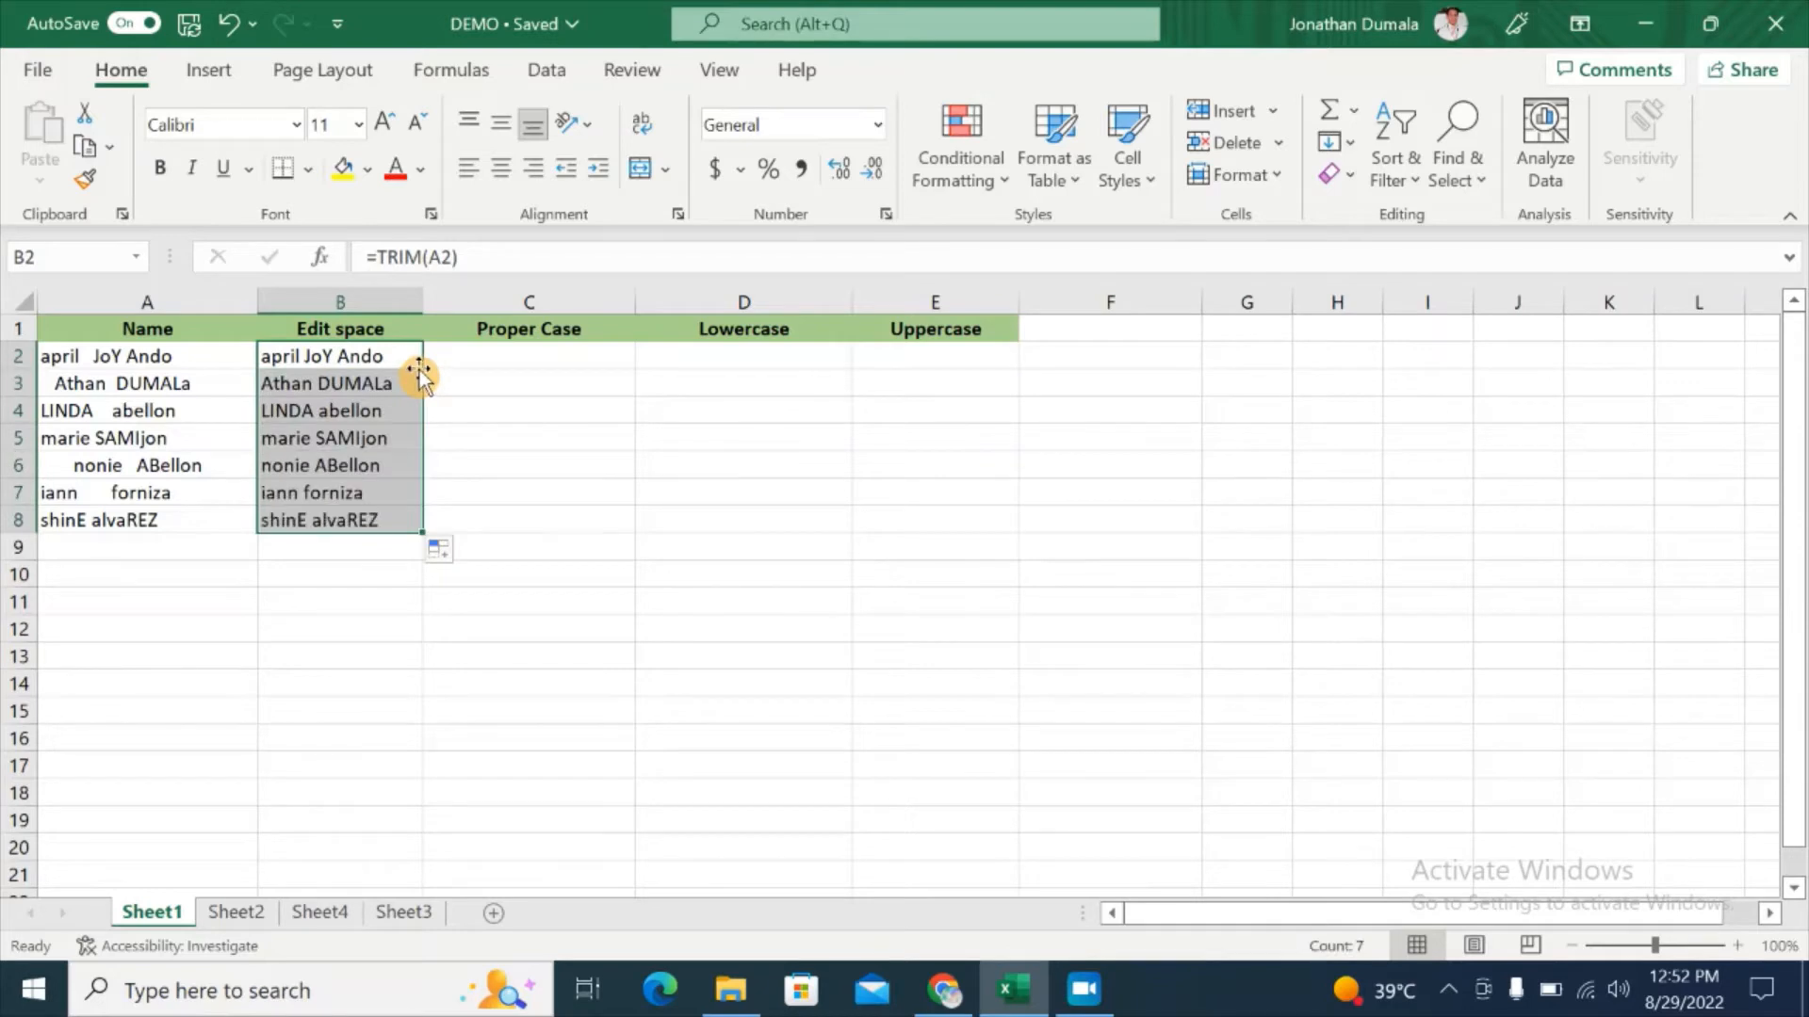
{"action": "left_click", "coordinate": [543, 467]}
{"action": "left_click", "coordinate": [533, 377]}
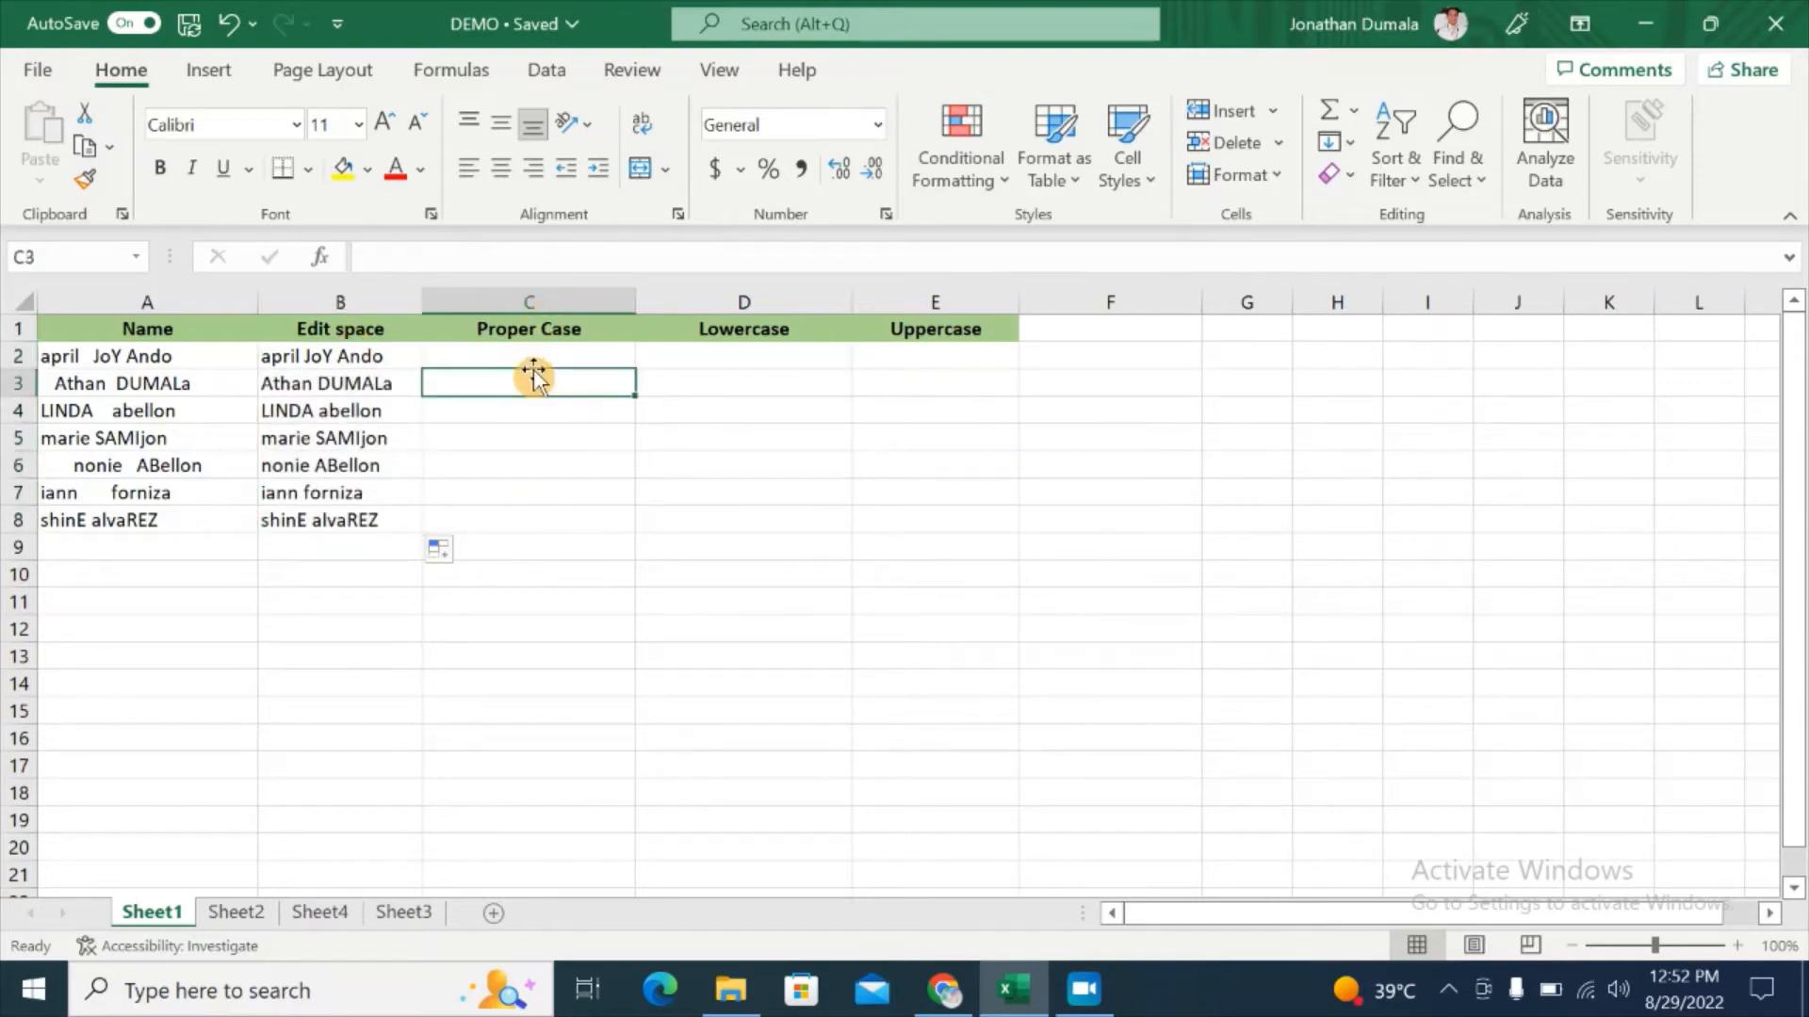
Step: Enter =PROPER(B2) in C2 and fill it down through C8
{"action": "left_click", "coordinate": [537, 353]}
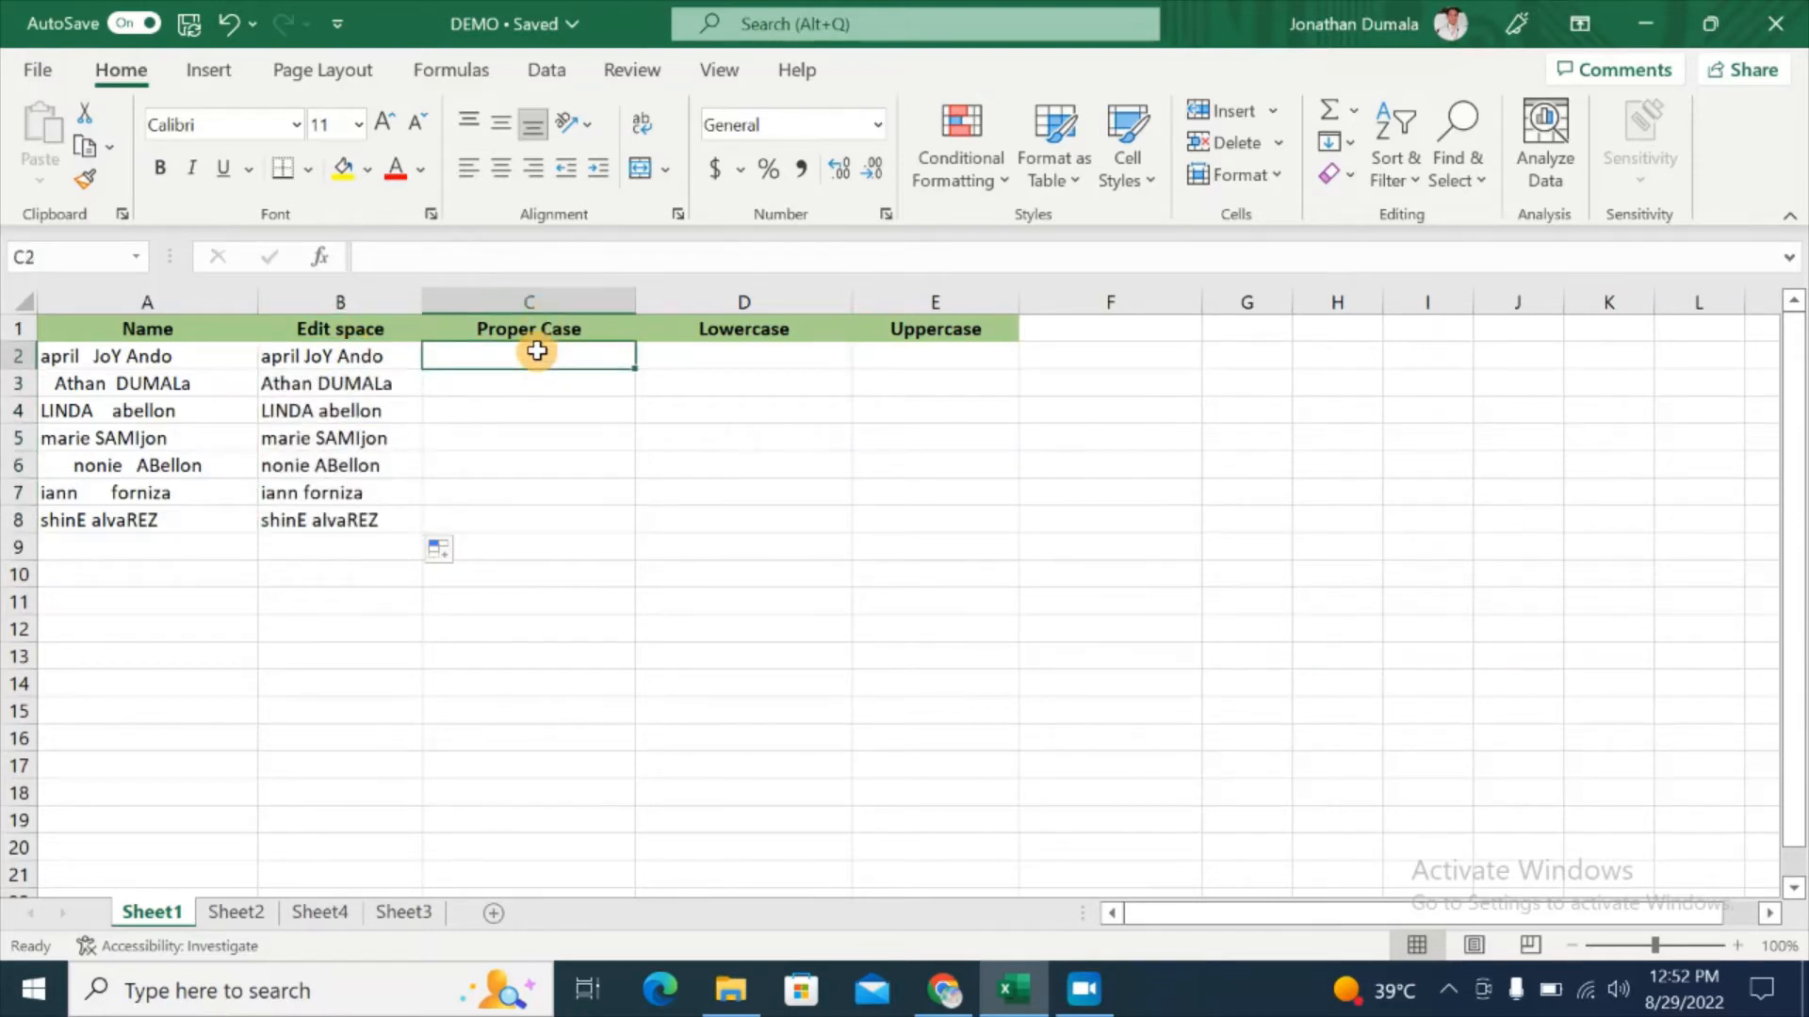
{"action": "type", "text": "="}
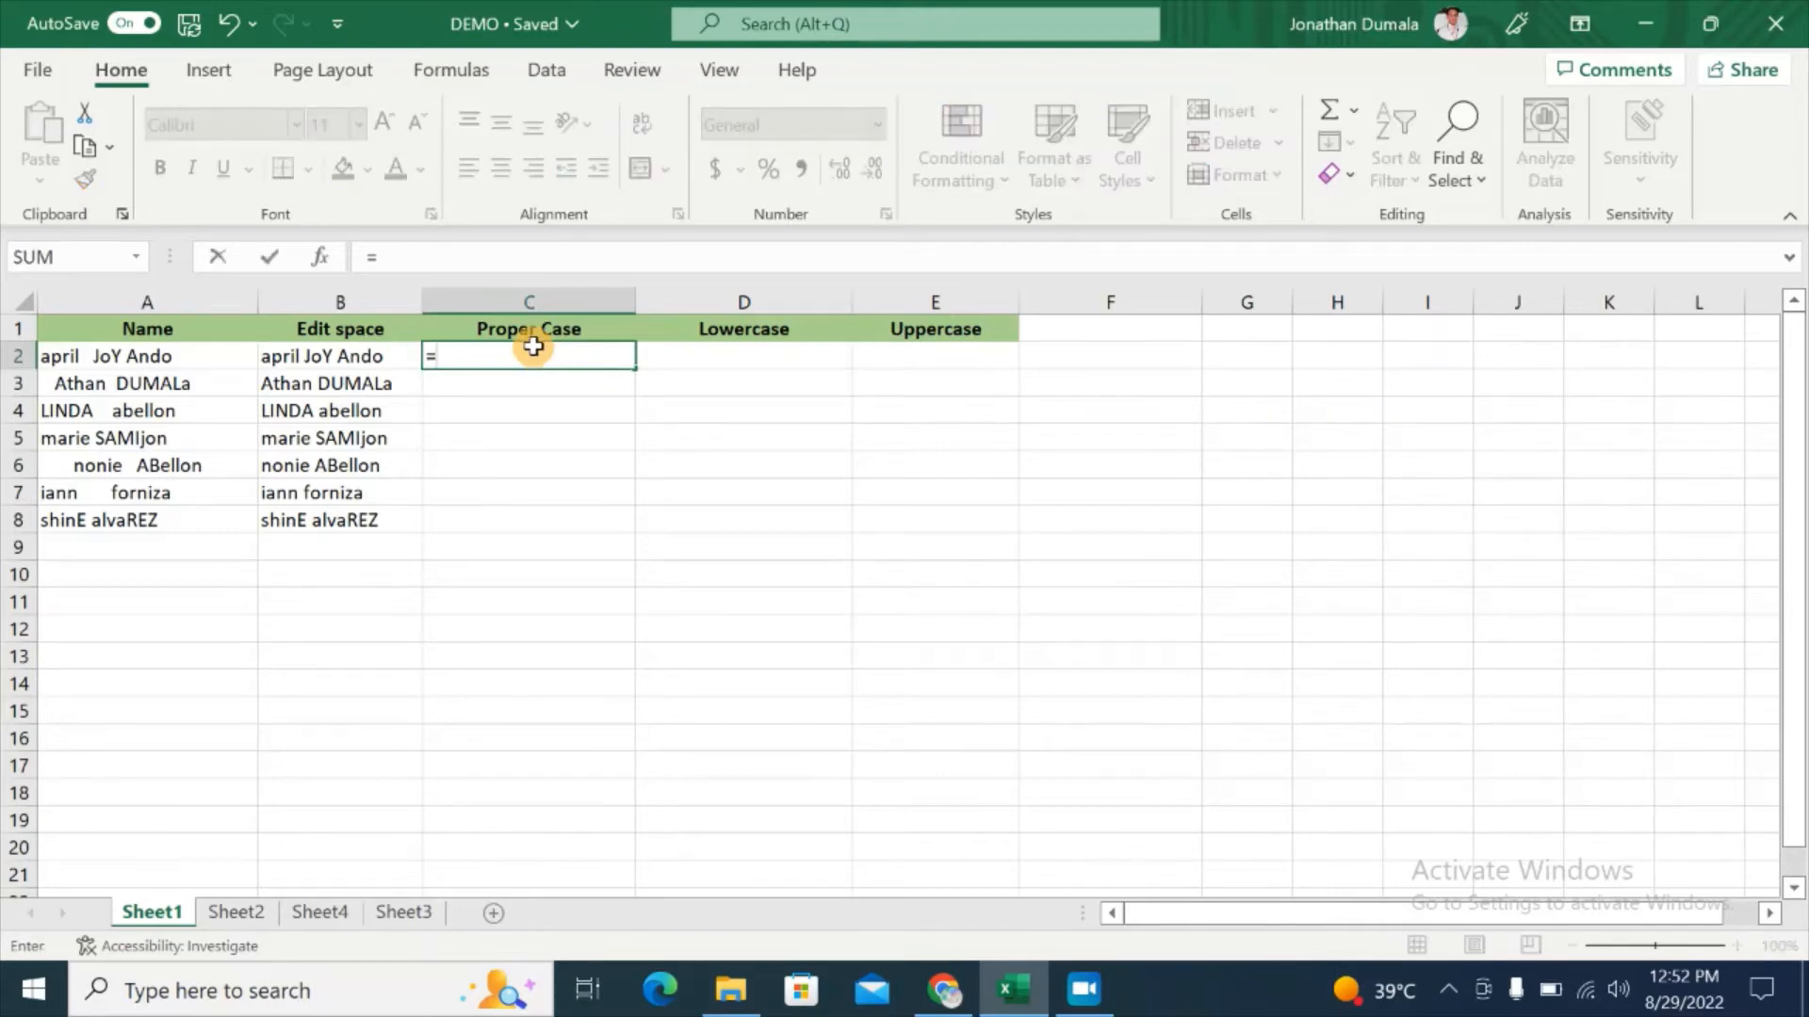
{"action": "type", "text": "PROPE"}
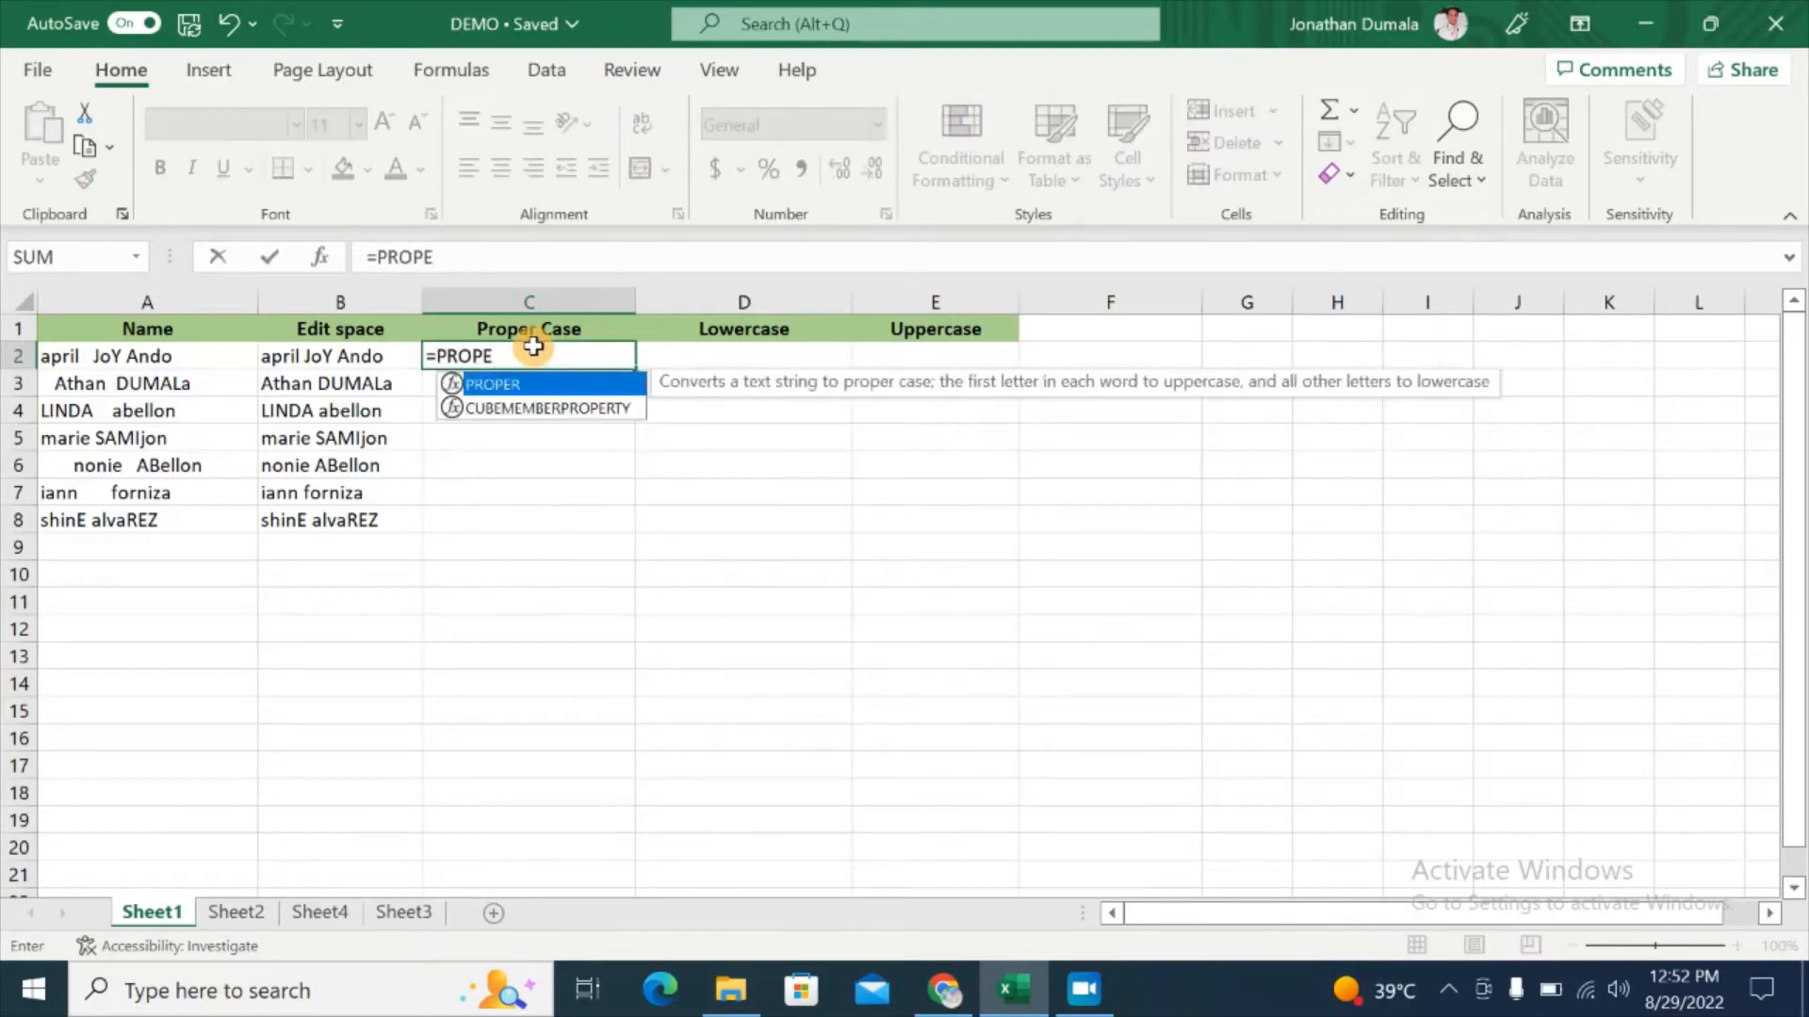
{"action": "type", "text": "R("}
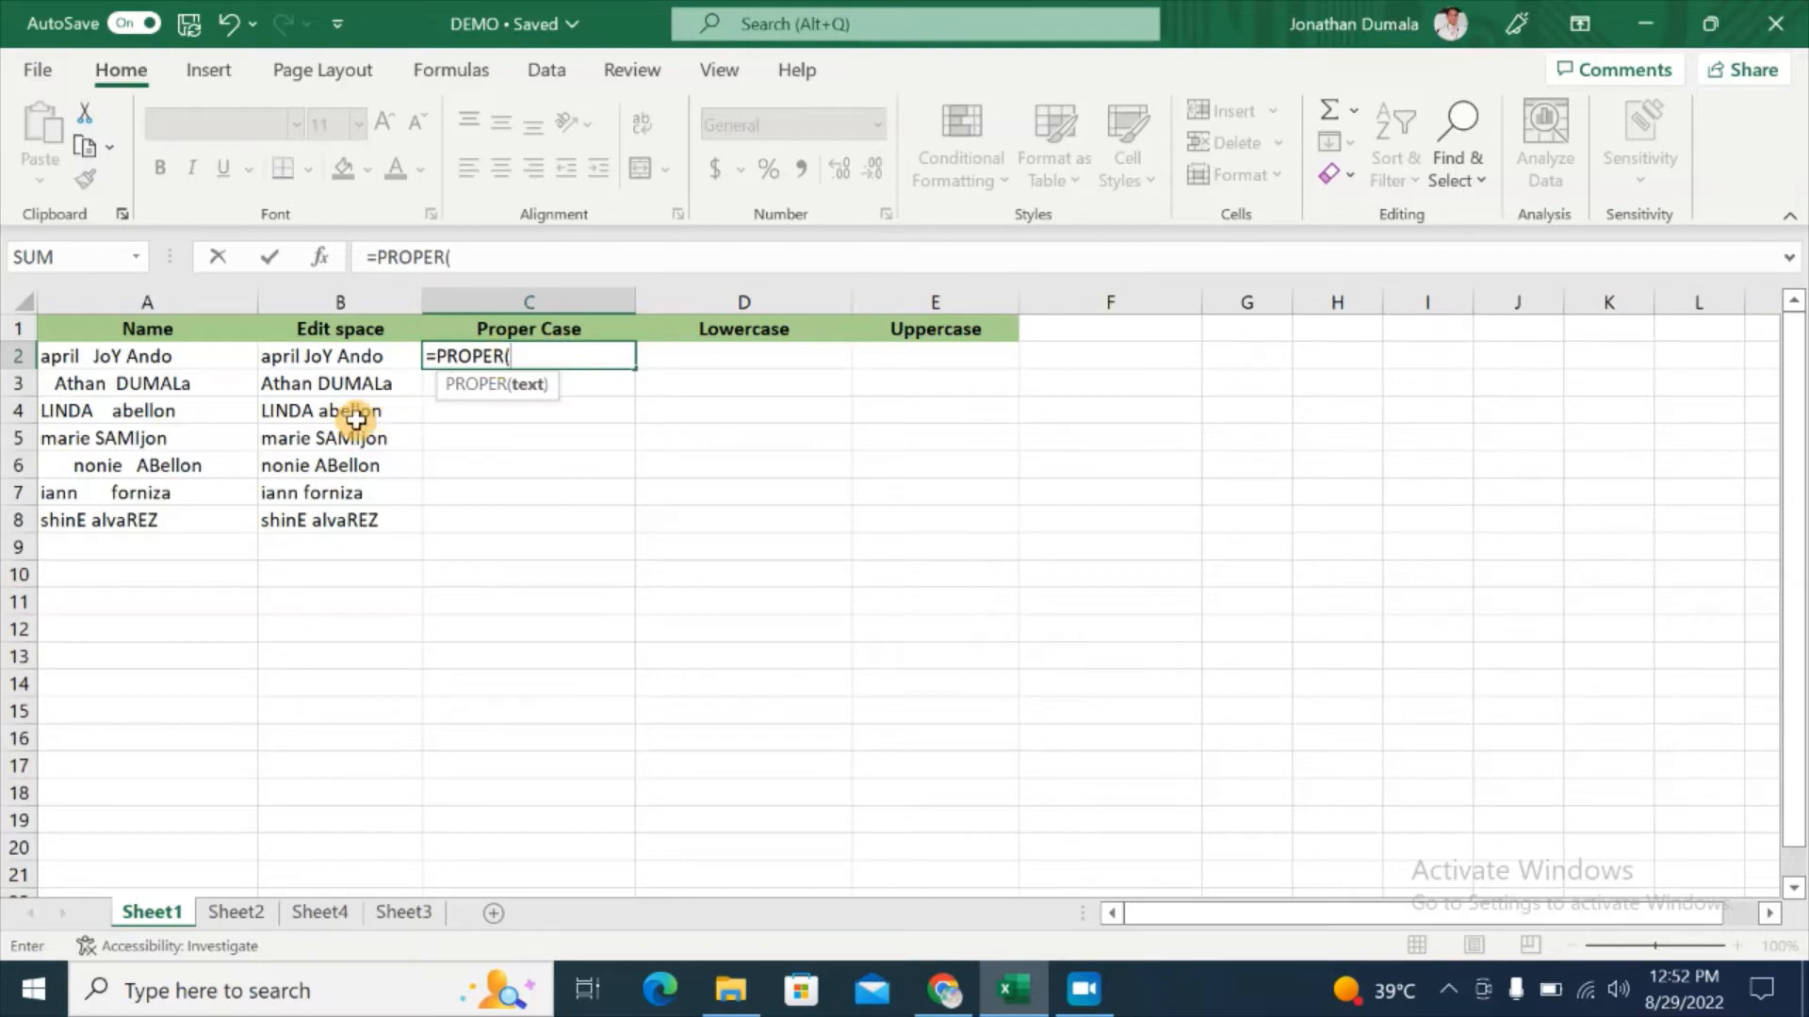
{"action": "left_click", "coordinate": [334, 357]}
{"action": "type", "text": ")"}
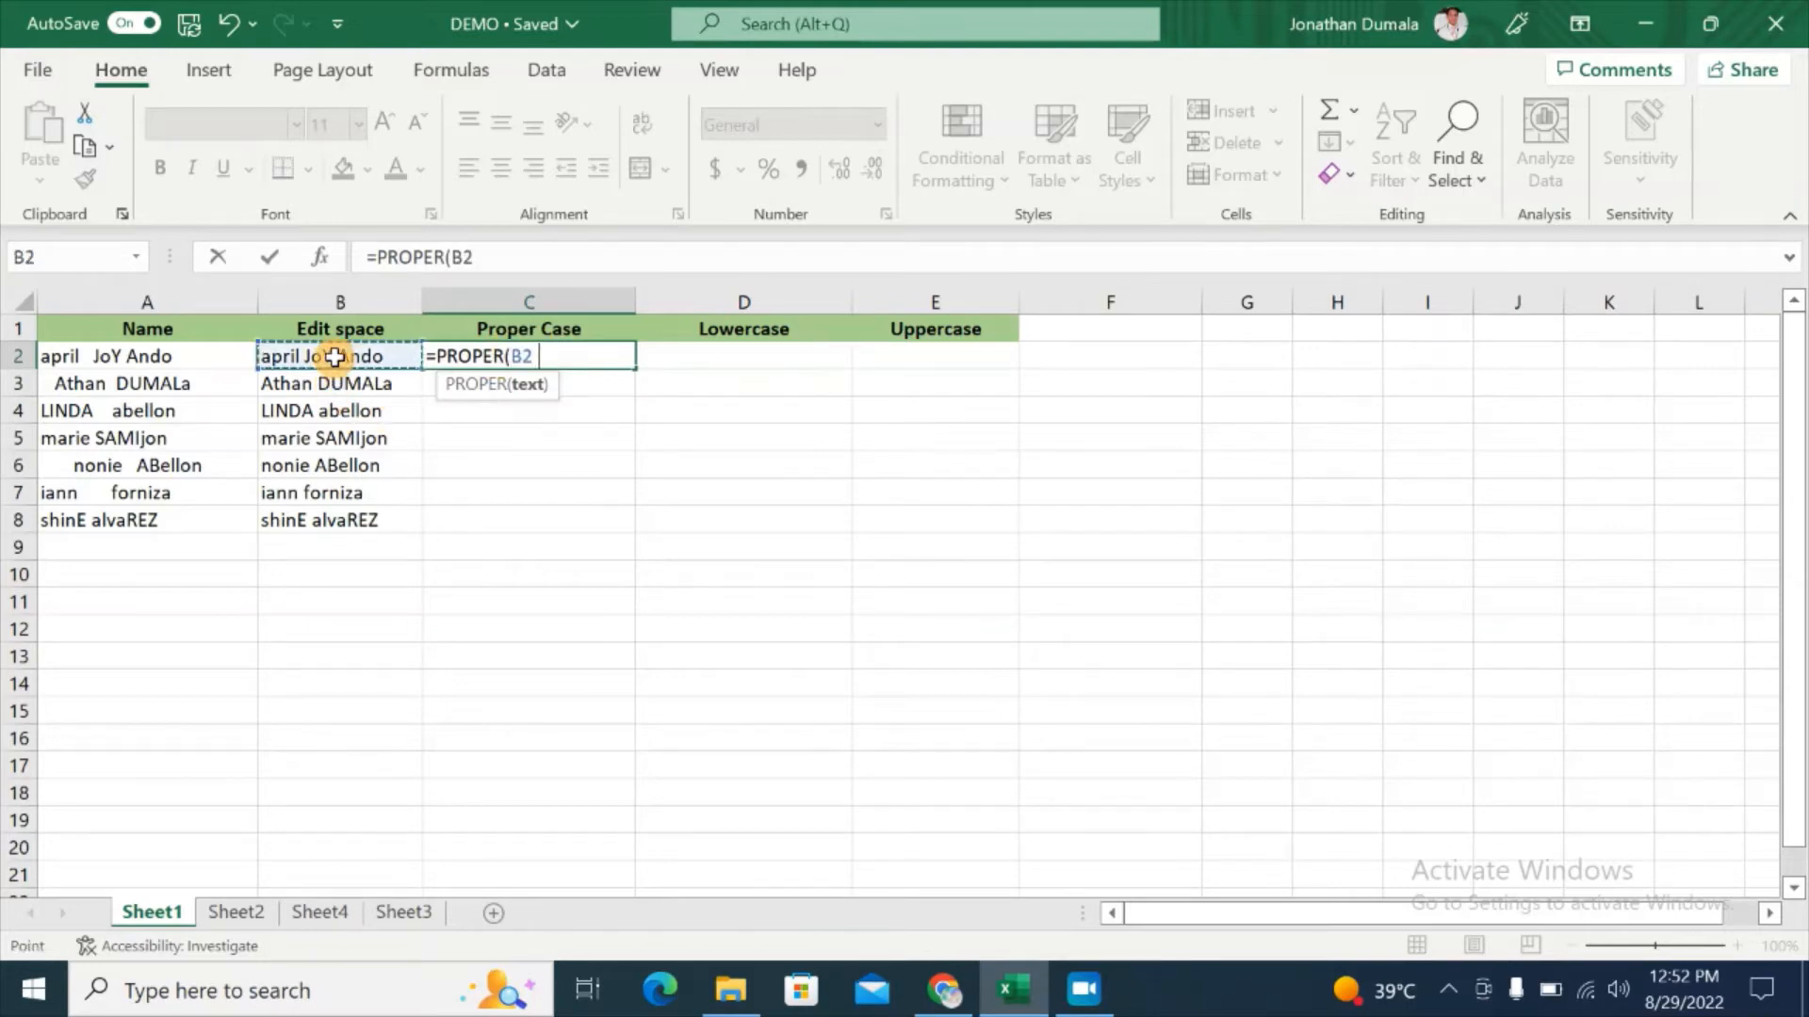
{"action": "key", "text": "Return"}
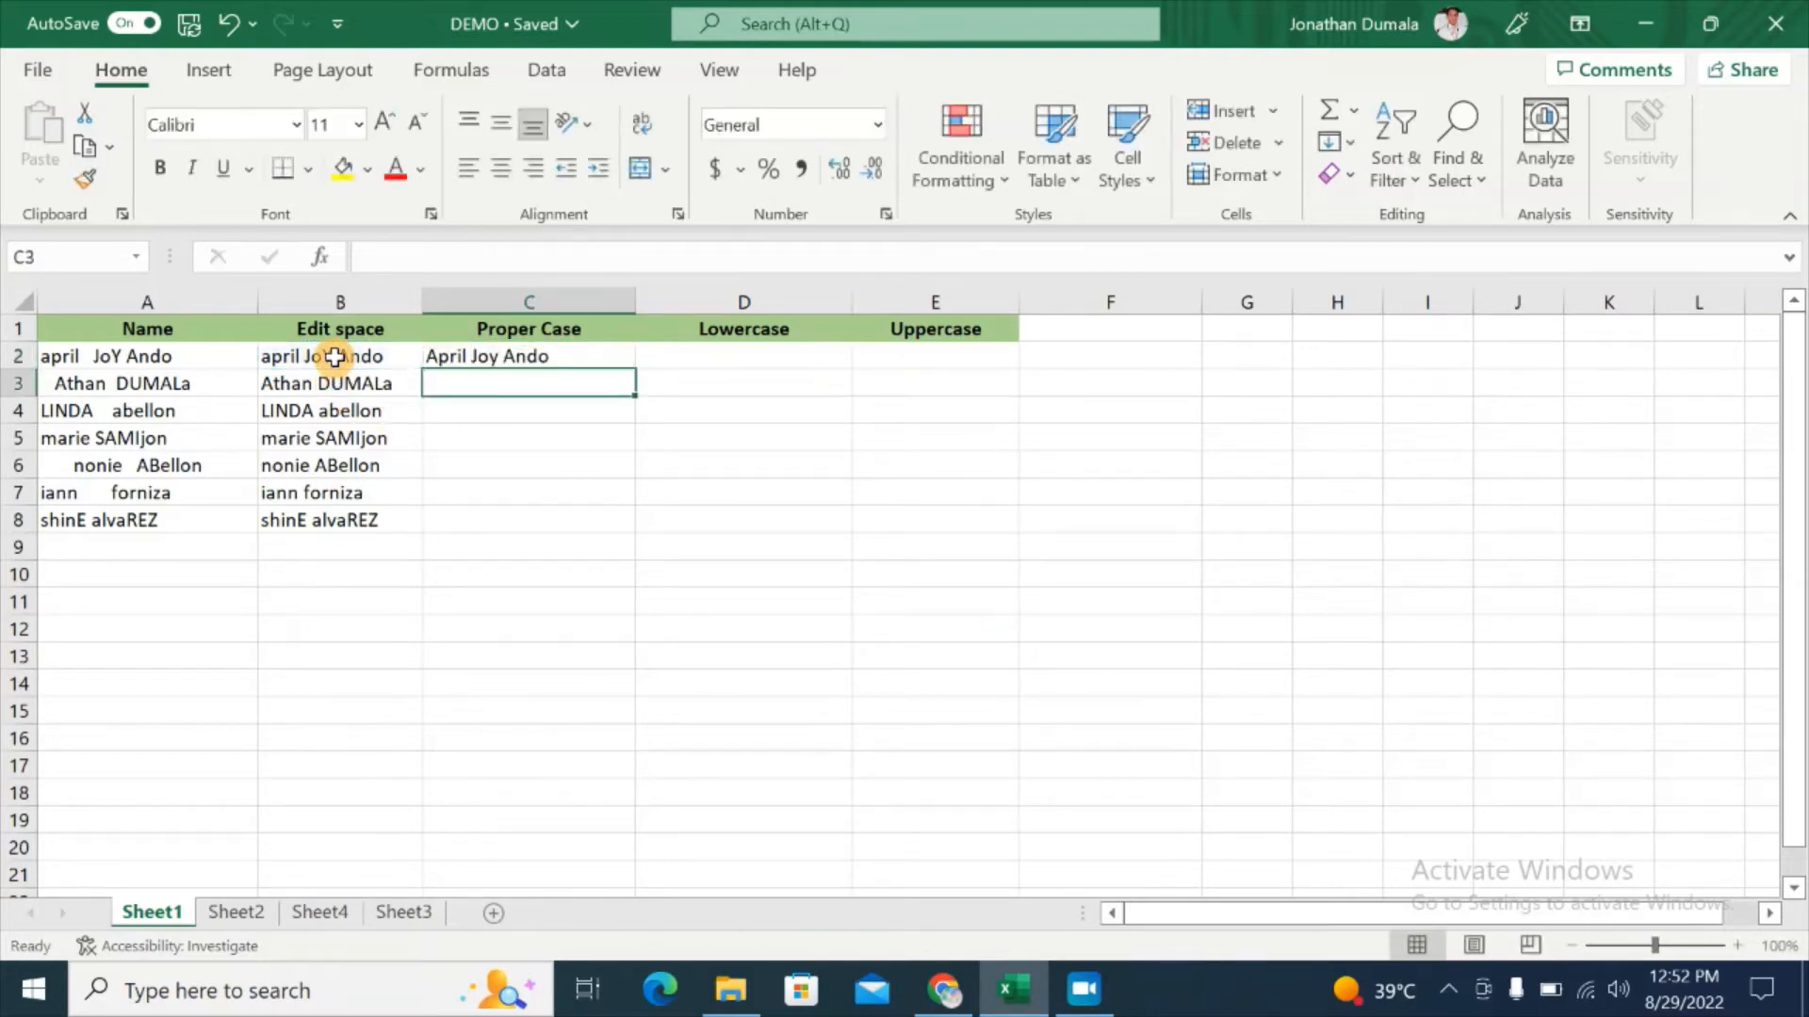
{"action": "key", "text": "Up"}
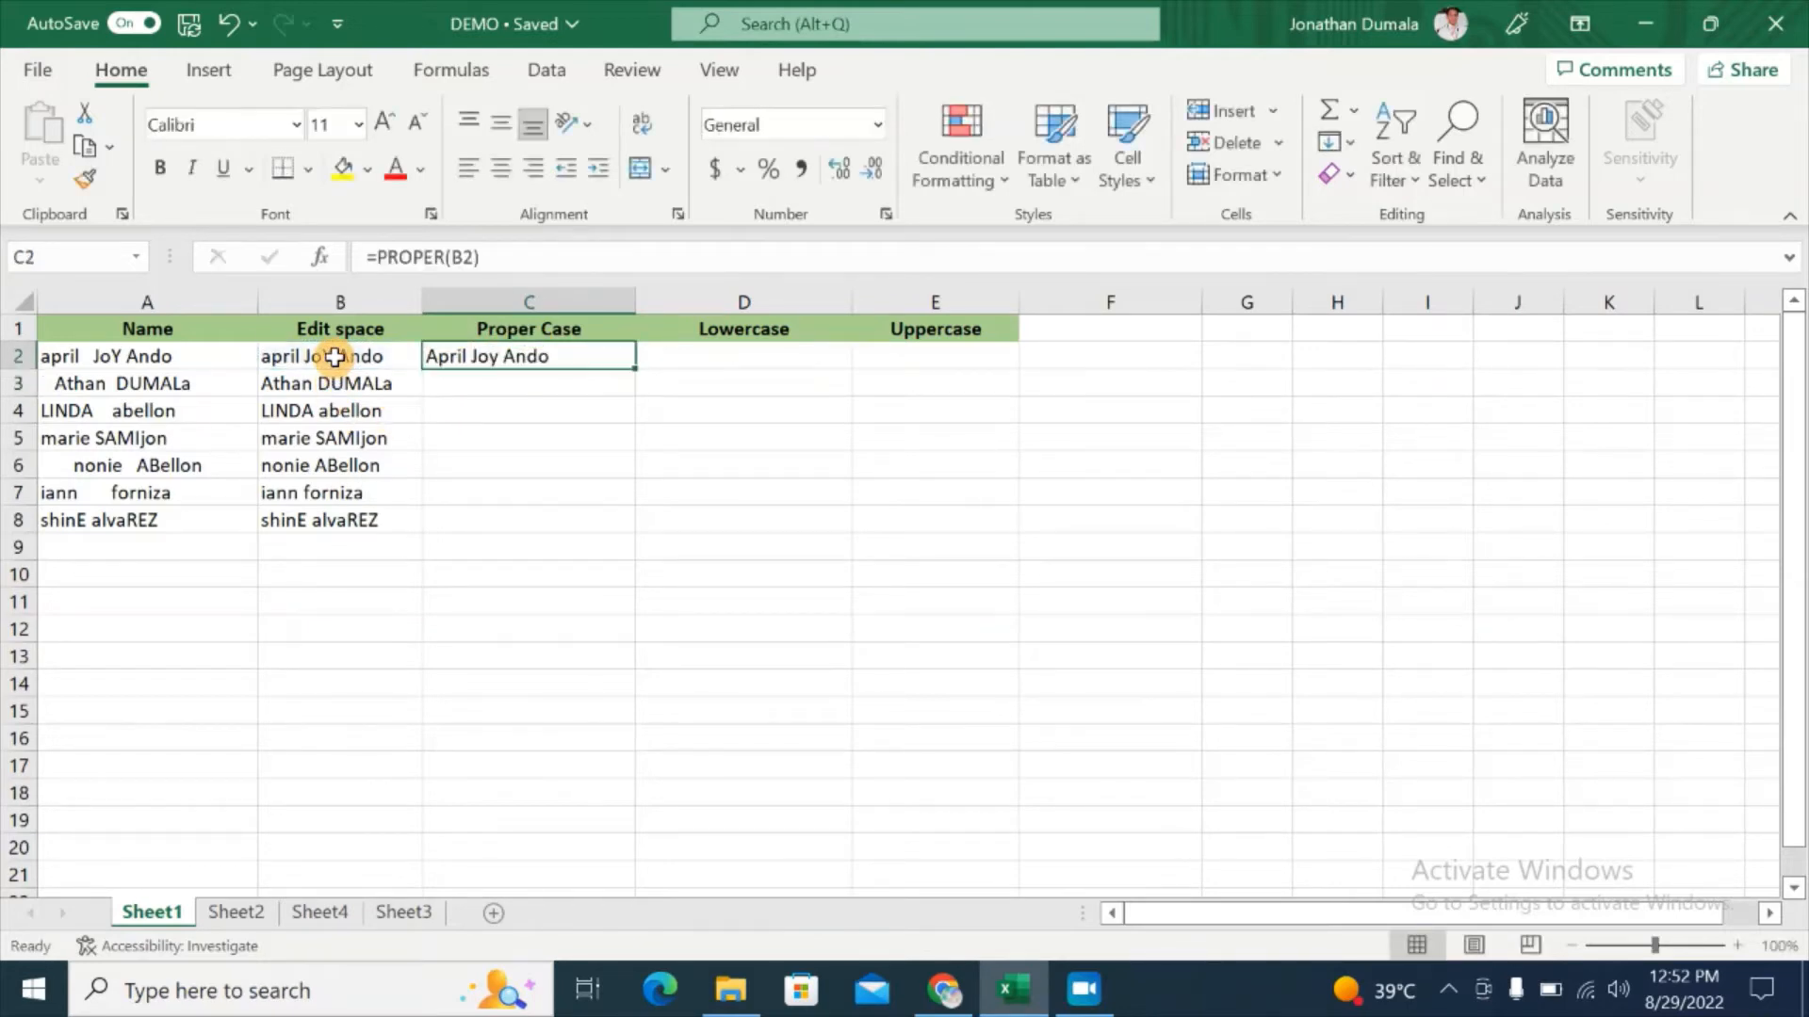
{"action": "double_click", "coordinate": [636, 368]}
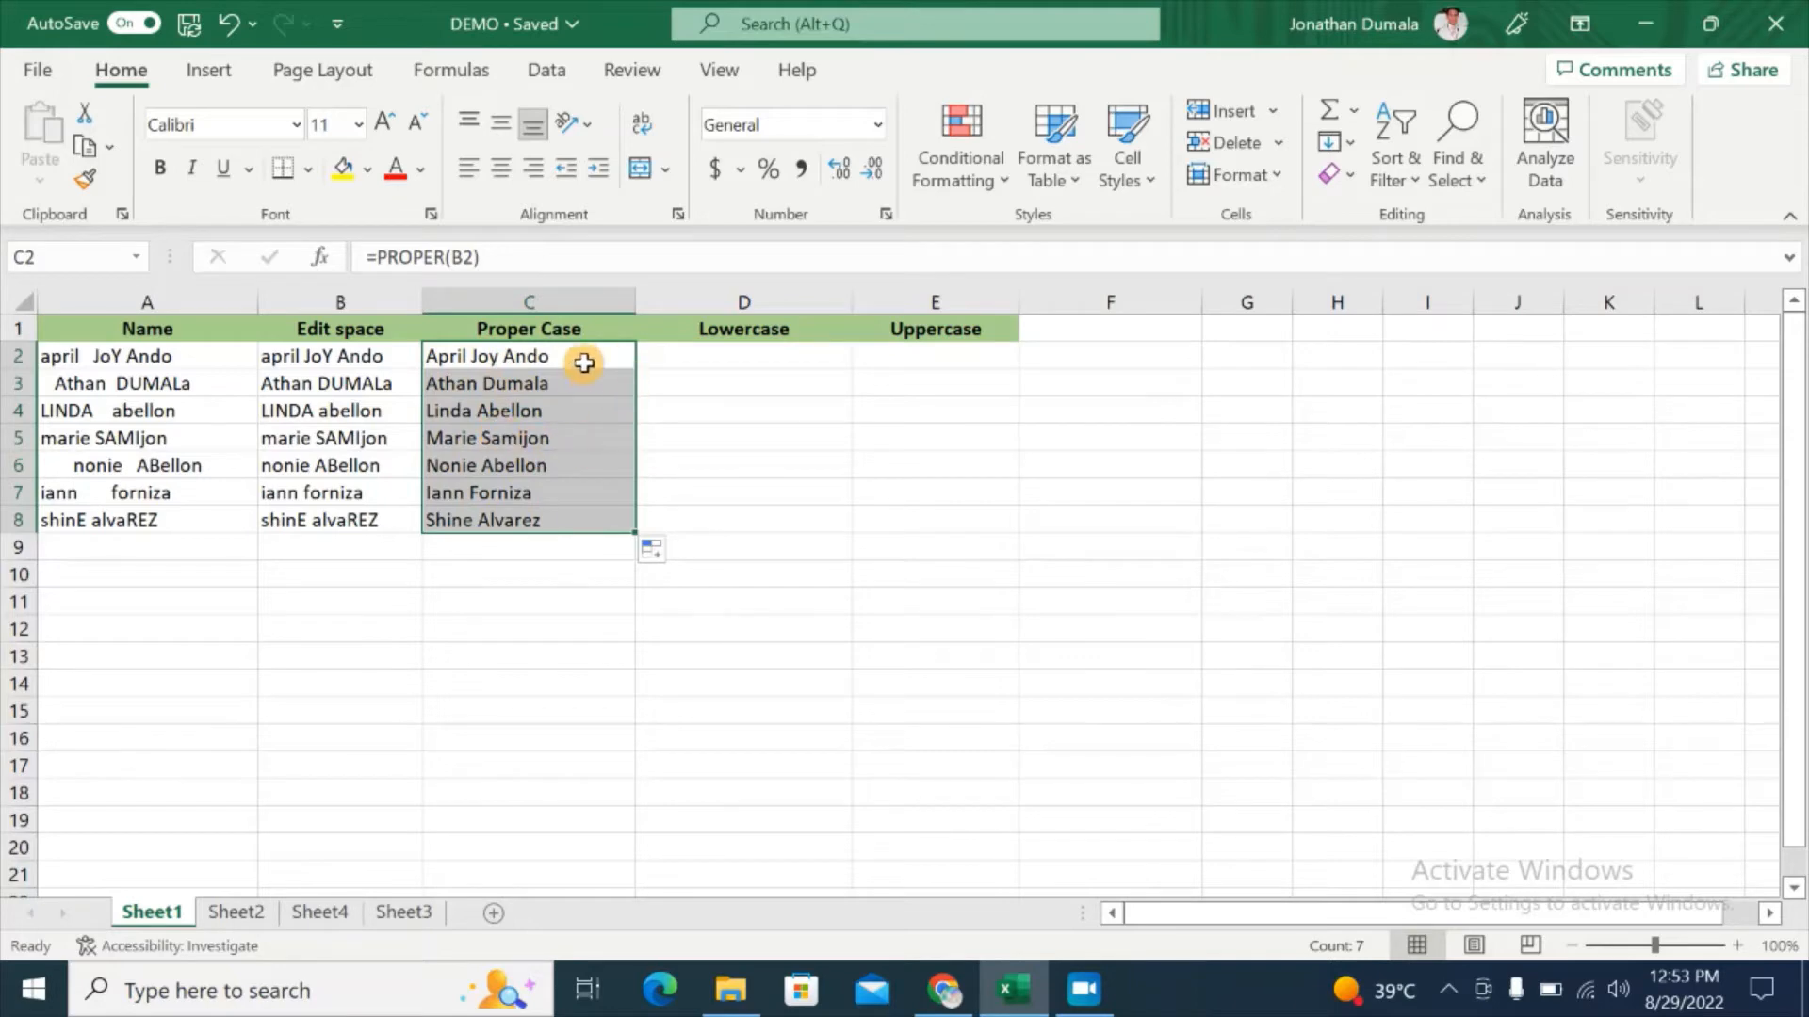
{"action": "left_click", "coordinate": [716, 358]}
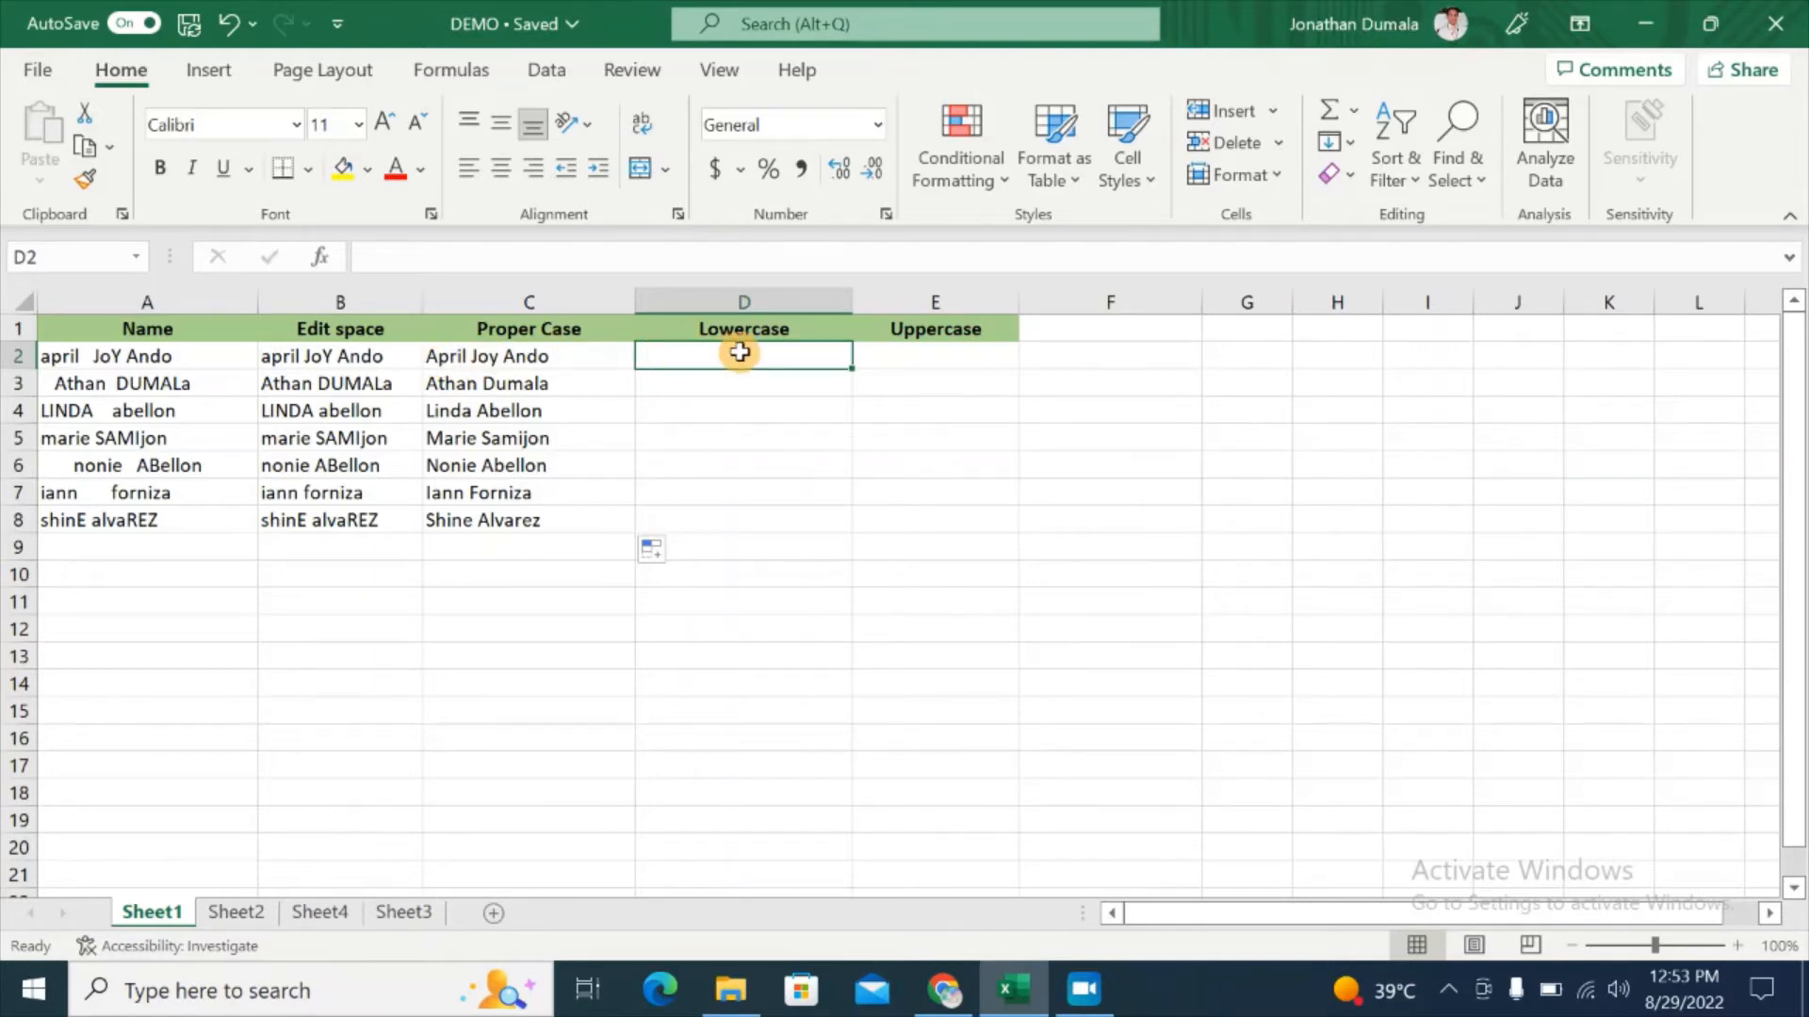
Step: Enter =LOWER(C2) in D2 and fill it down to D8
{"action": "type", "text": "="}
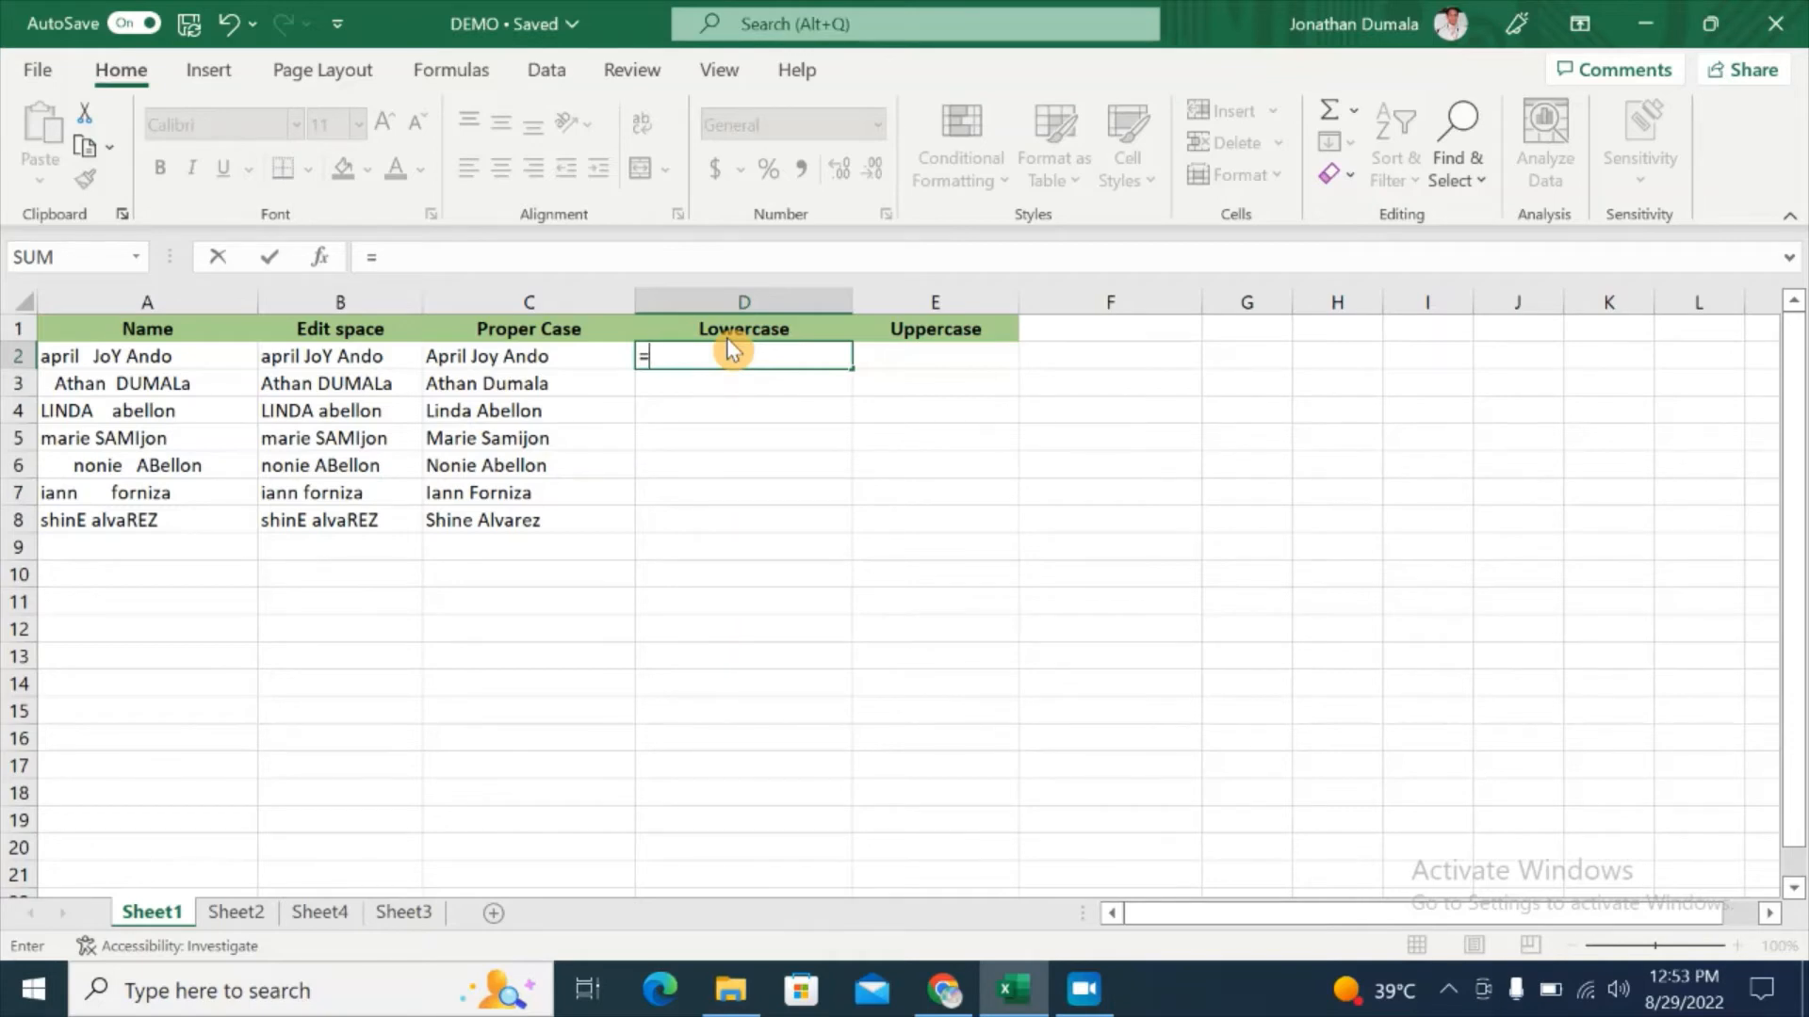
{"action": "type", "text": "LOWER"}
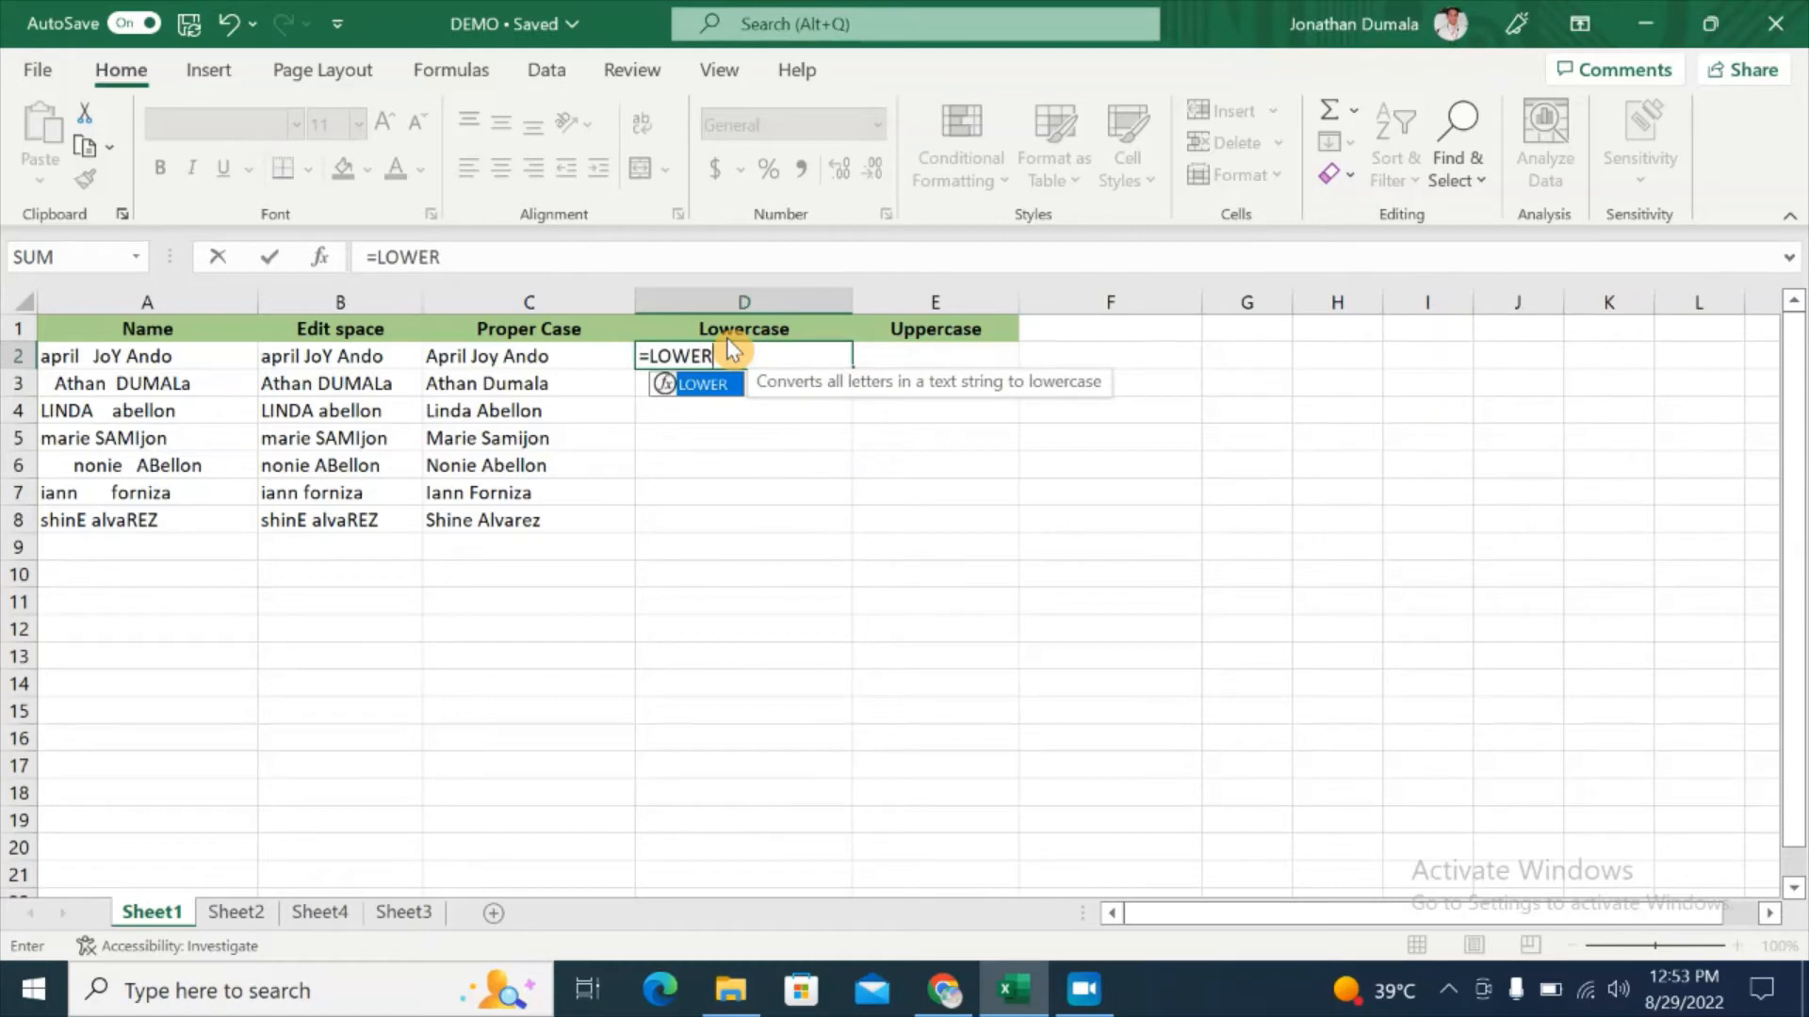
{"action": "type", "text": "("}
{"action": "left_click", "coordinate": [583, 354]}
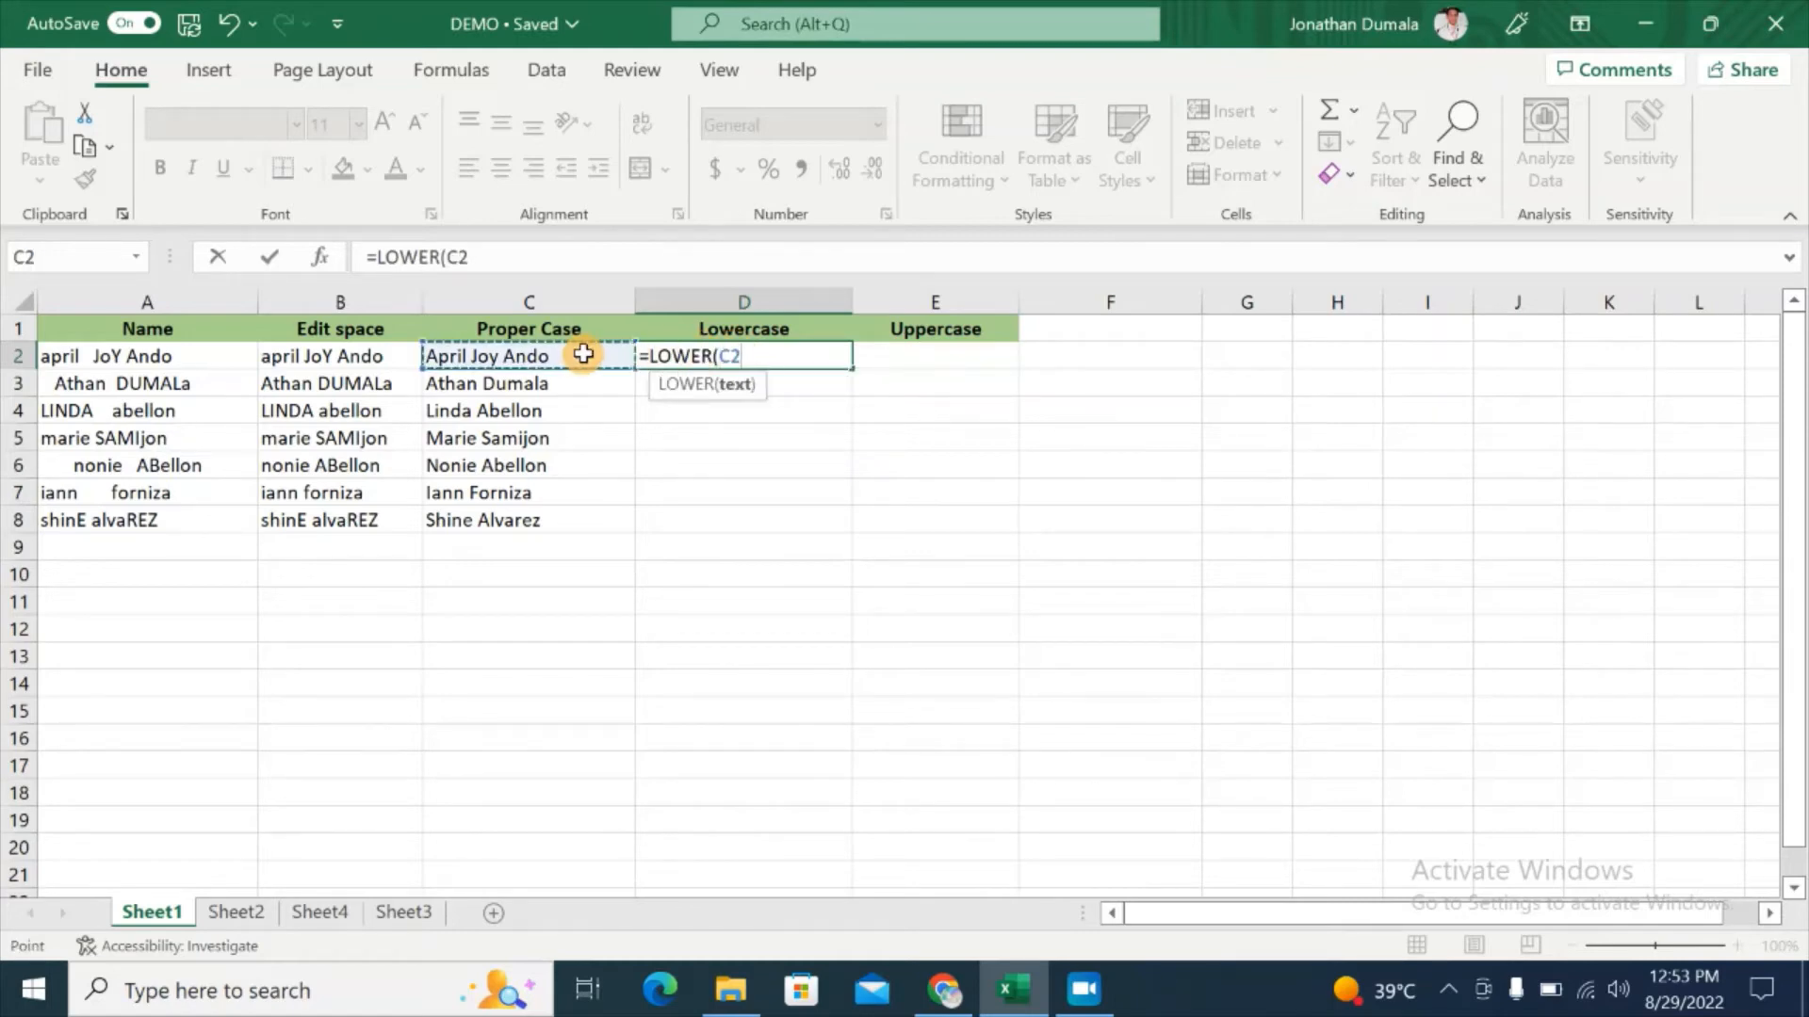
{"action": "type", "text": ")"}
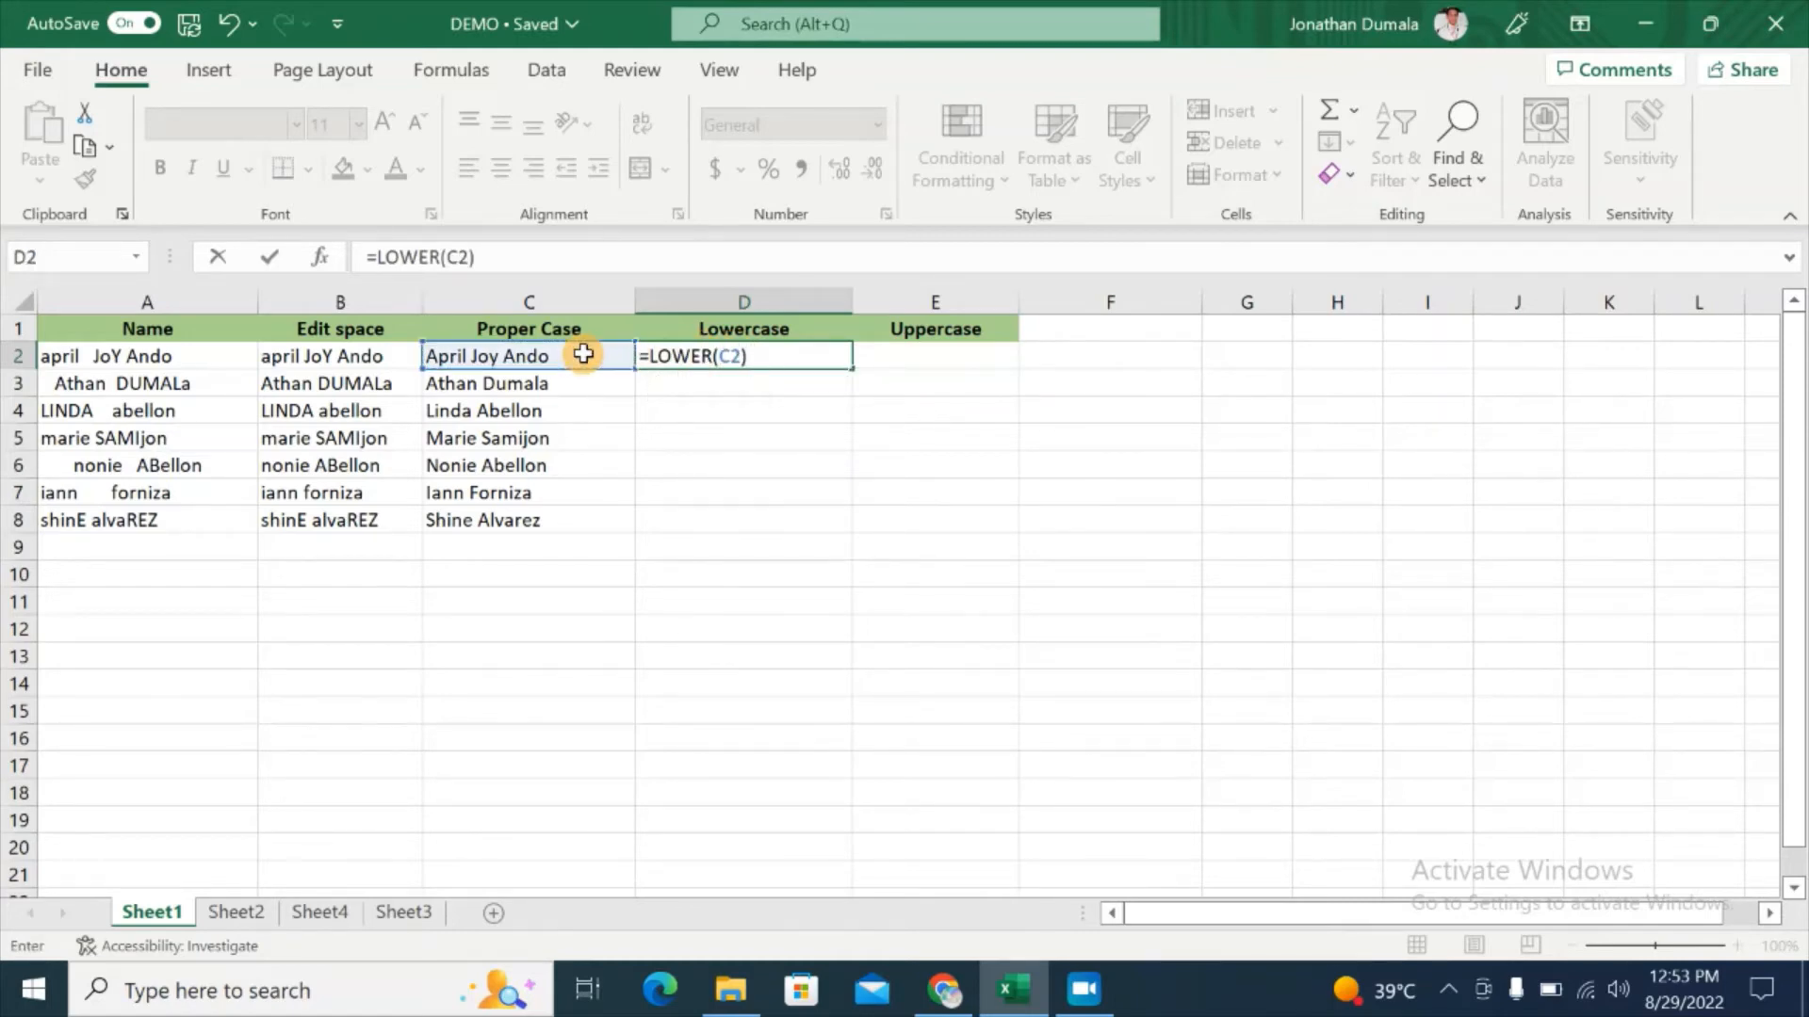
{"action": "key", "text": "Return"}
{"action": "key", "text": "Up"}
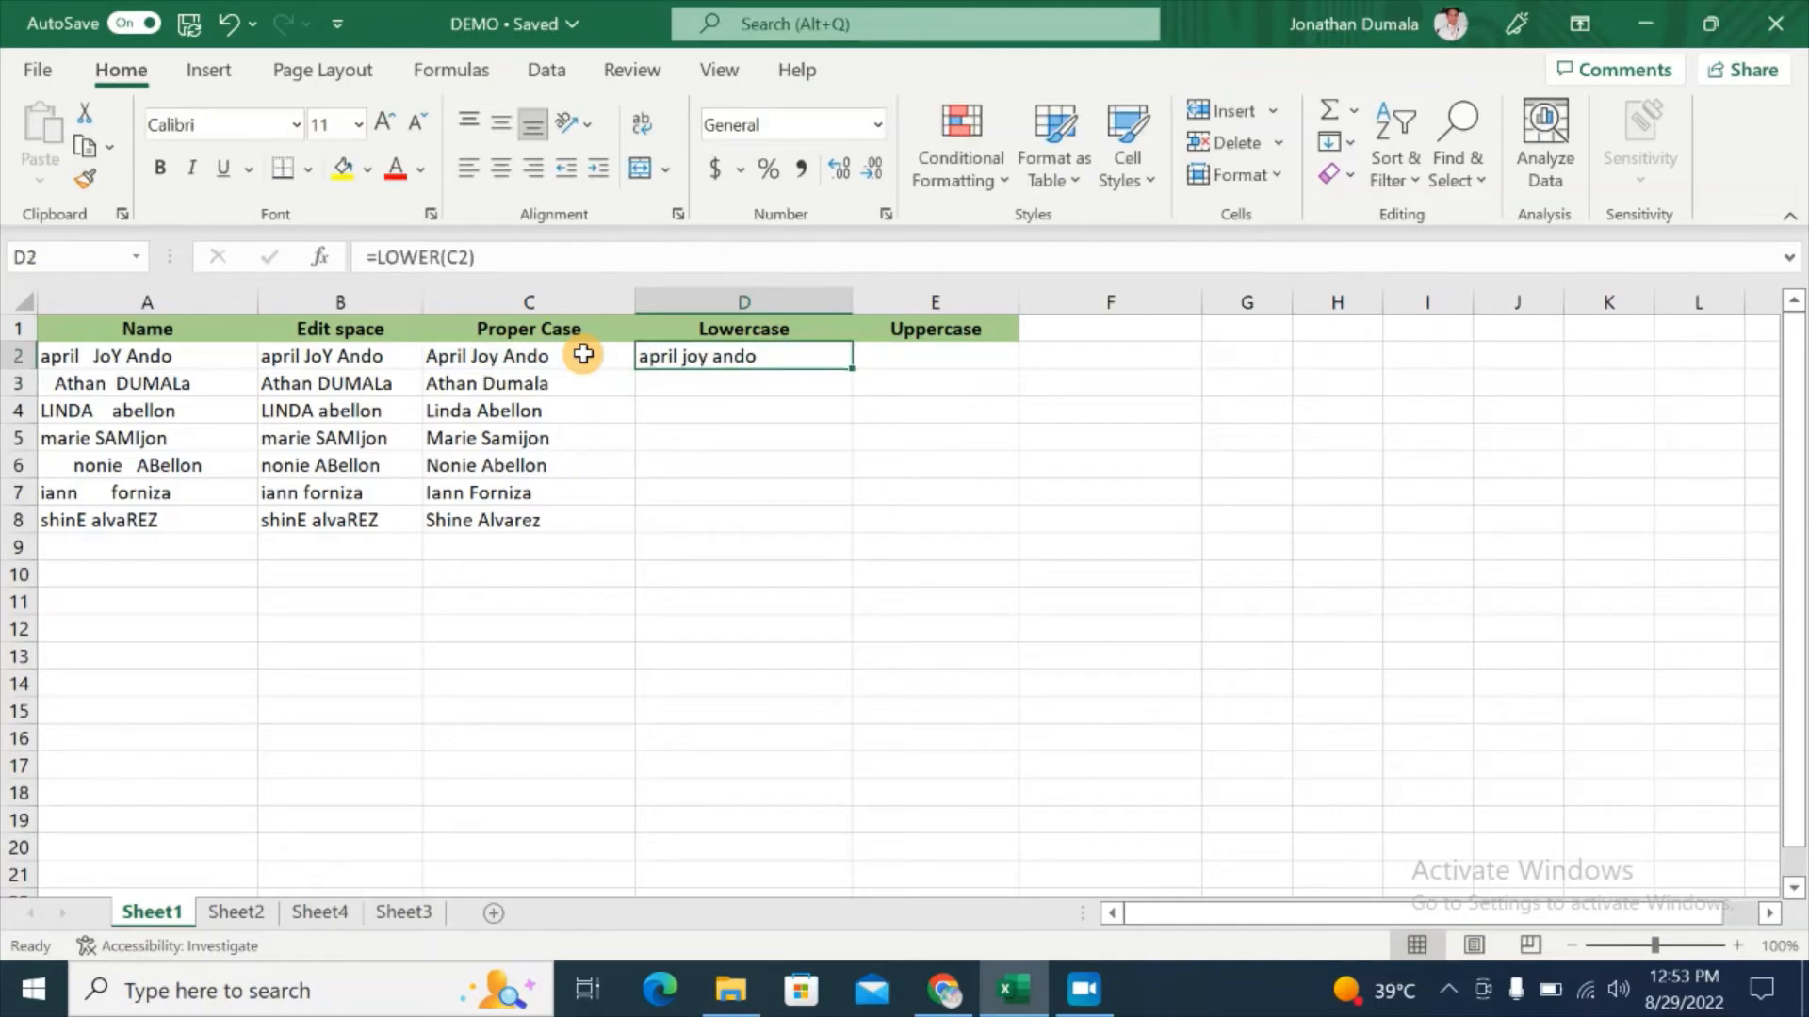
{"action": "double_click", "coordinate": [853, 370]}
{"action": "left_click", "coordinate": [988, 360]}
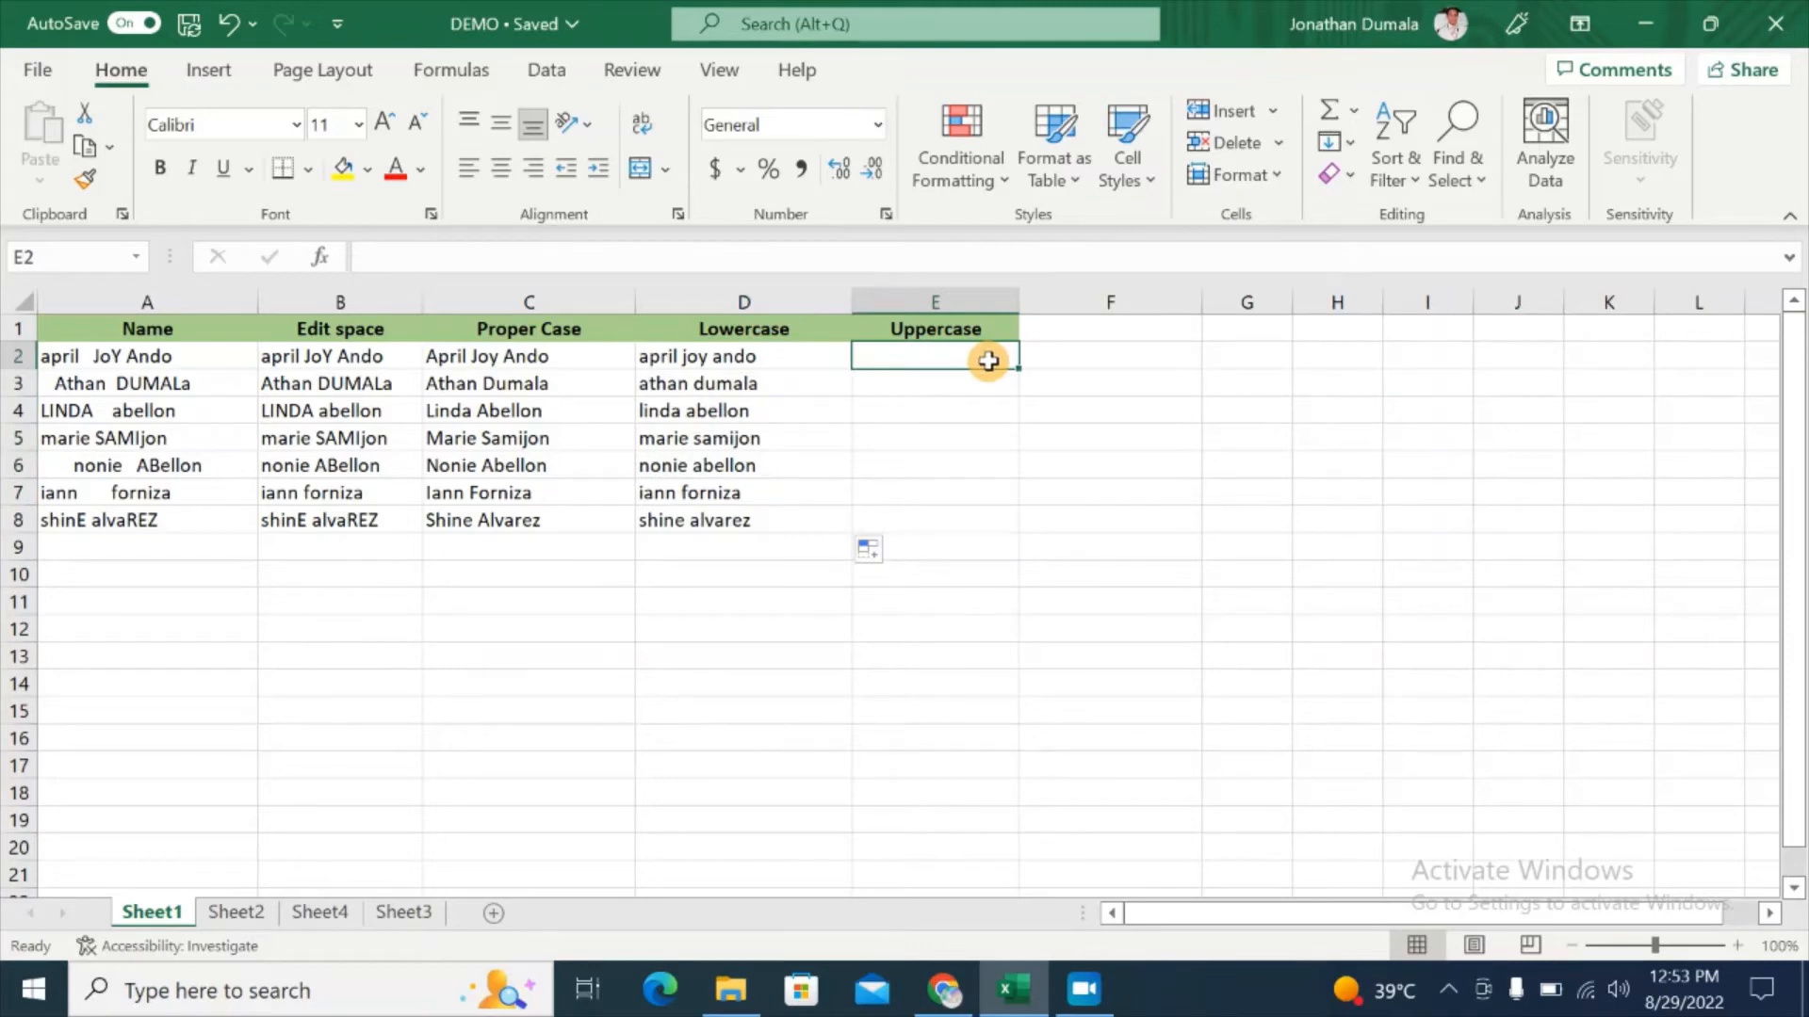
Step: Enter =UPPER(D2) in E2 and drag it down the Uppercase column
{"action": "type", "text": "="}
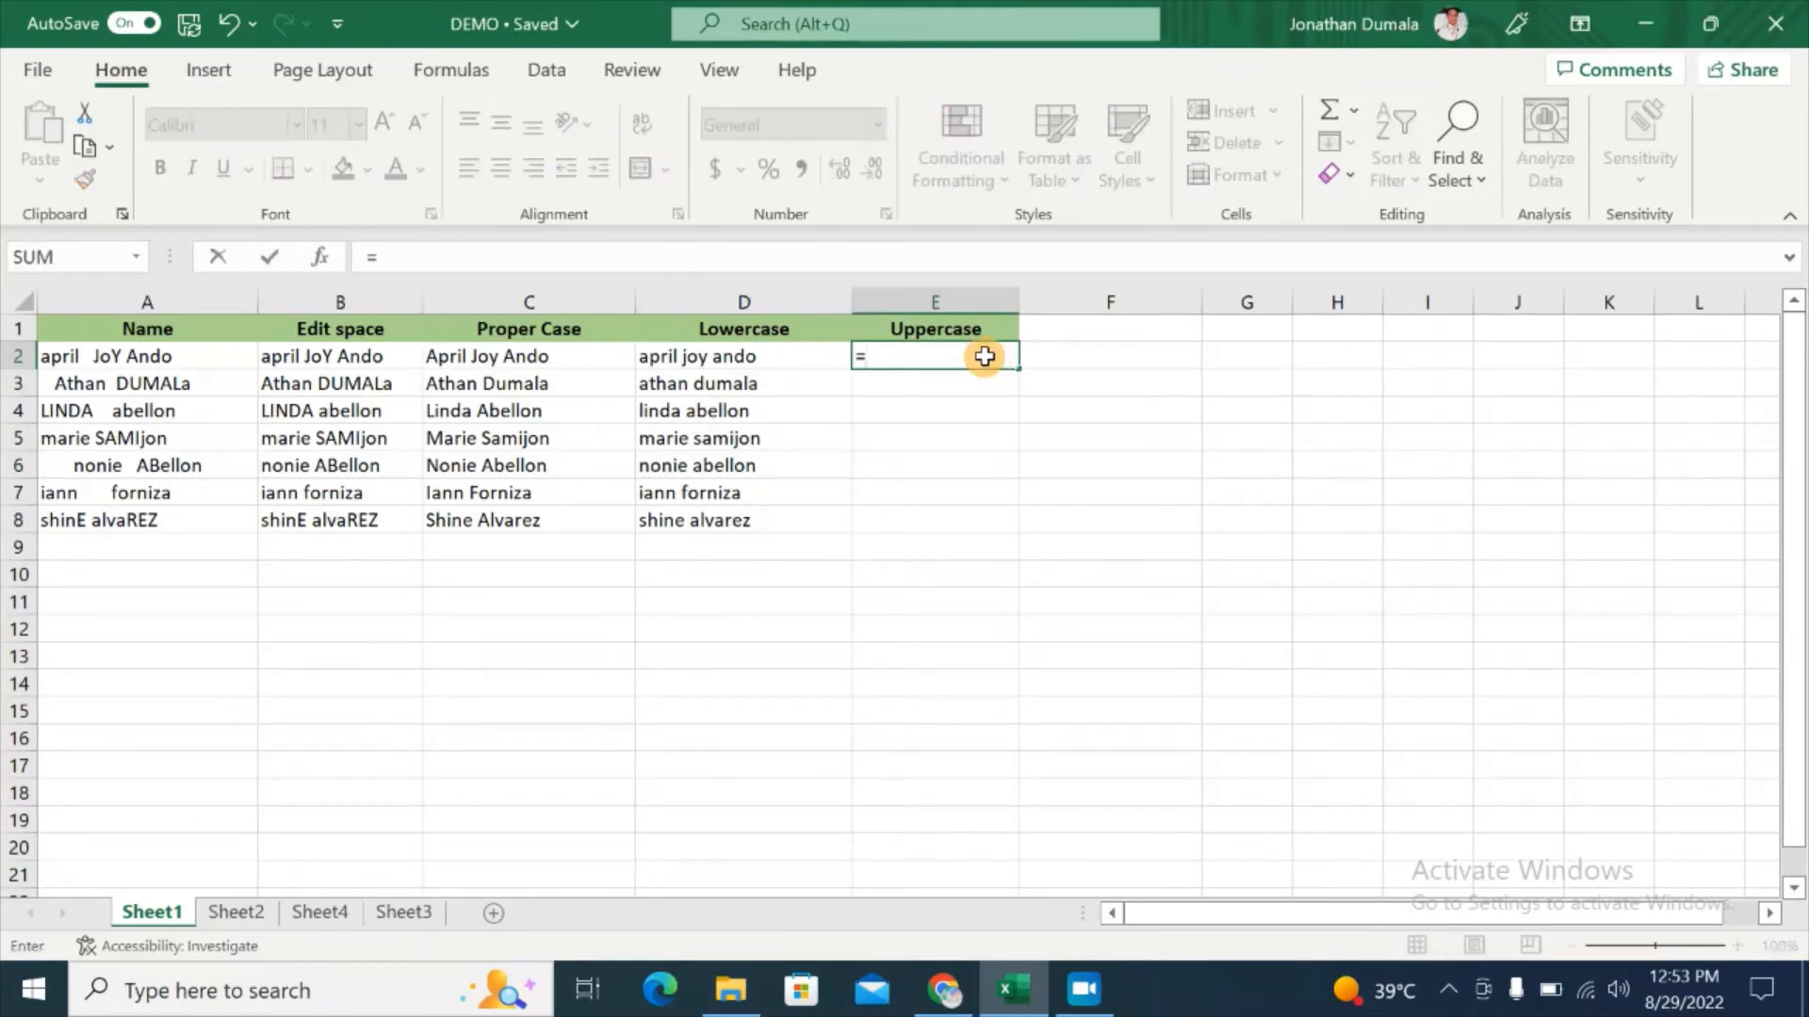
{"action": "type", "text": "UPP"}
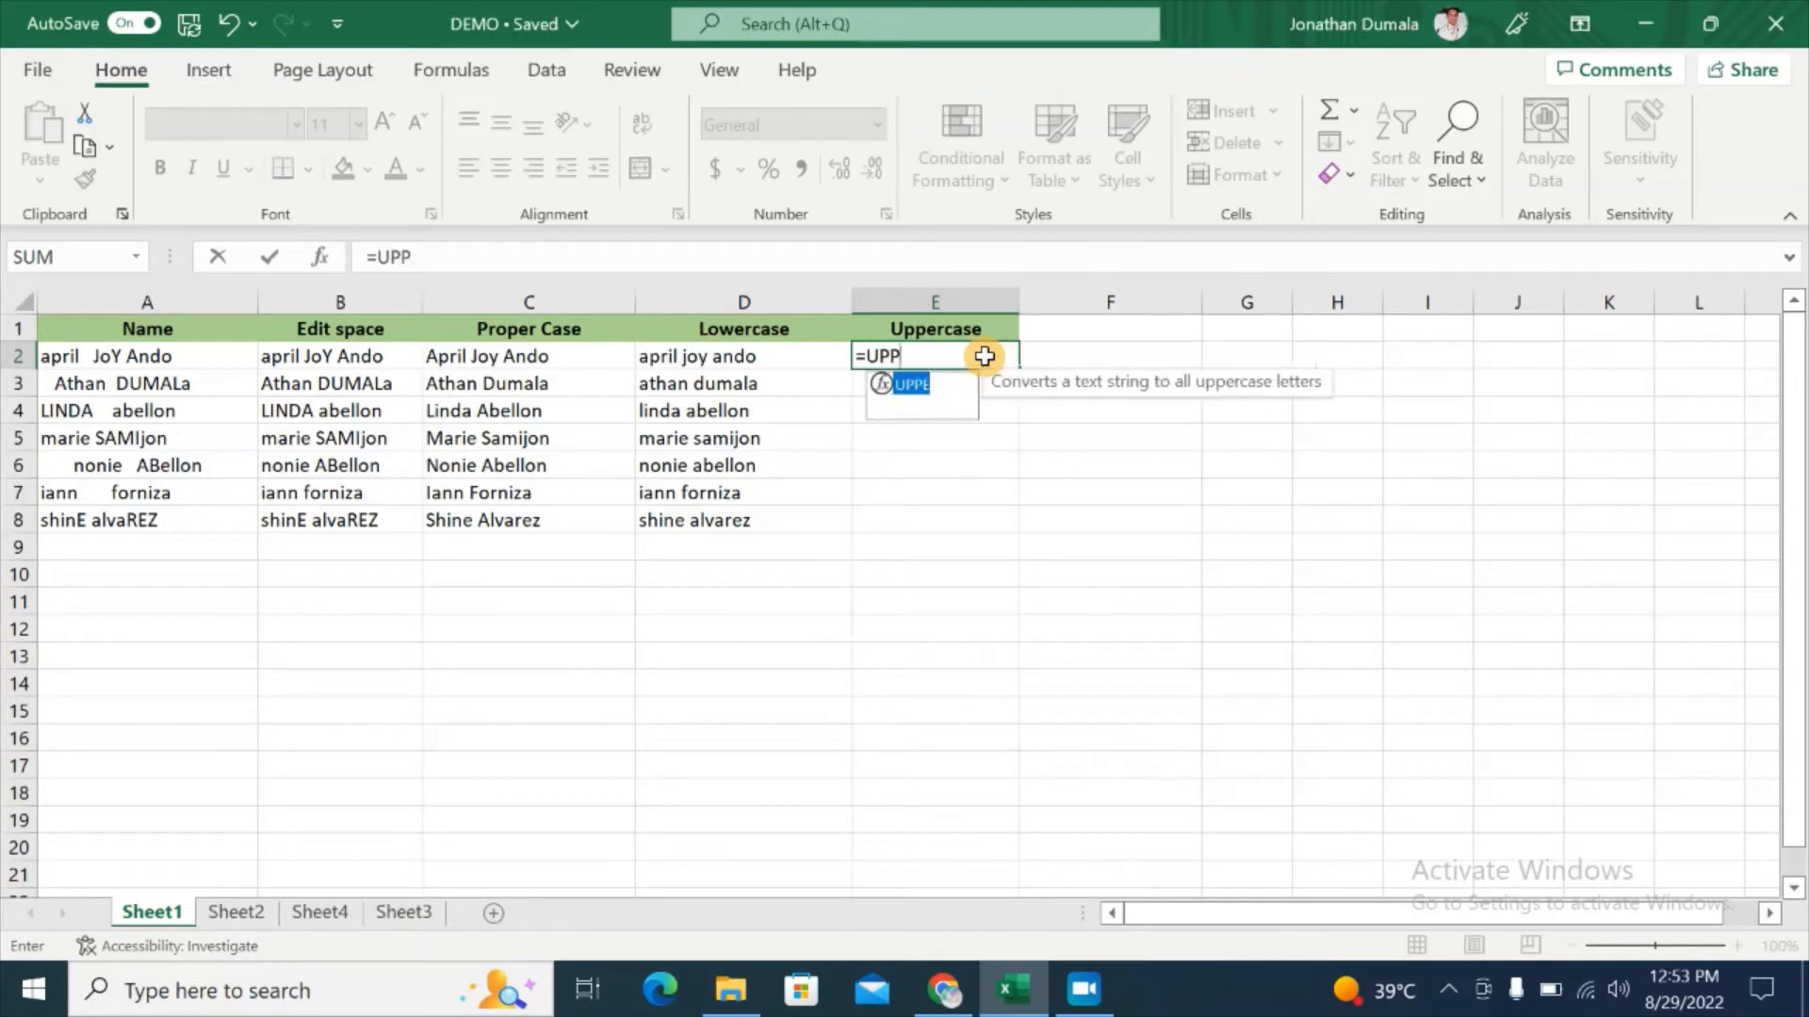
{"action": "type", "text": "ER)"}
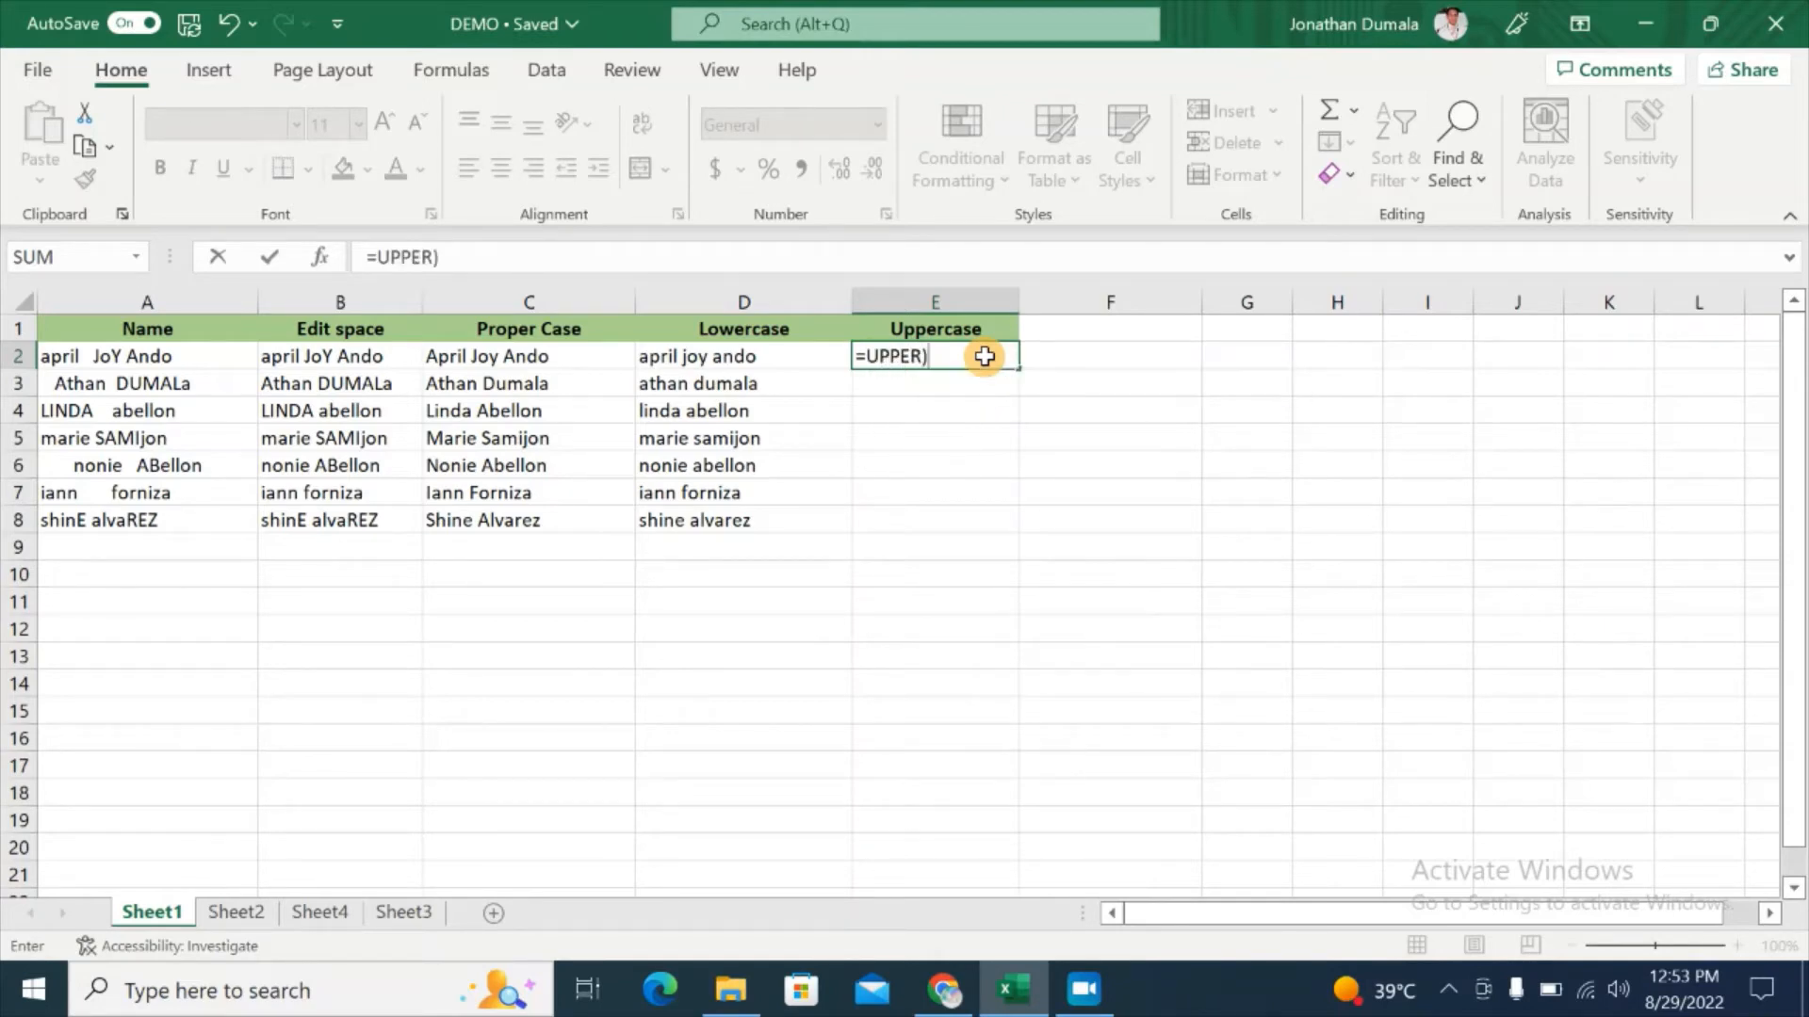
{"action": "key", "text": "BackSpace"}
{"action": "type", "text": "("}
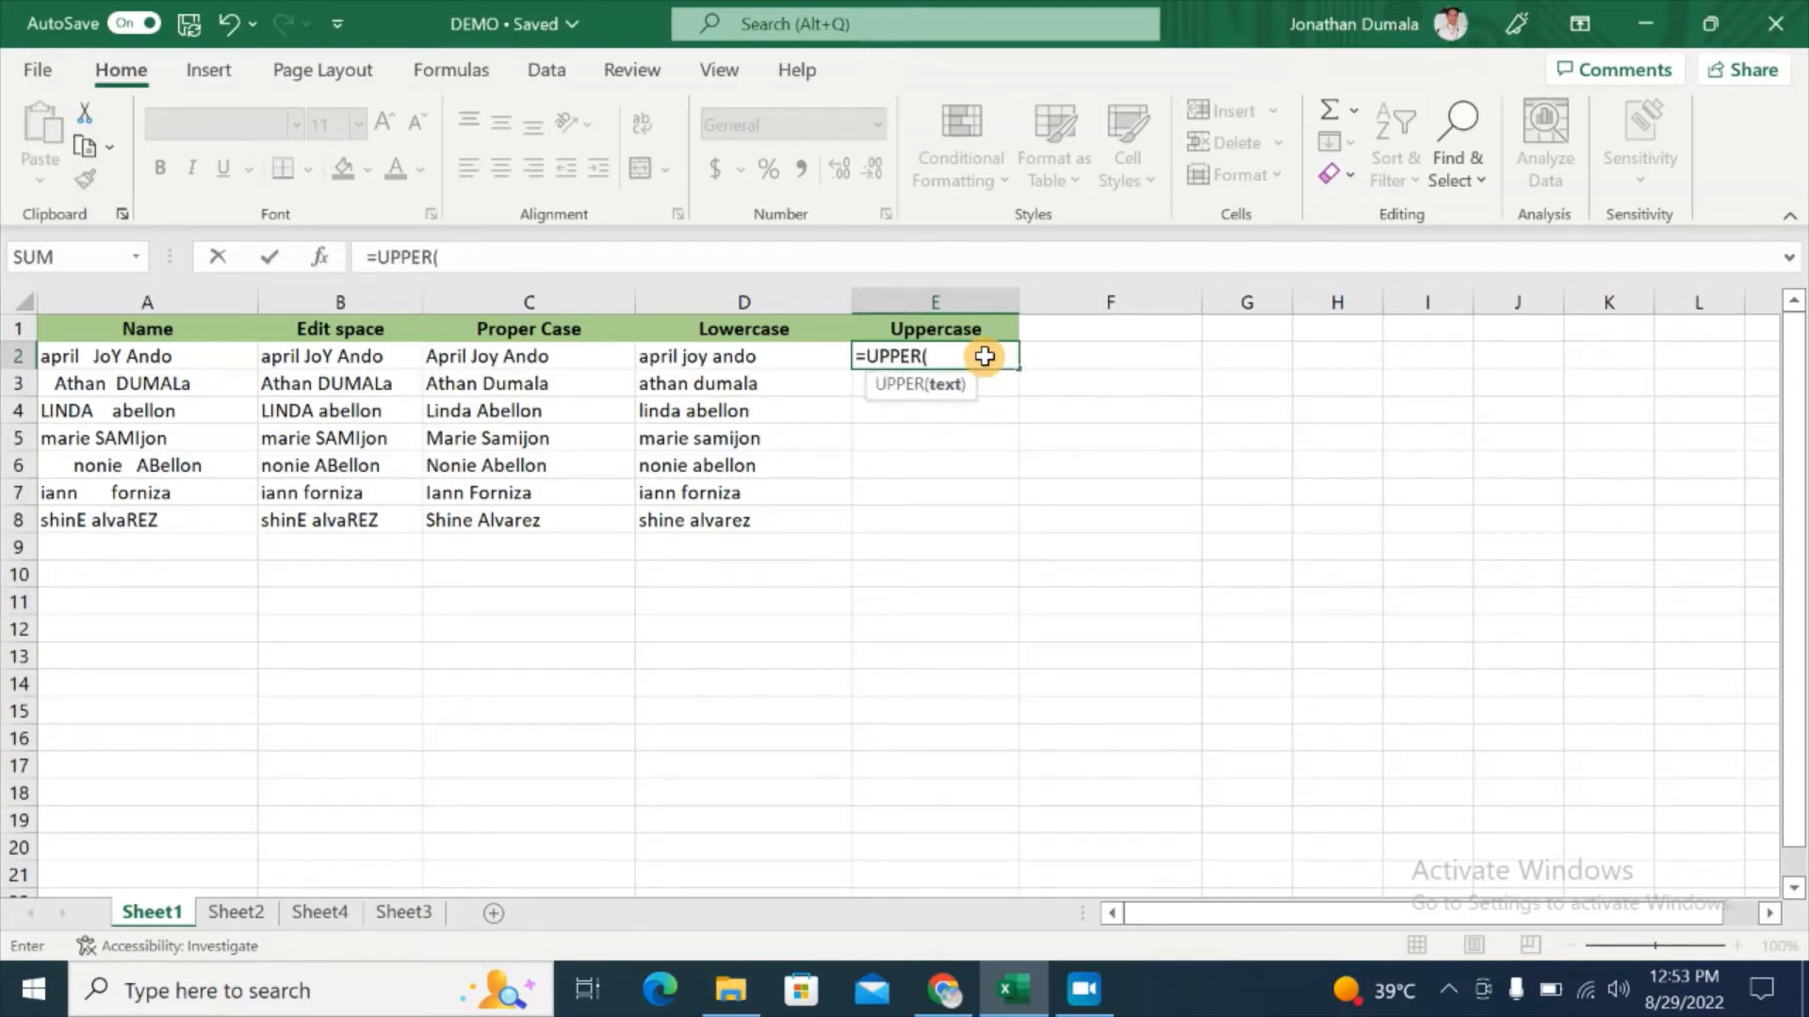
{"action": "left_click", "coordinate": [732, 358]}
{"action": "type", "text": ")"}
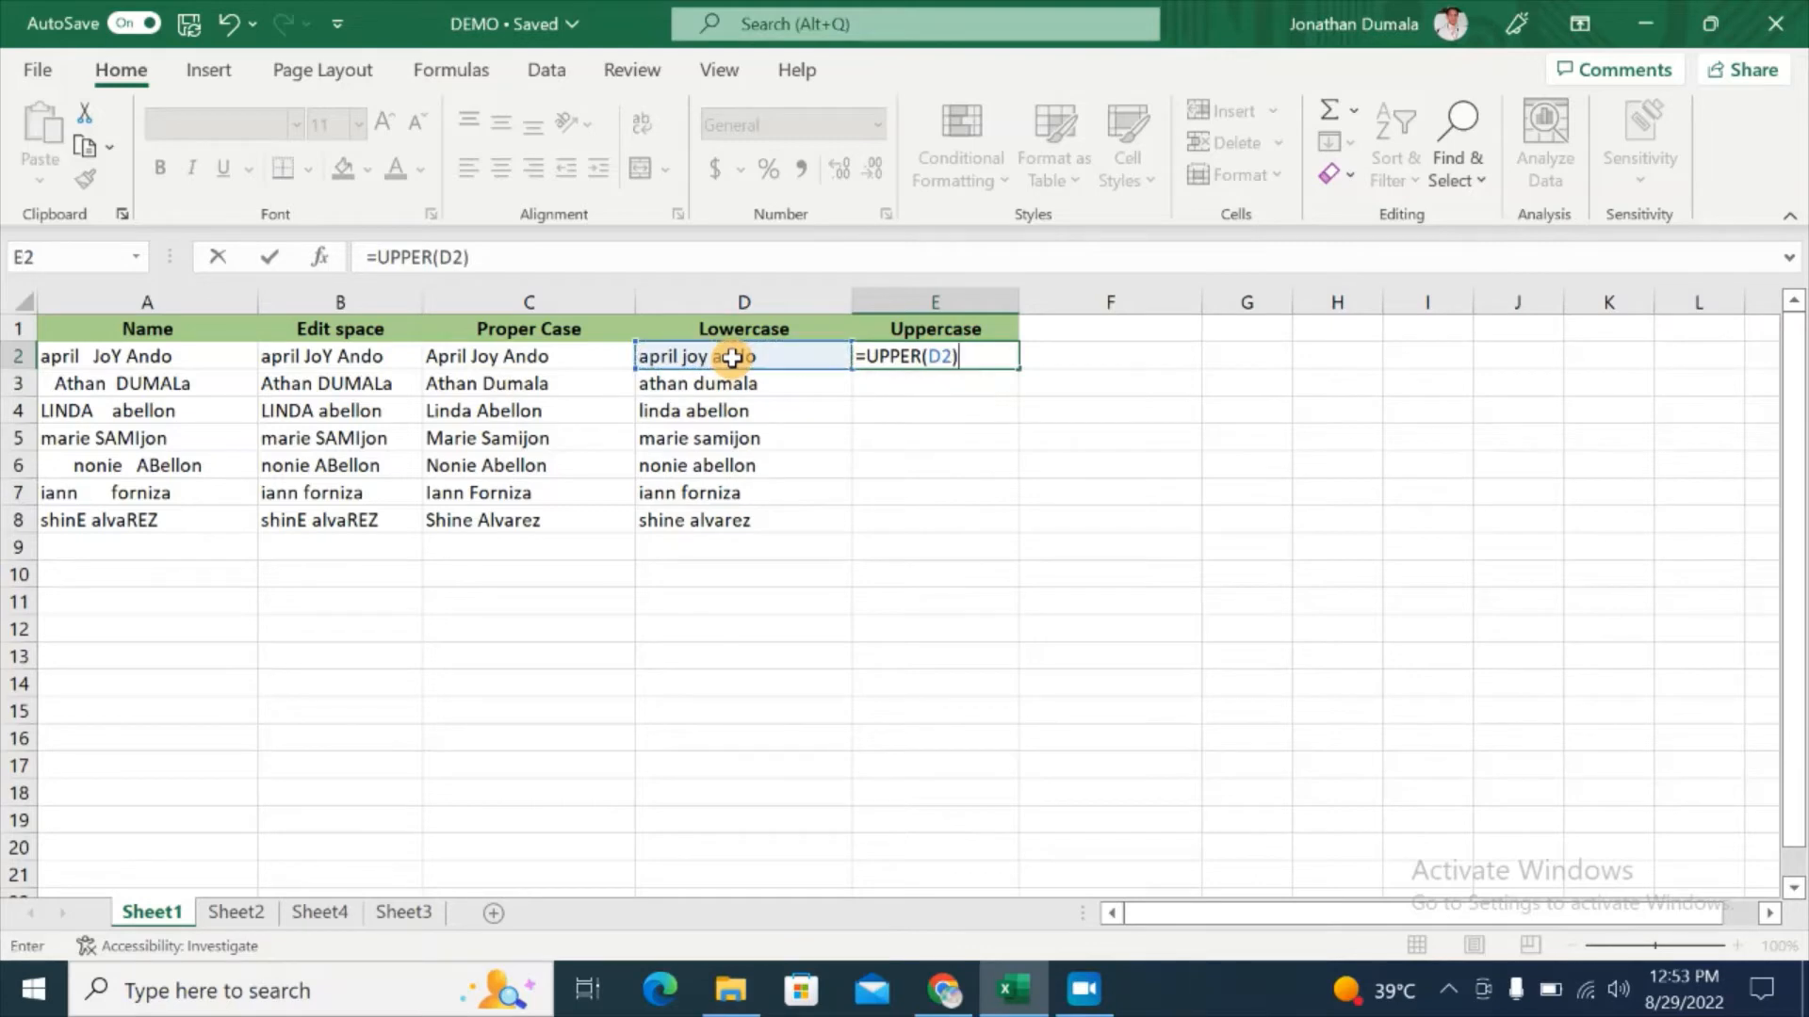
{"action": "key", "text": "Return"}
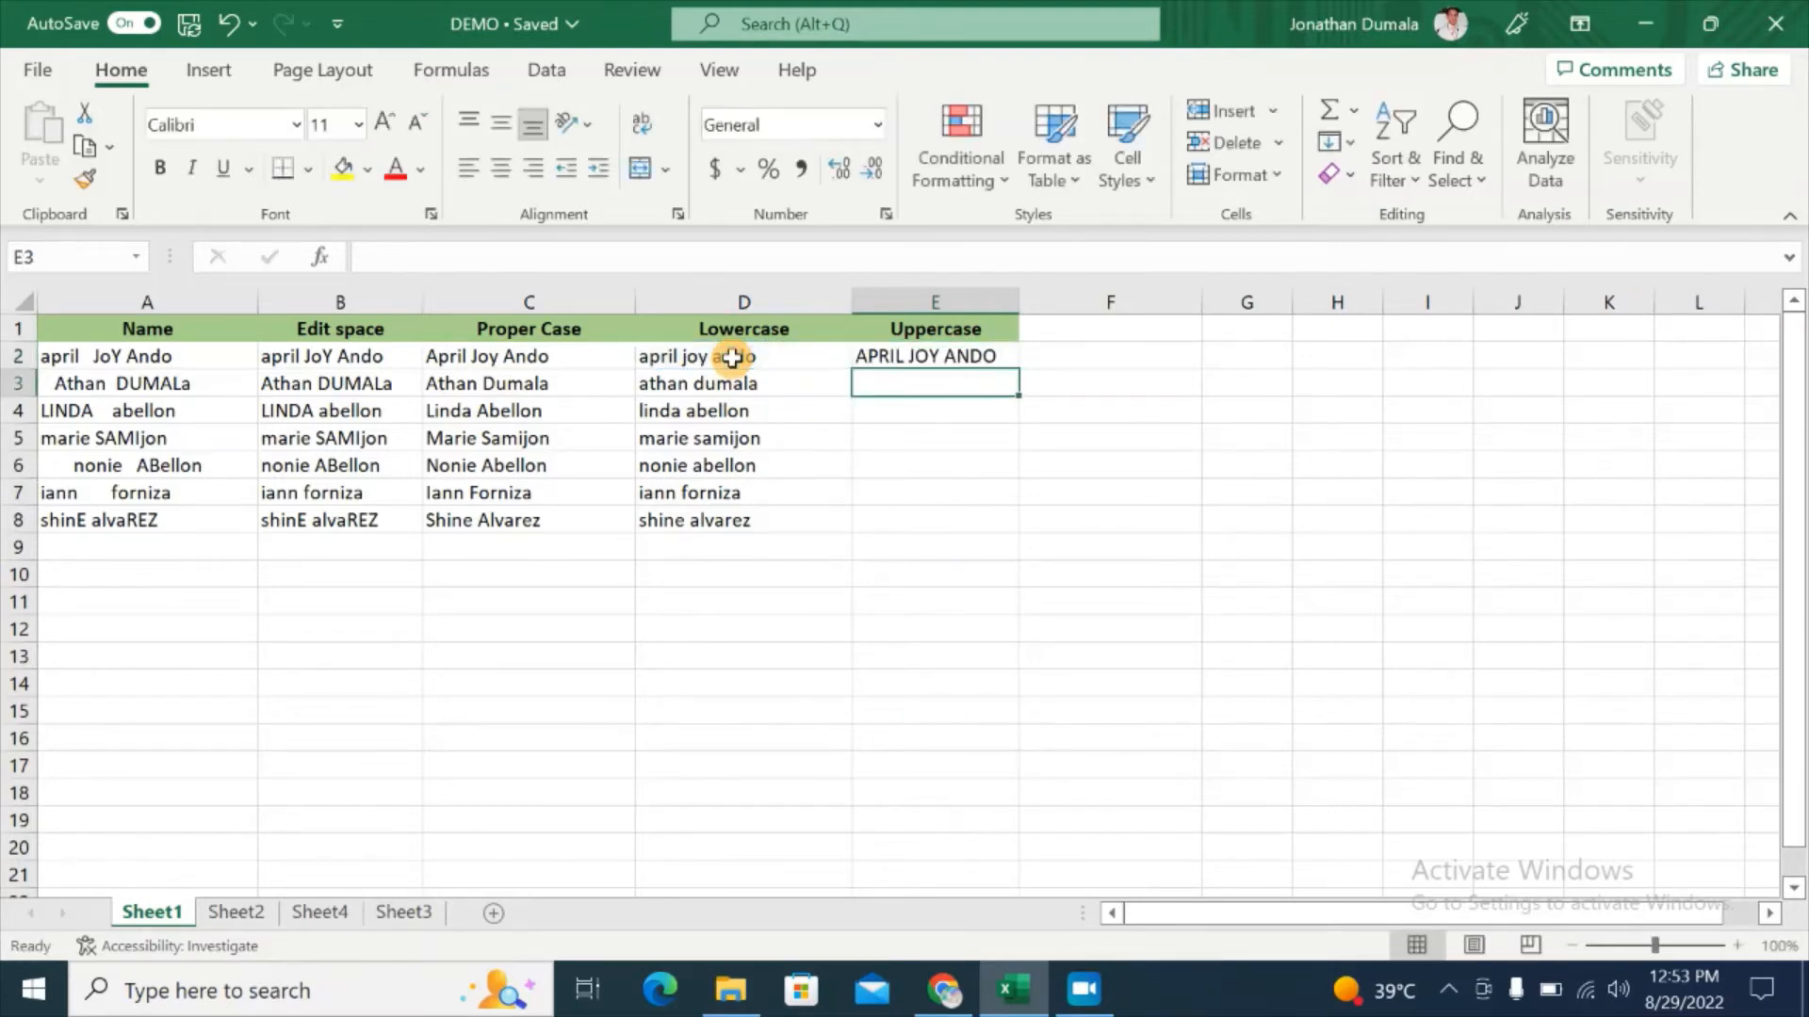
{"action": "left_click", "coordinate": [918, 355]}
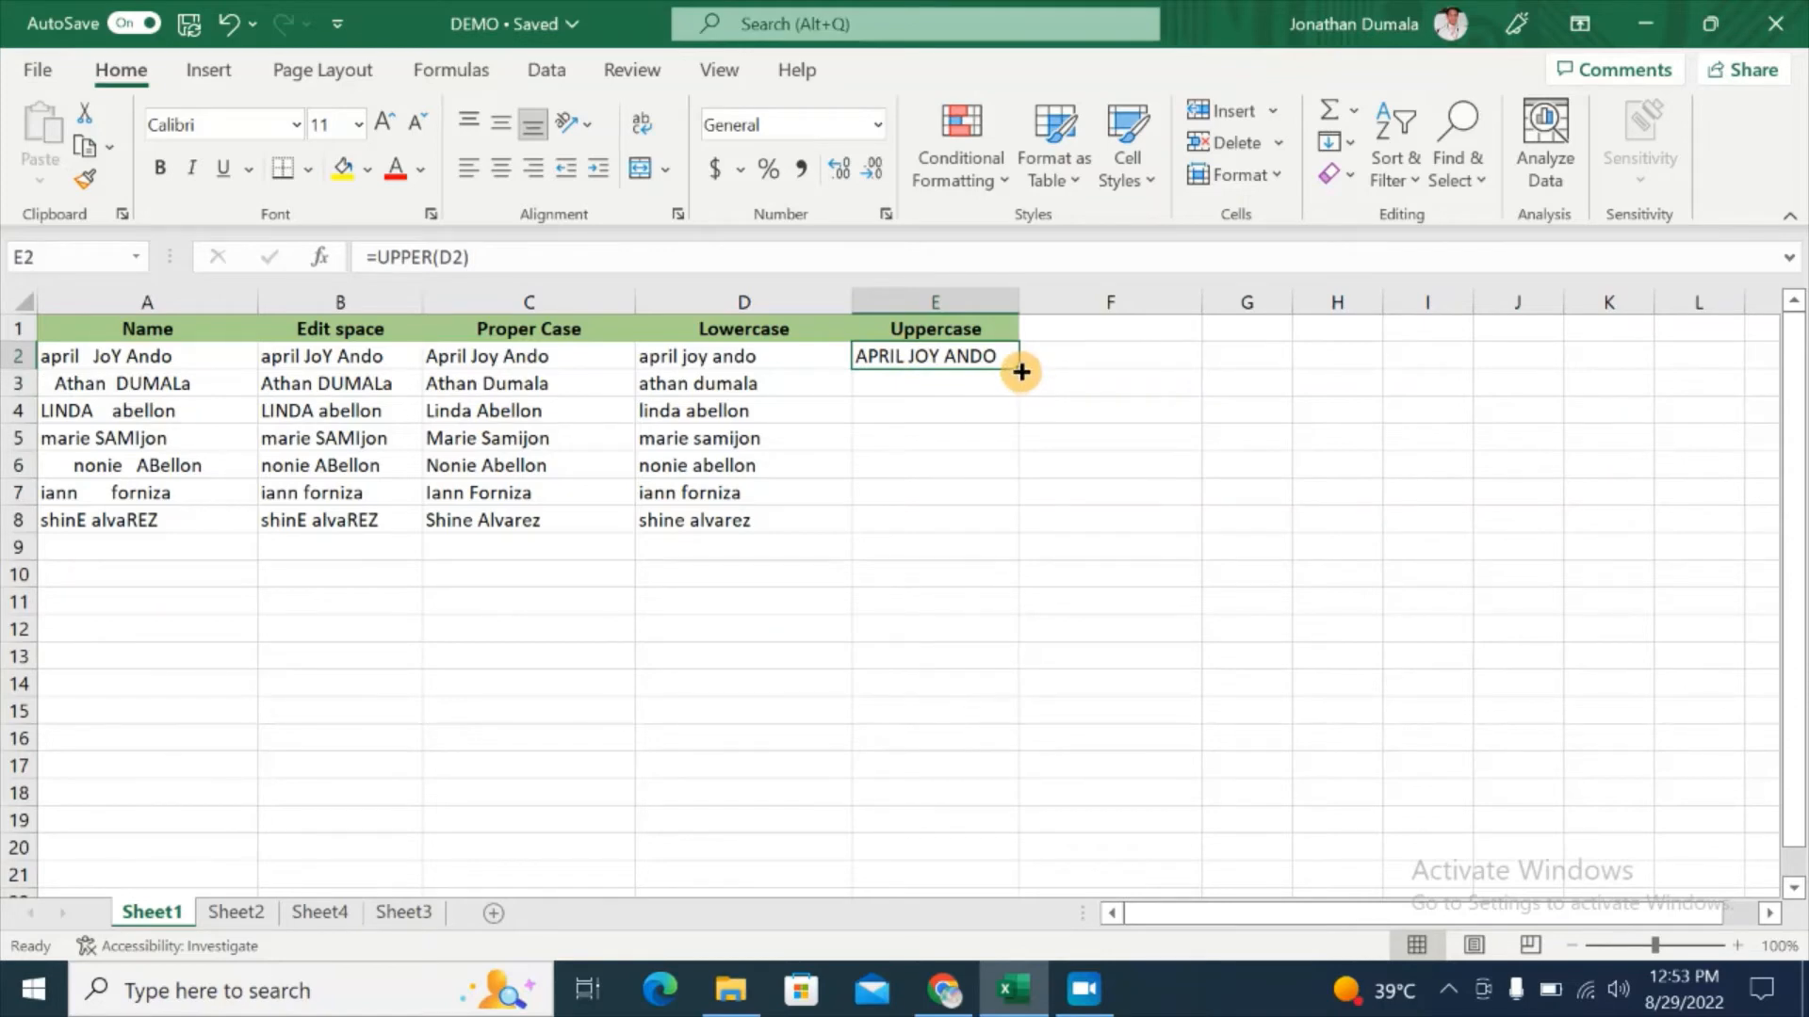
{"action": "left_click_drag", "start_coordinate": [1021, 374], "coordinate": [1009, 528]}
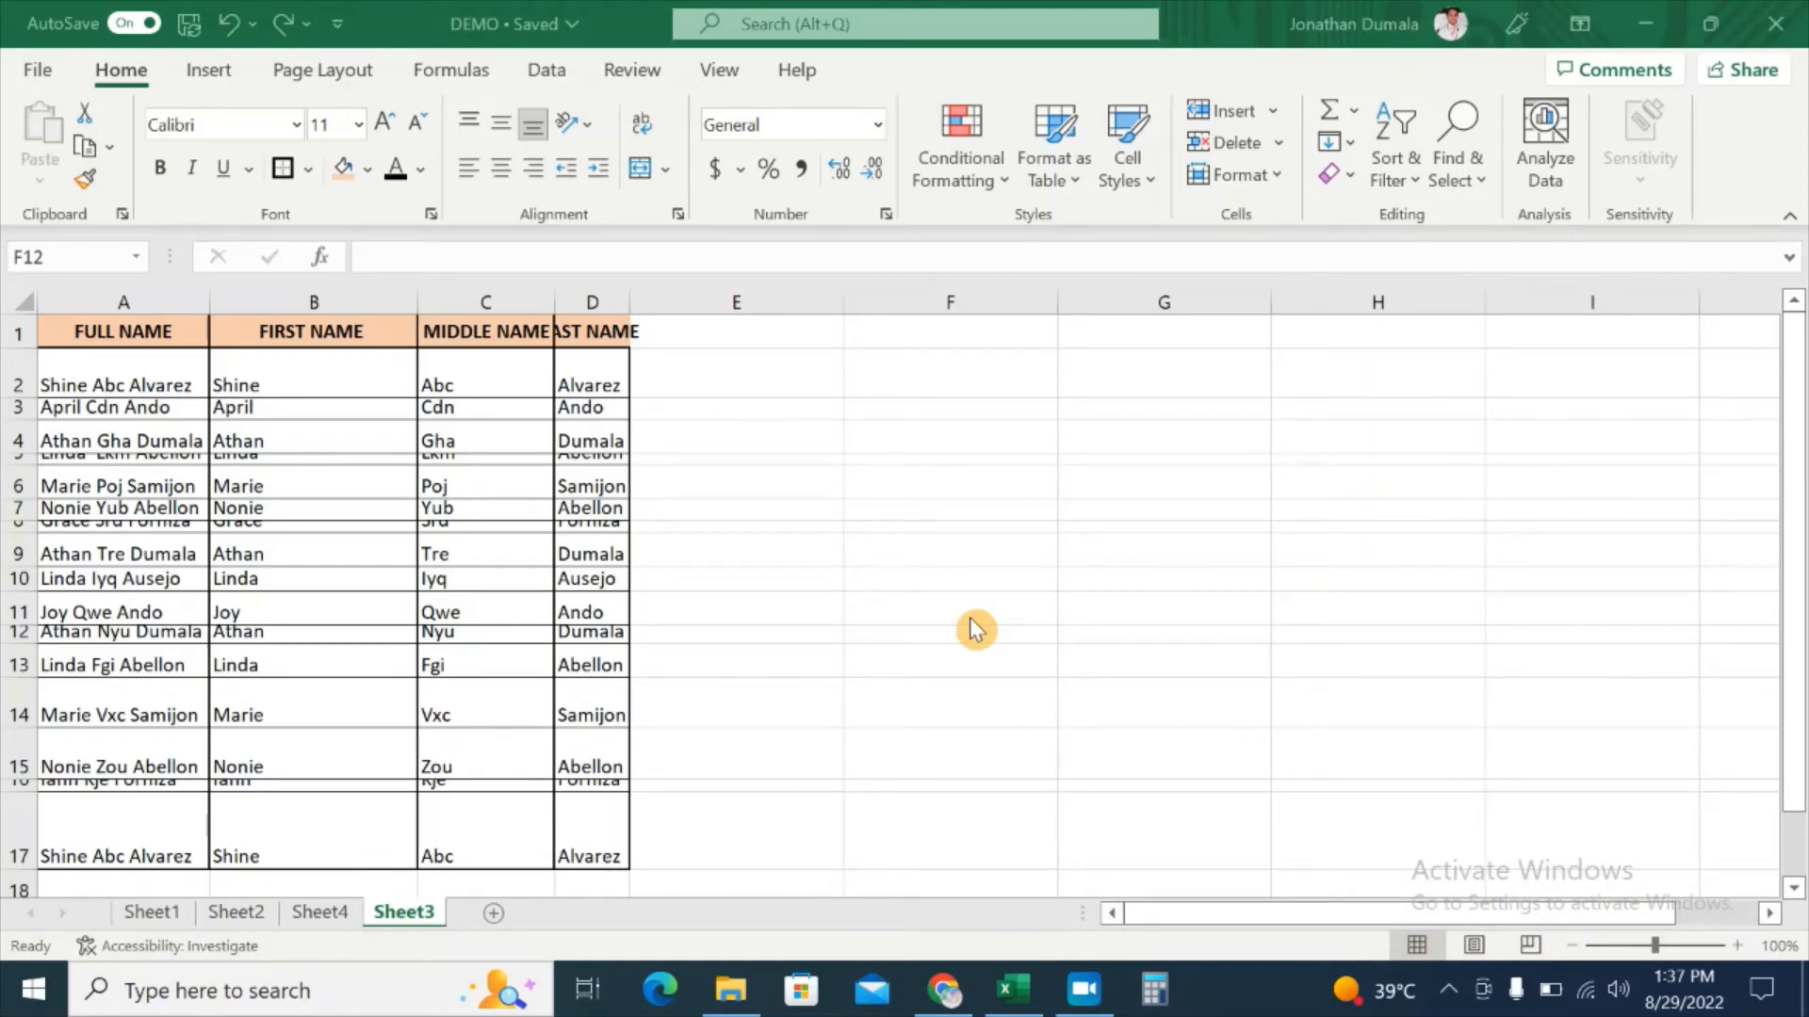
Step: Select the whole Sheet3 and AutoFit columns B–D and all row heights
{"action": "left_click", "coordinate": [26, 303]}
{"action": "left_click", "coordinate": [26, 303]}
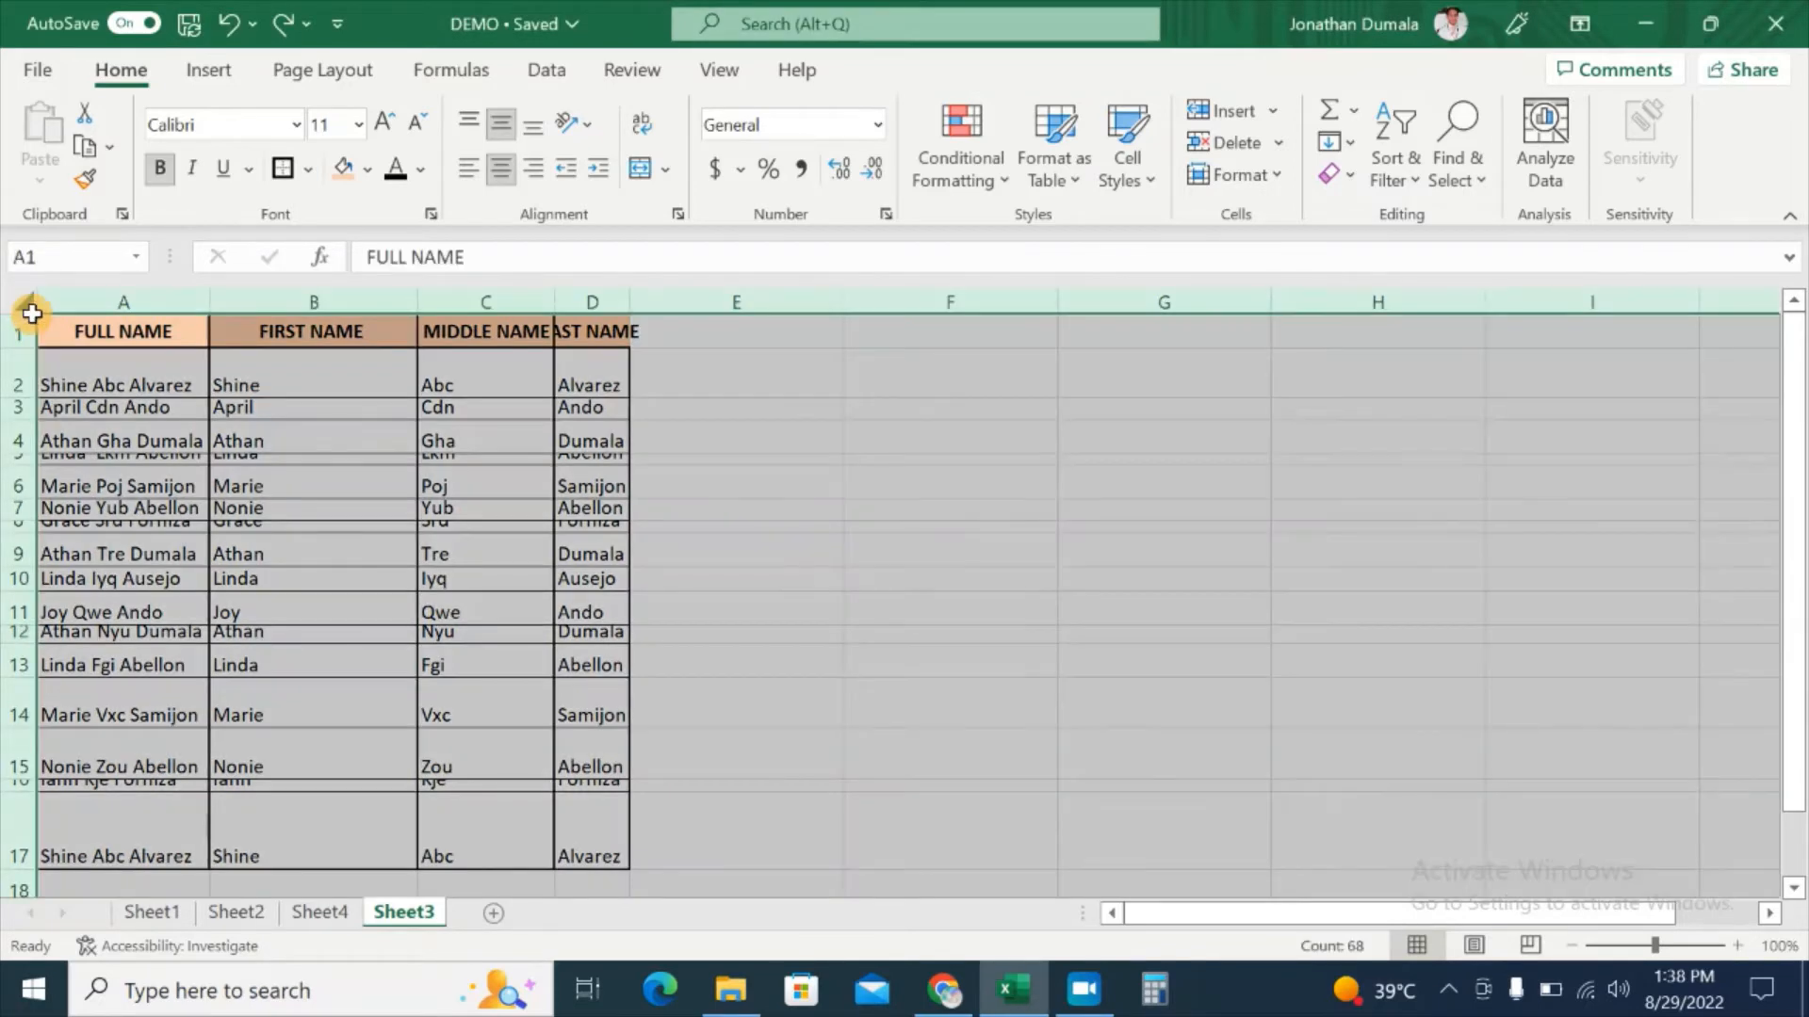
{"action": "left_click_drag", "start_coordinate": [209, 301], "coordinate": [208, 300]}
{"action": "double_click", "coordinate": [208, 301]}
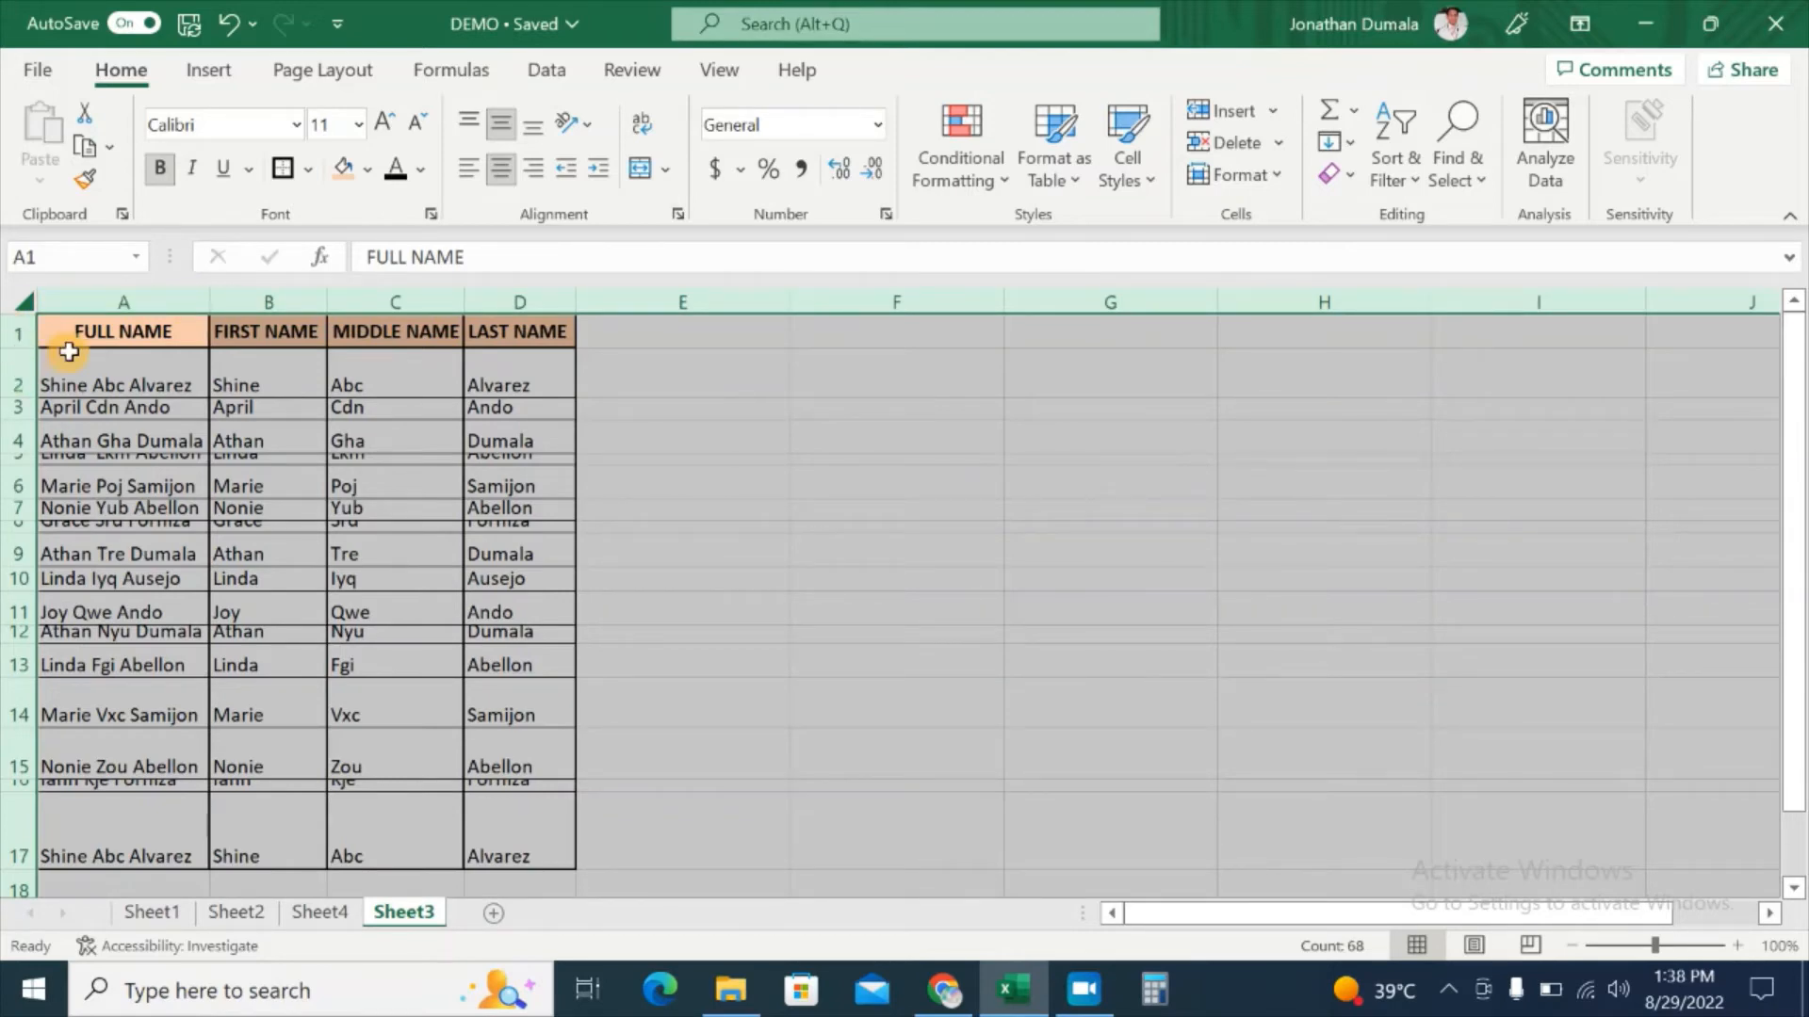
{"action": "double_click", "coordinate": [17, 347]}
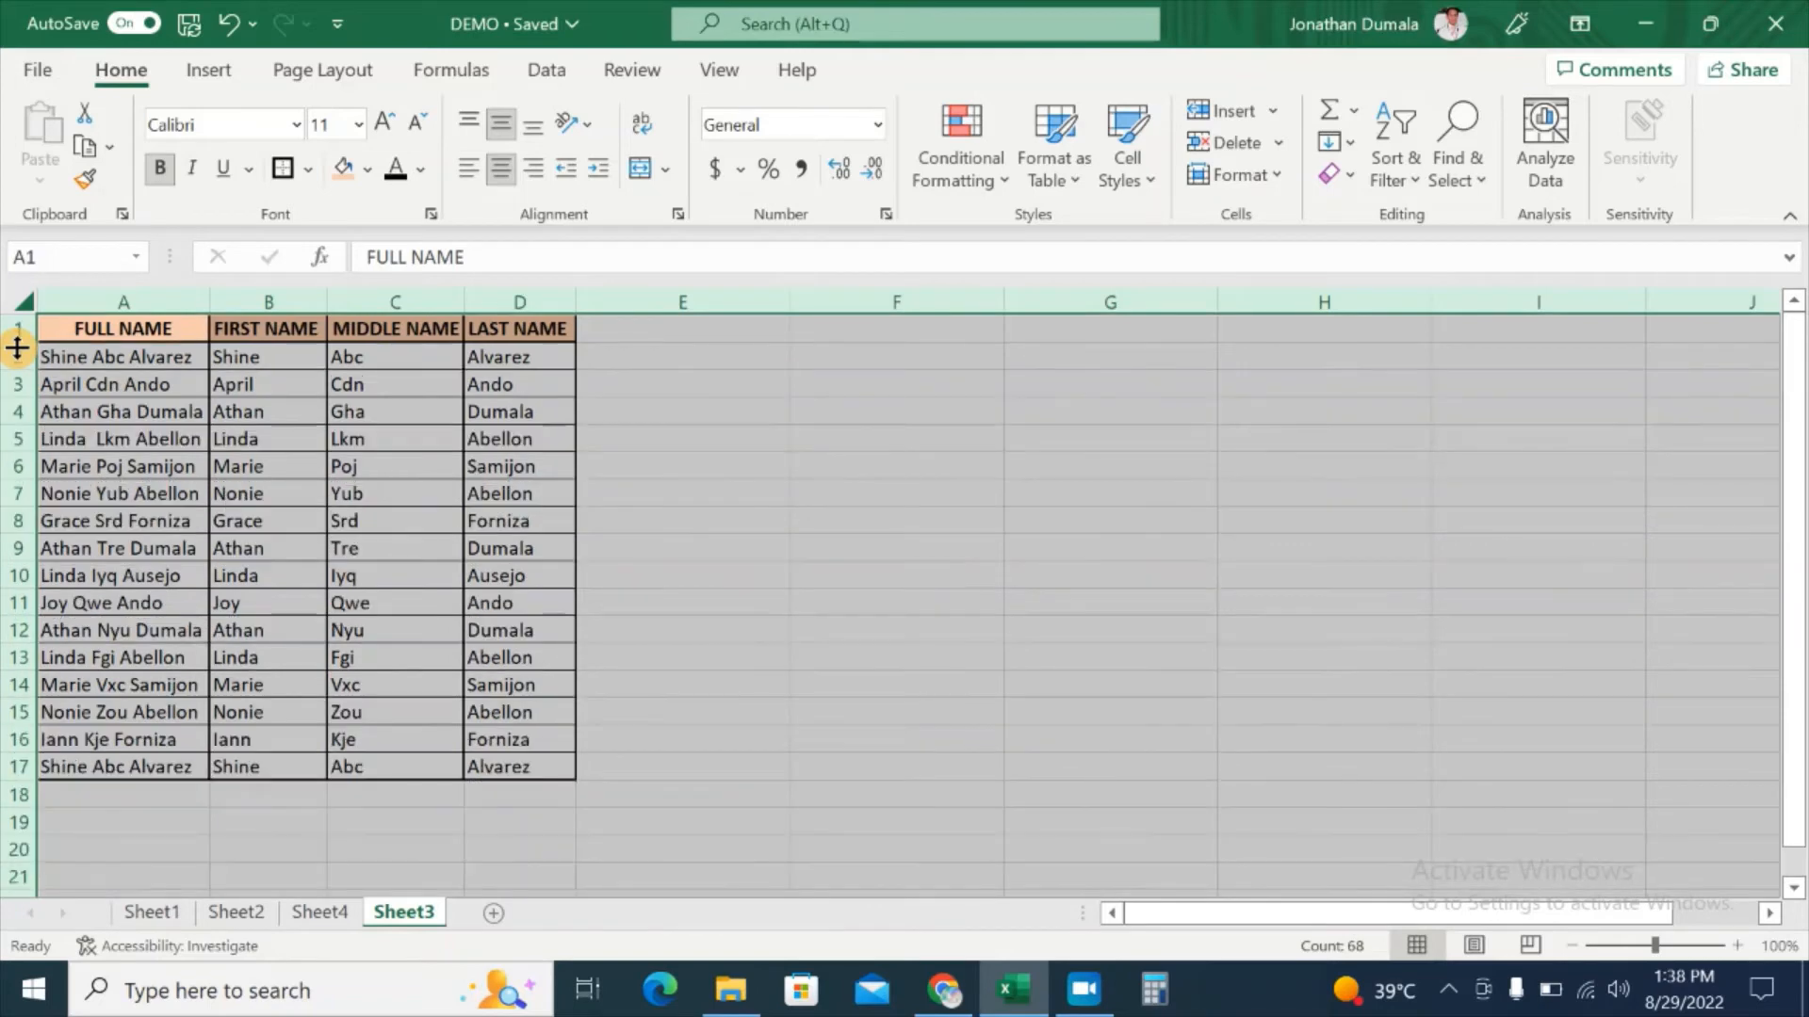
{"action": "left_click", "coordinate": [896, 601]}
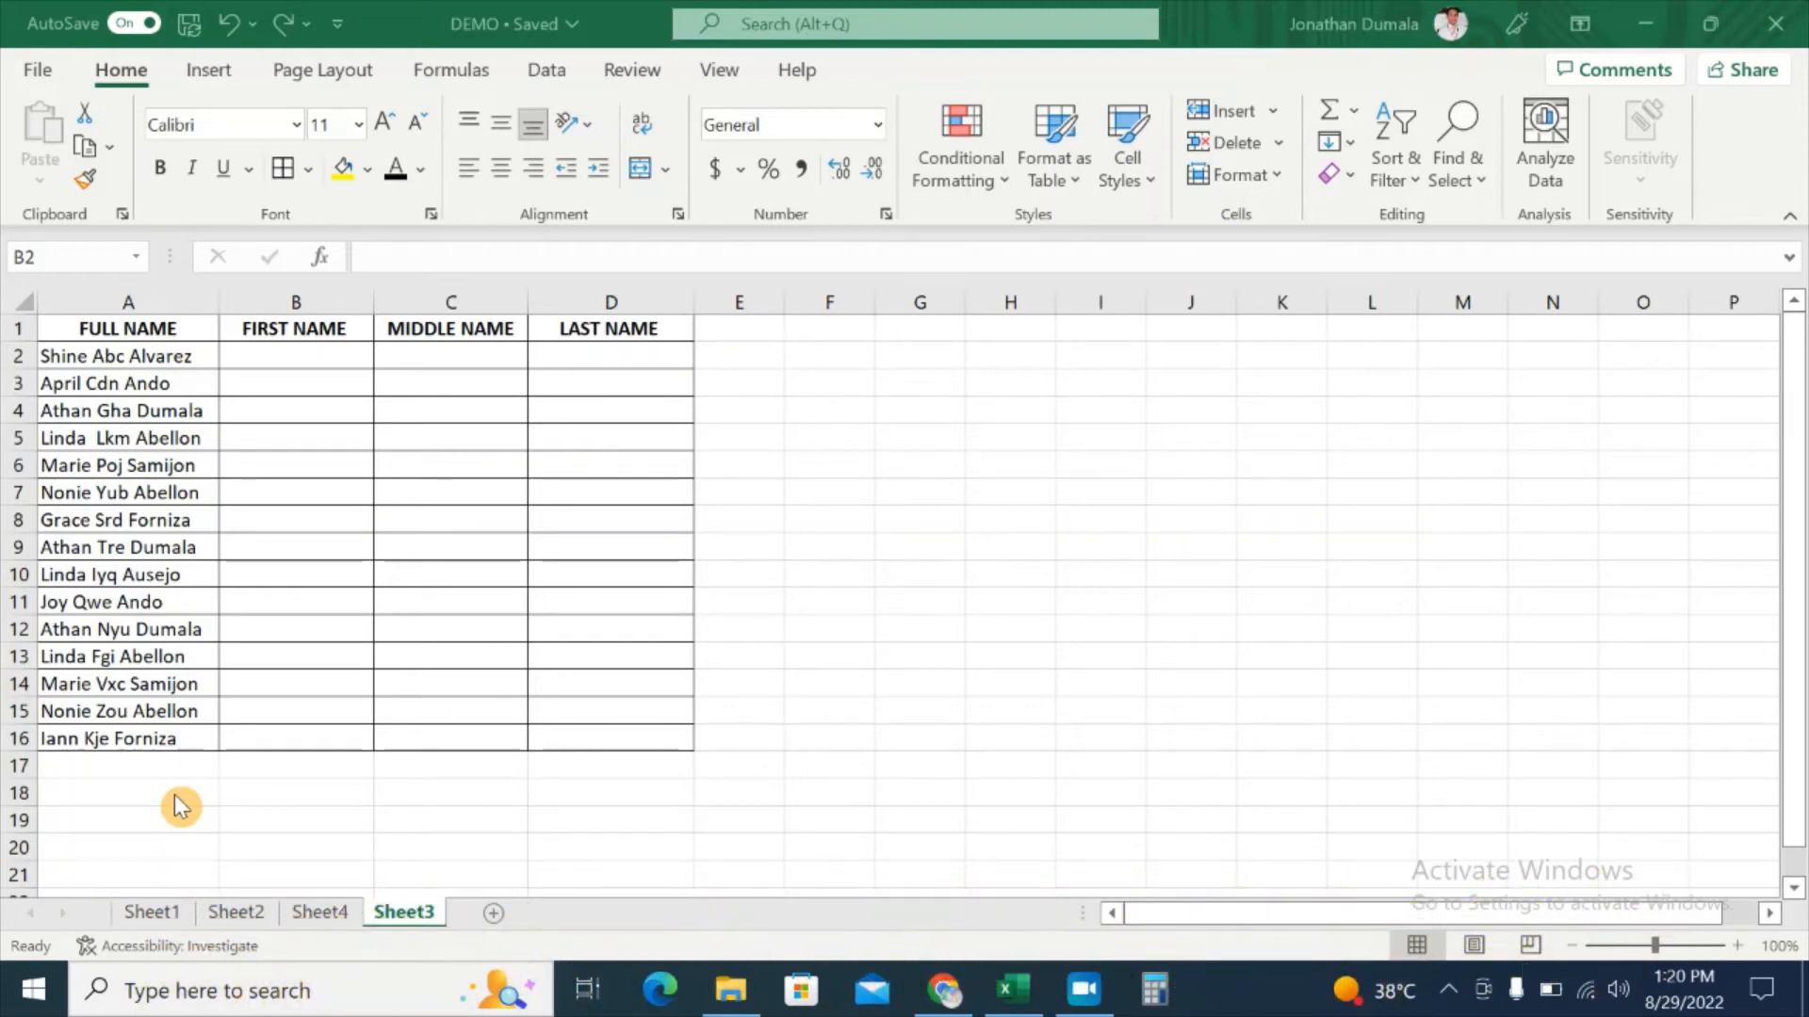
Step: Type 'Shine' in B2 and Flash Fill the first names down column B
{"action": "left_click", "coordinate": [293, 355]}
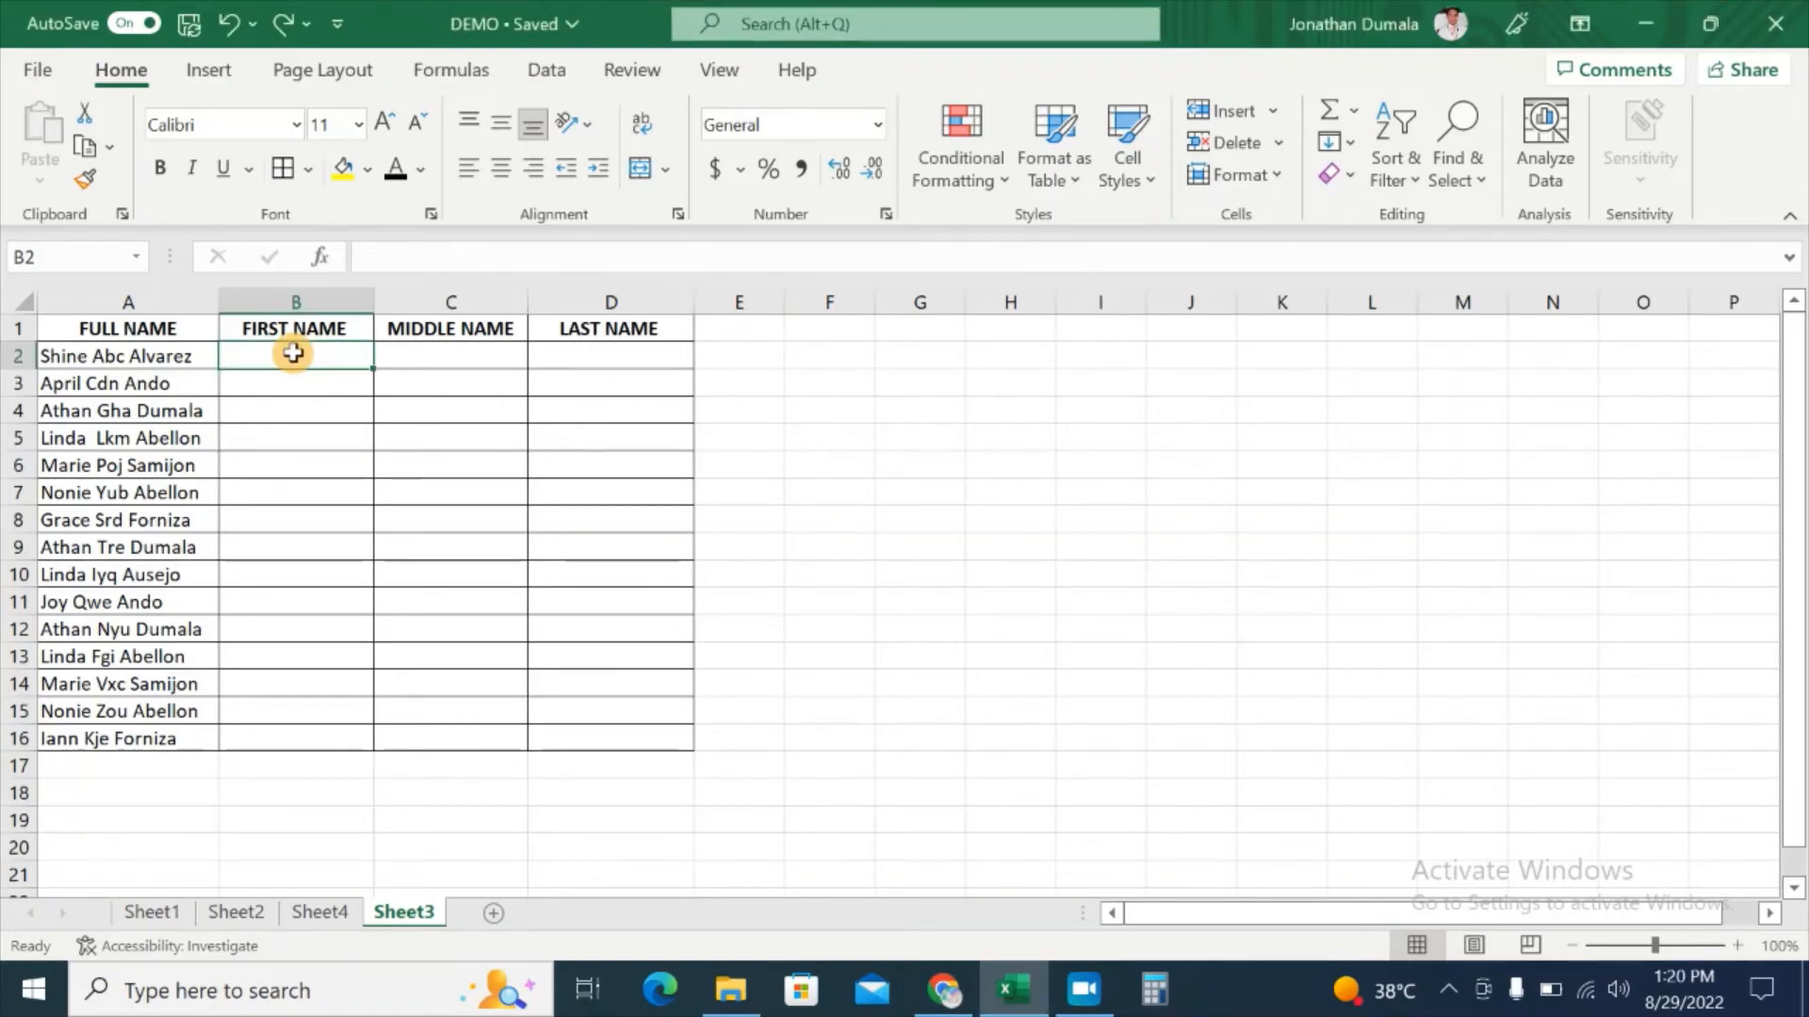
{"action": "type", "text": "Shine"}
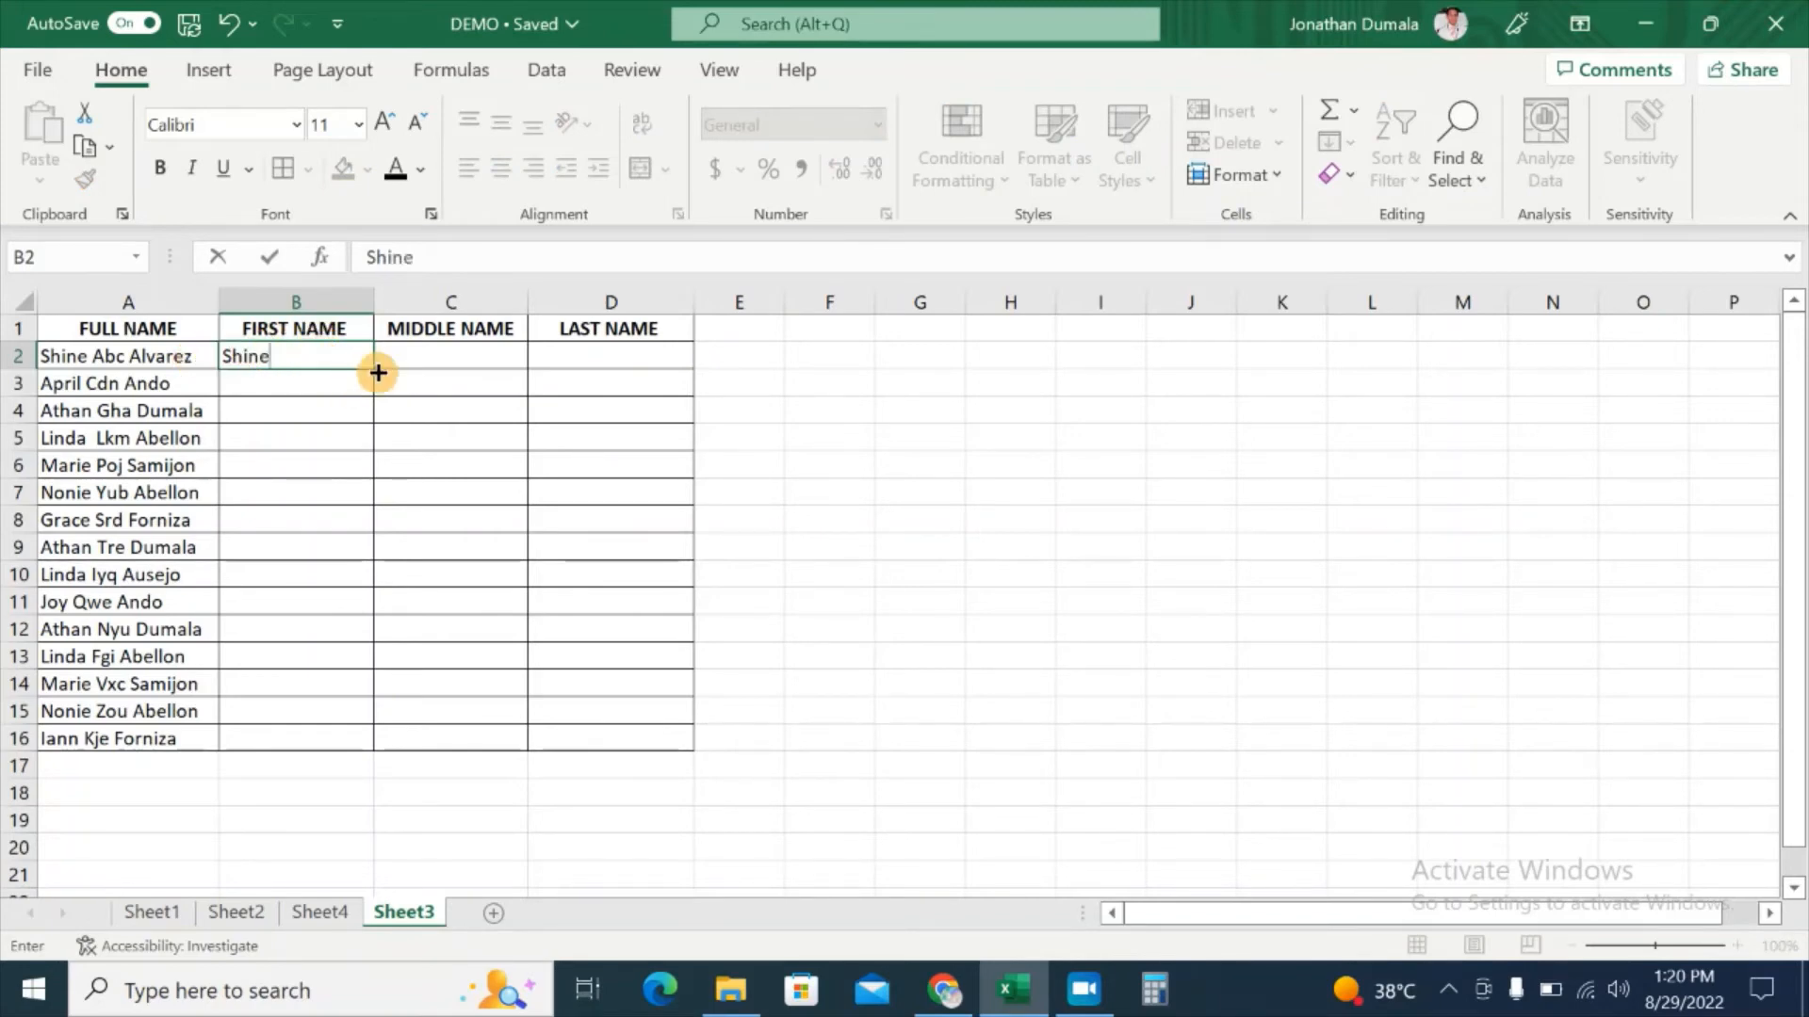
{"action": "key", "text": "ctrl+Return"}
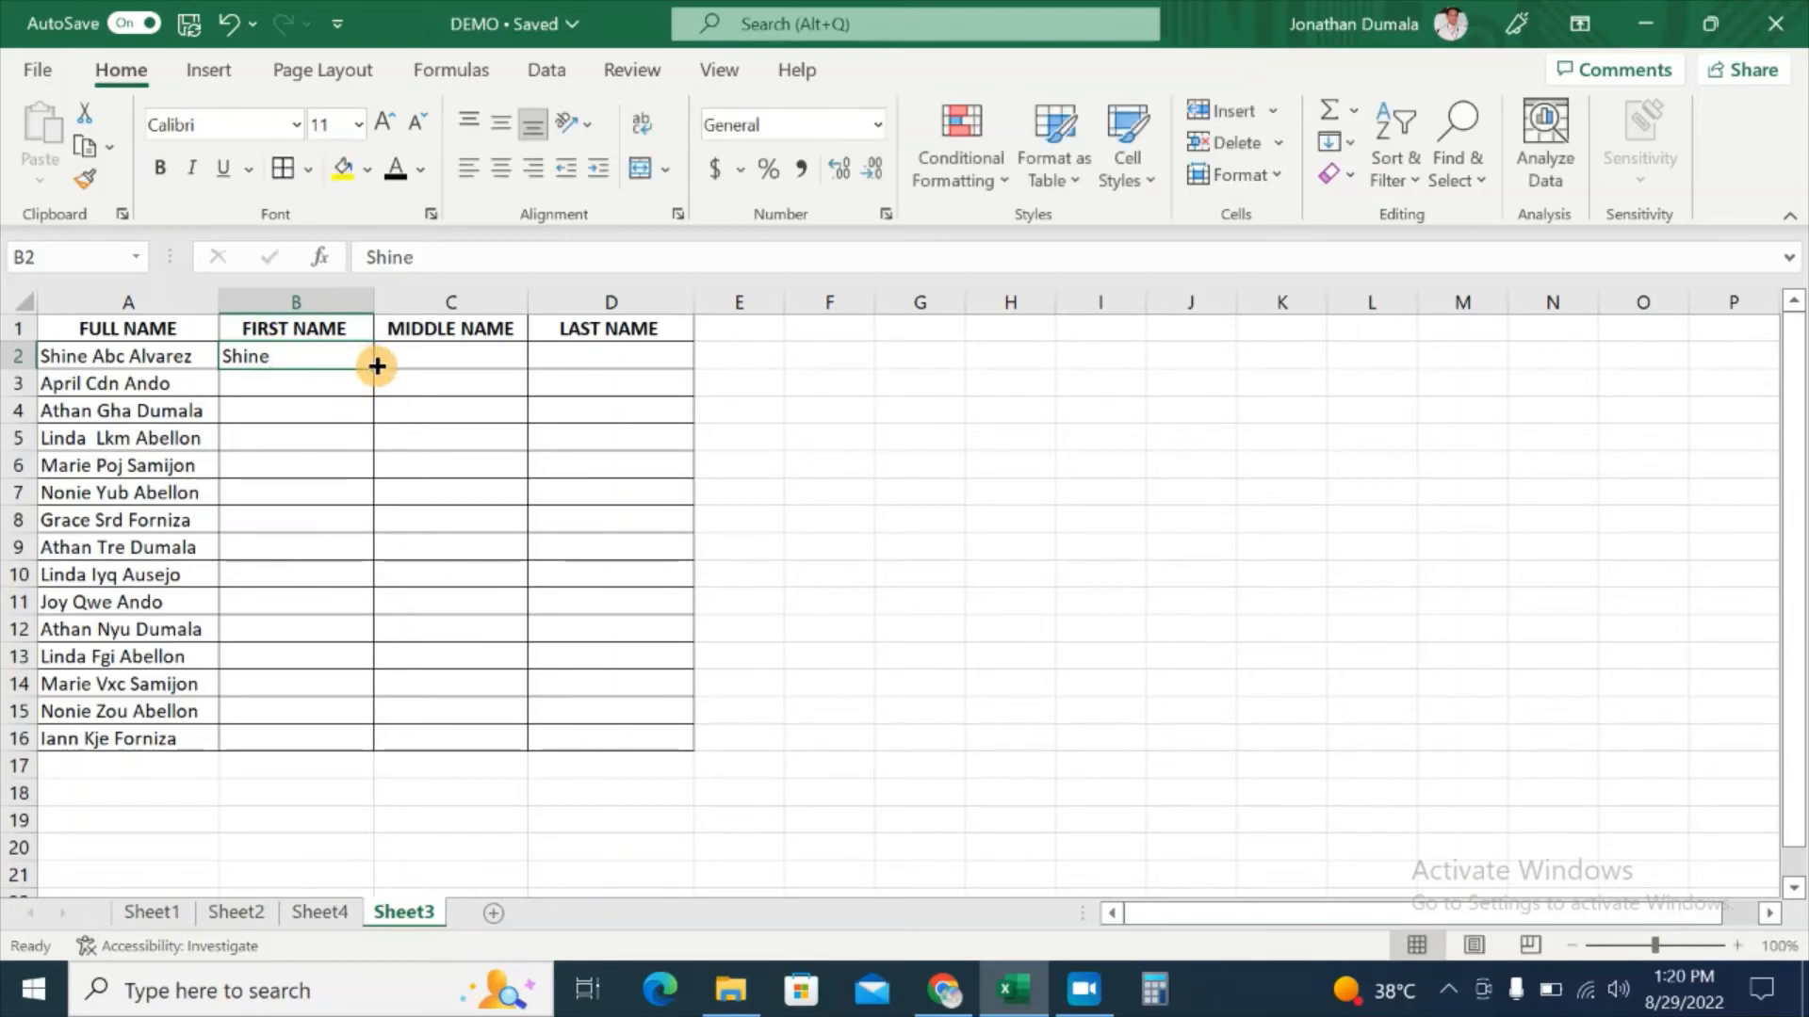
{"action": "key", "text": "ctrl+e"}
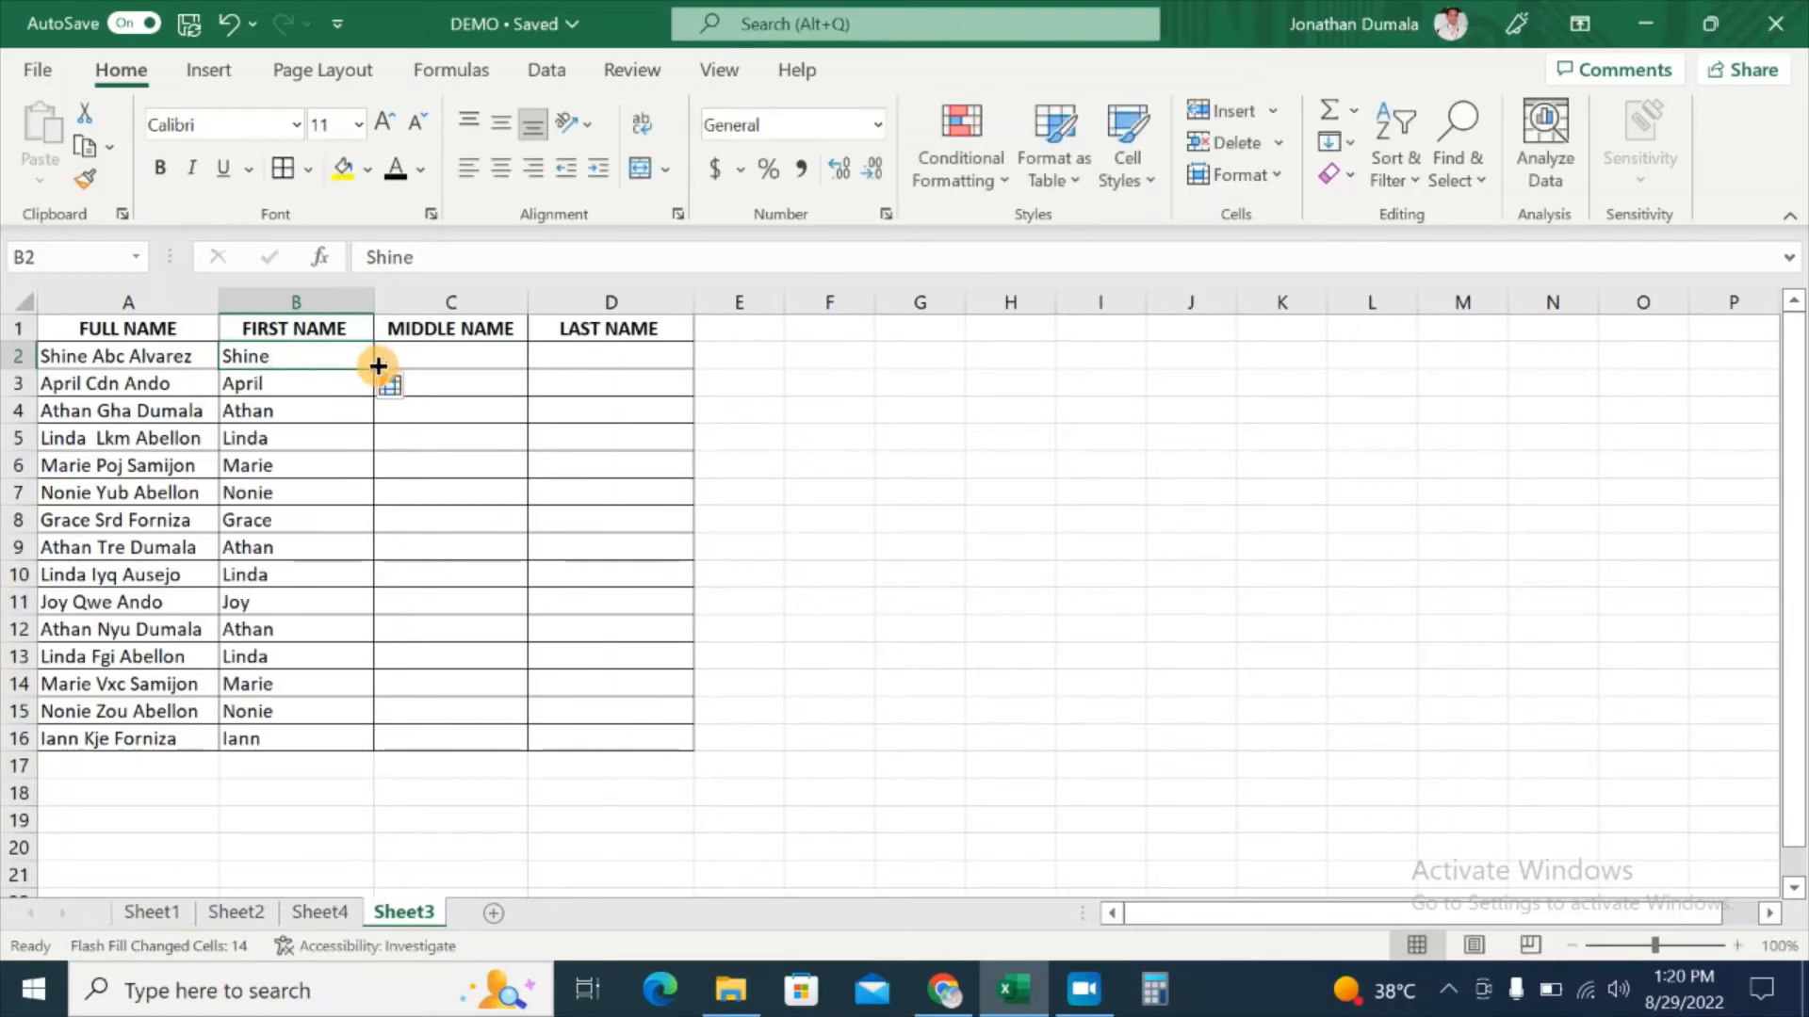
Step: Type 'Ab' in C2 and Flash Fill the middle names down column C
{"action": "left_click", "coordinate": [435, 358]}
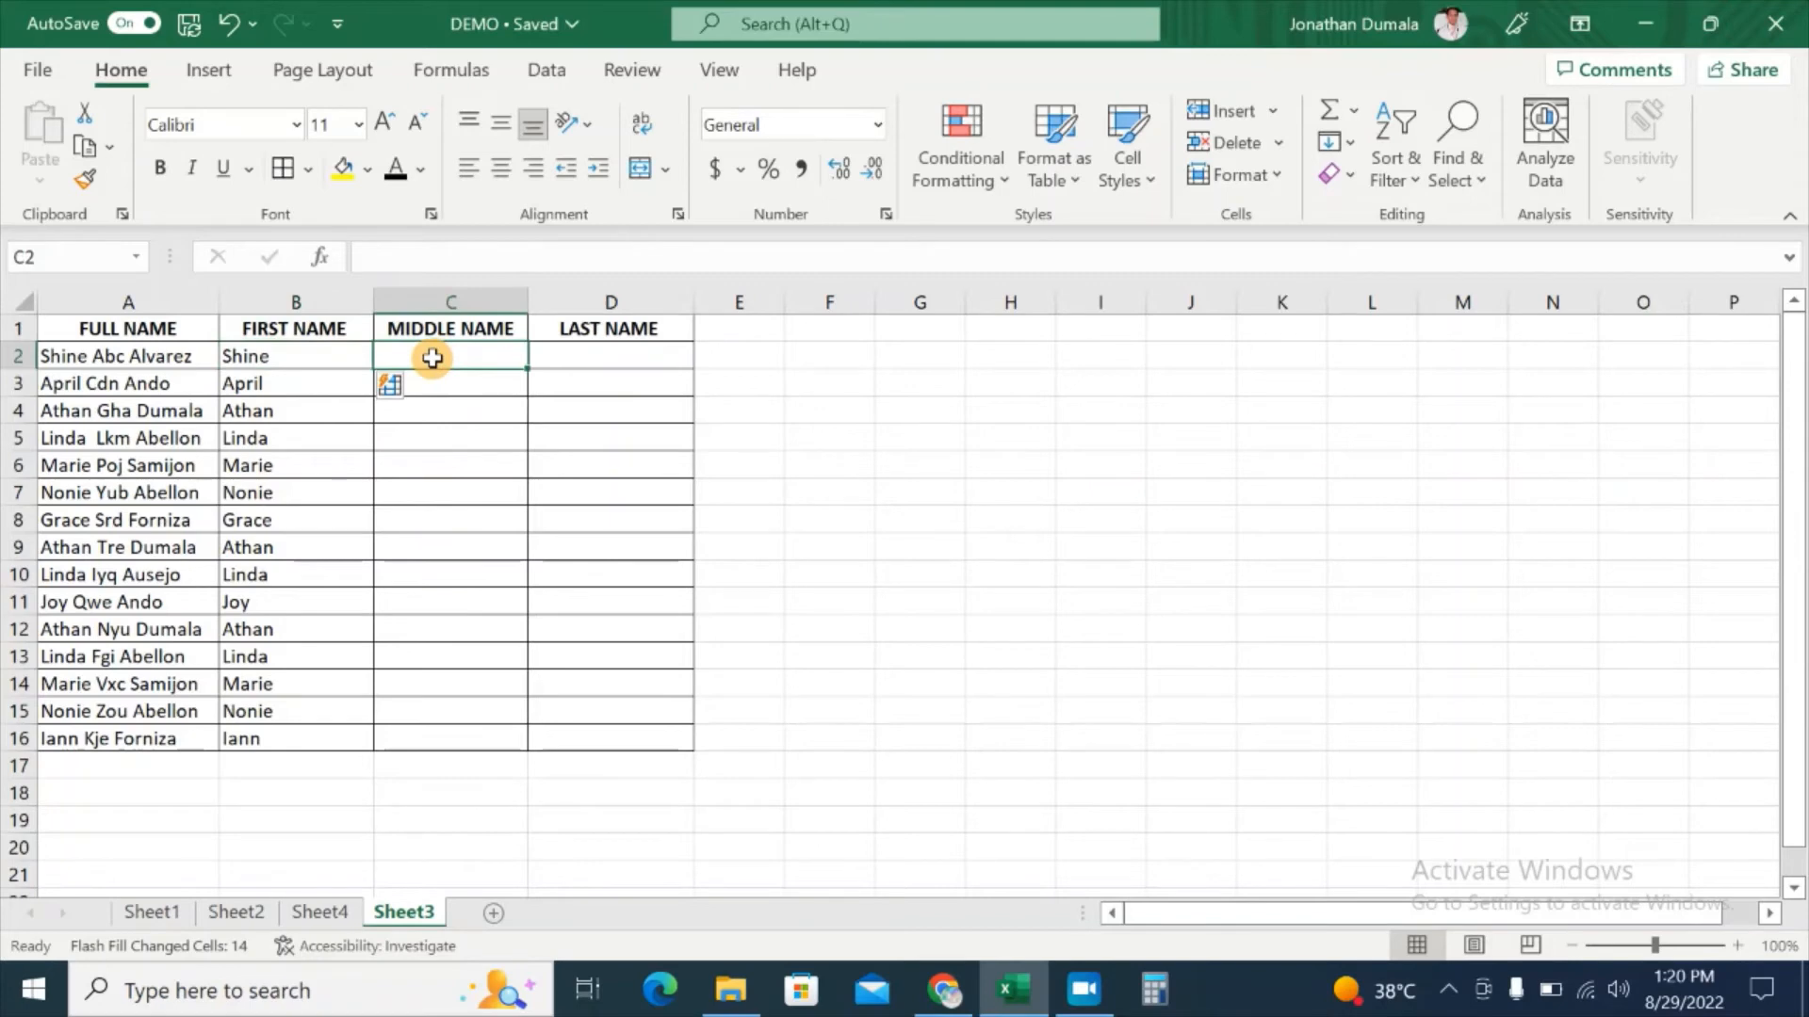
{"action": "type", "text": "Abc"}
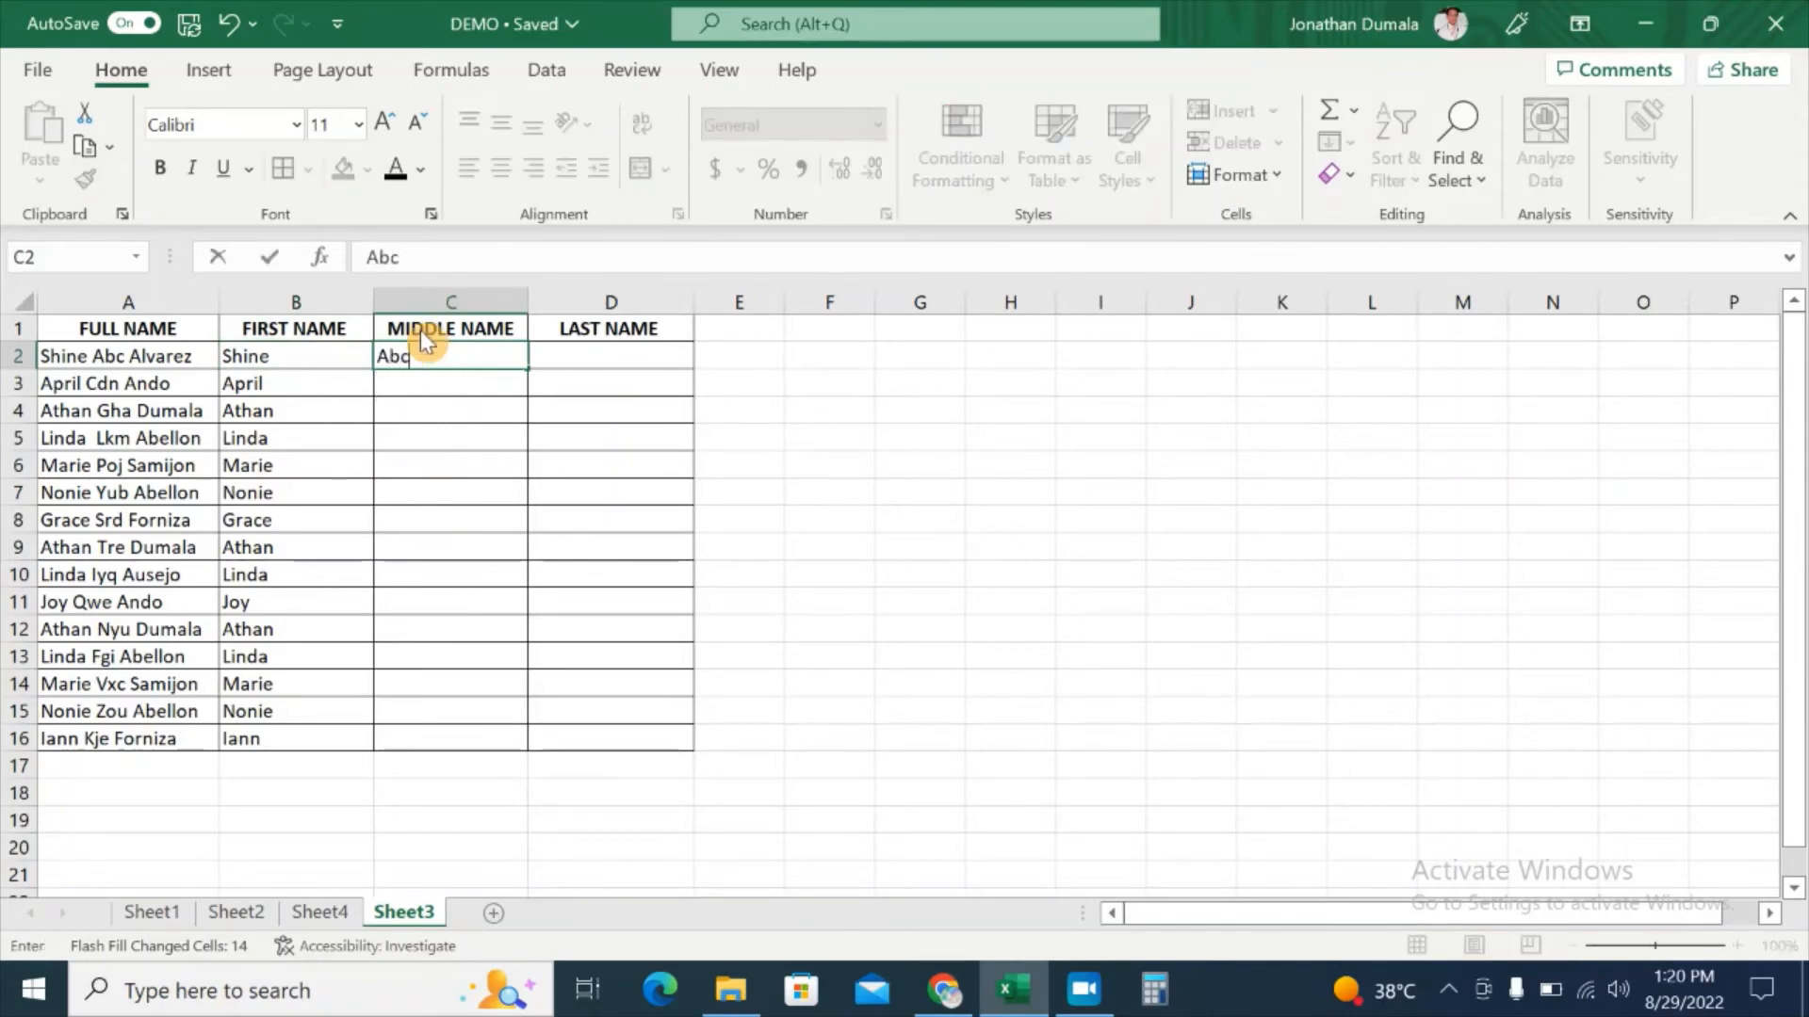
{"action": "key", "text": "ctrl+Return"}
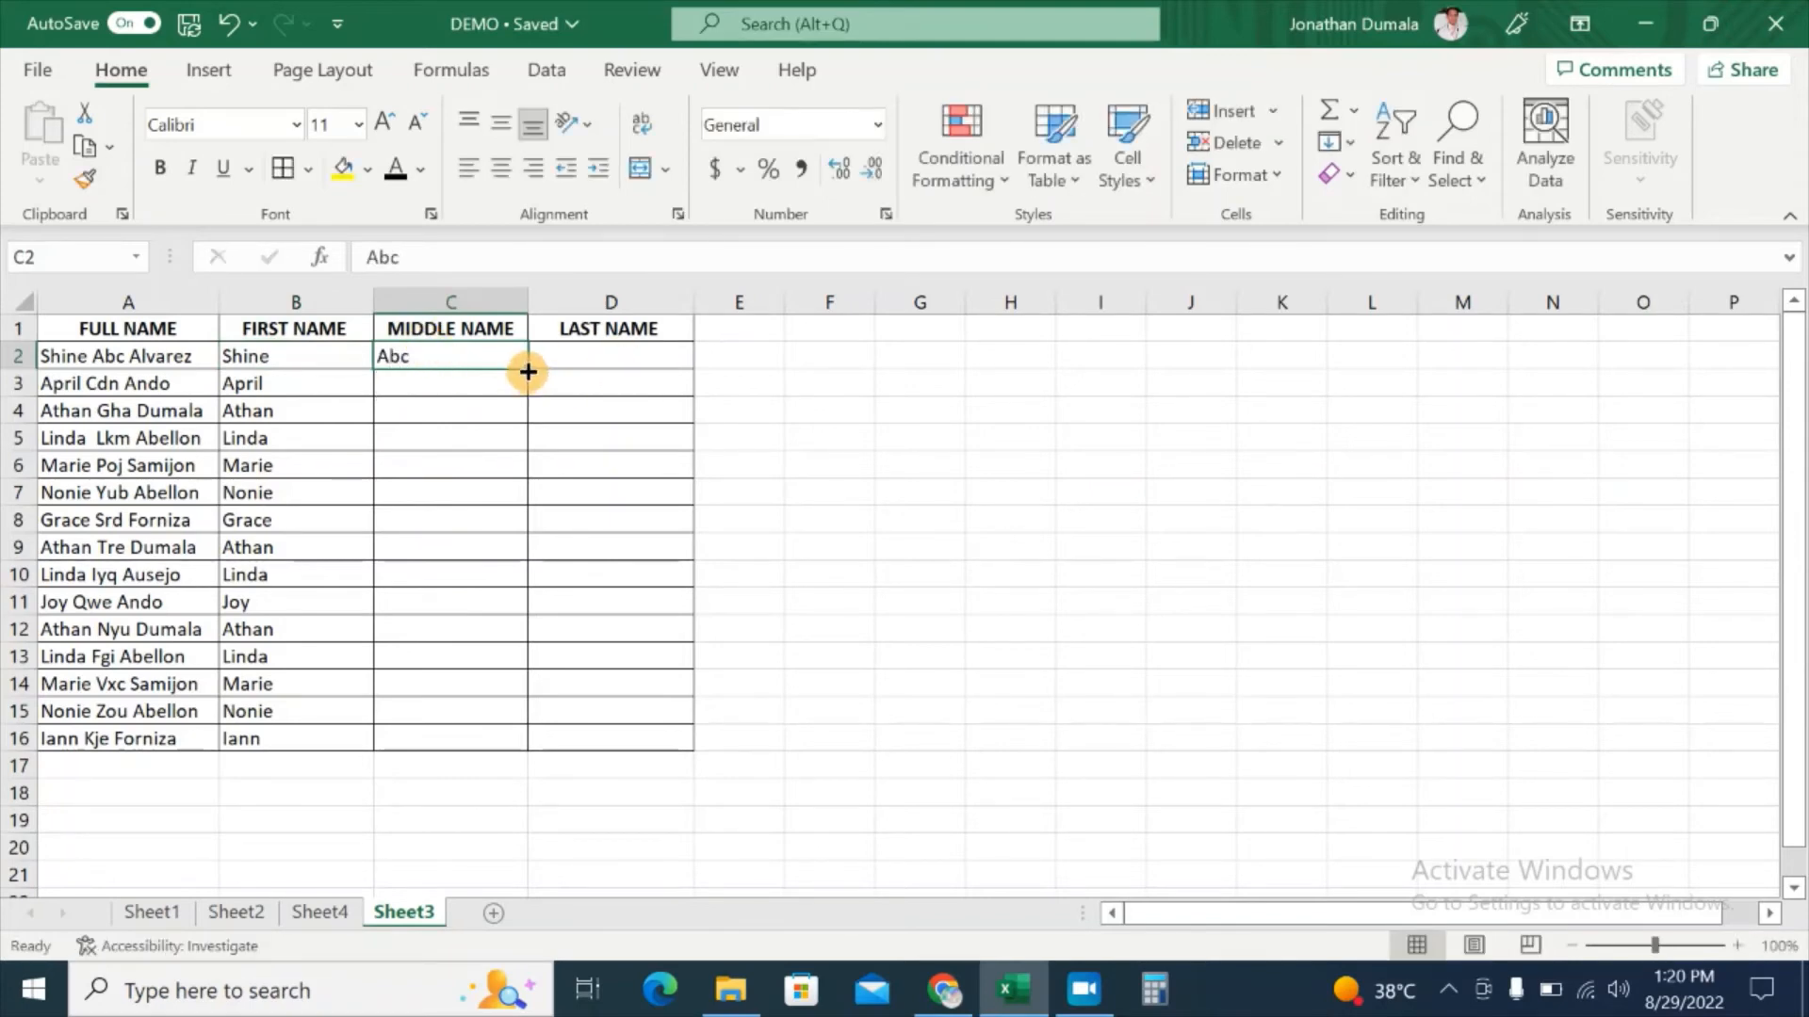
{"action": "key", "text": "ctrl+e"}
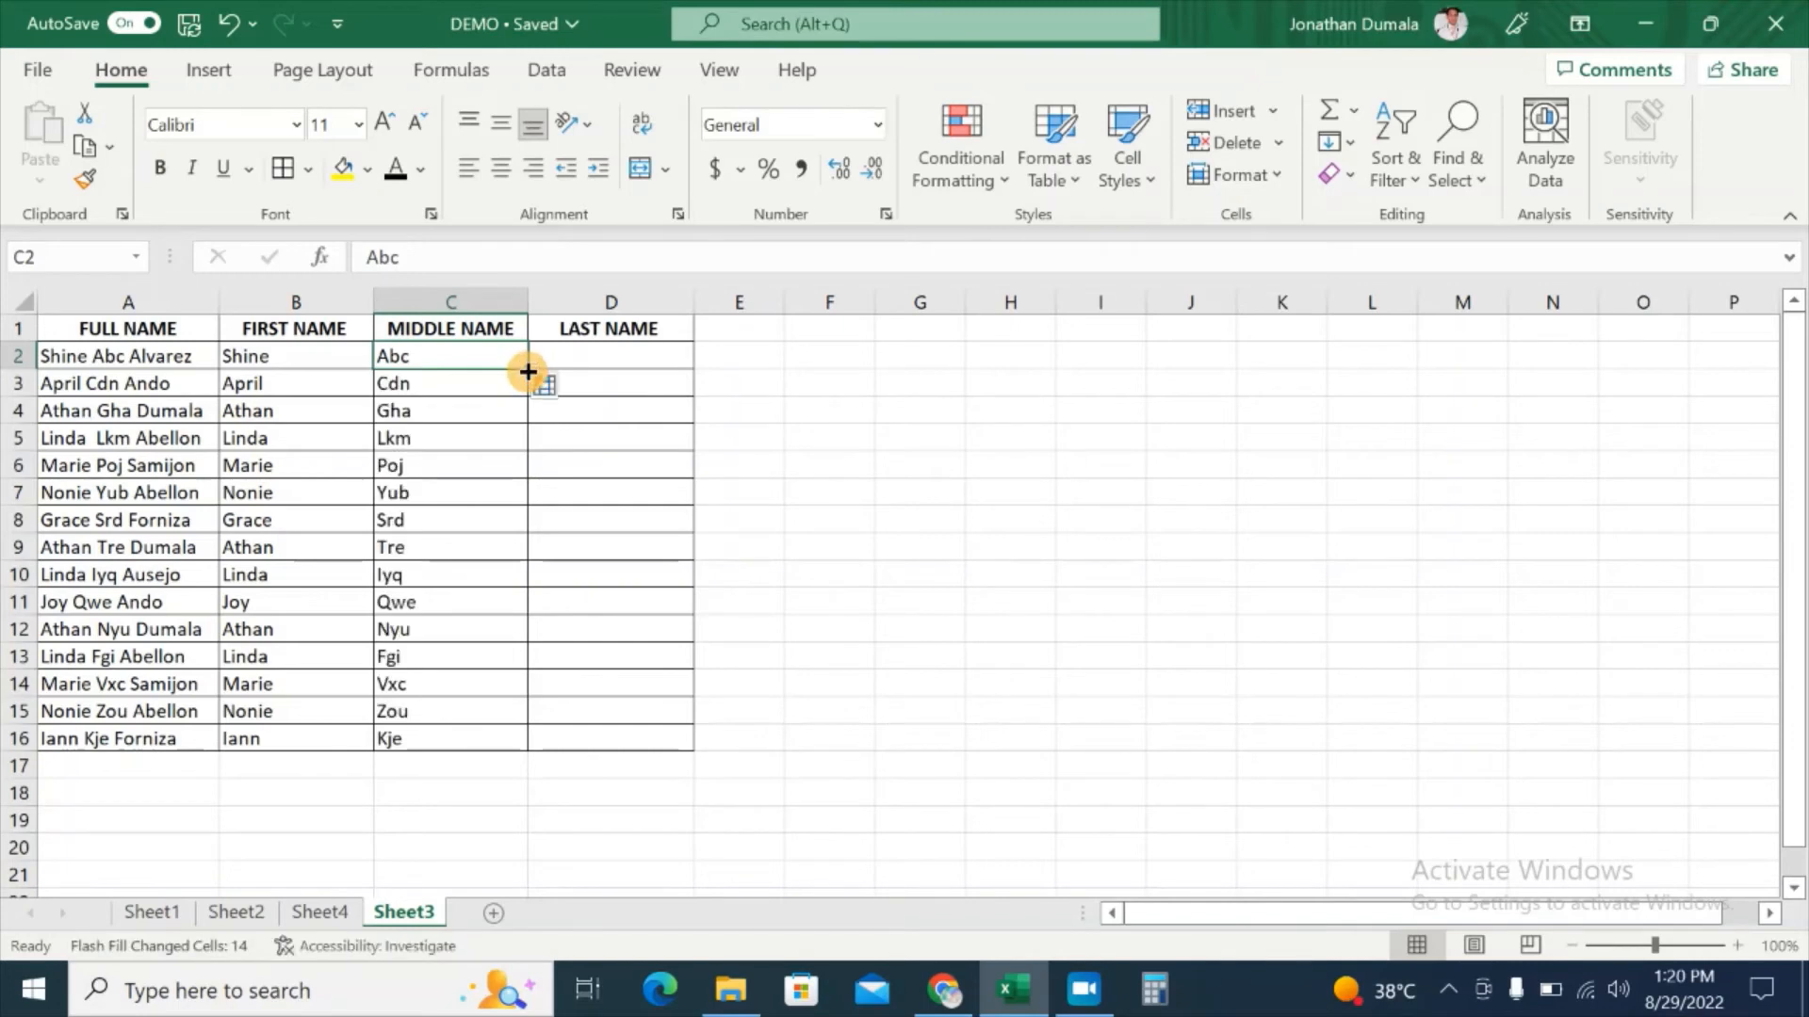
Step: Type 'Alvarez' in D2 and Flash Fill the last names down column D
{"action": "left_click", "coordinate": [614, 357]}
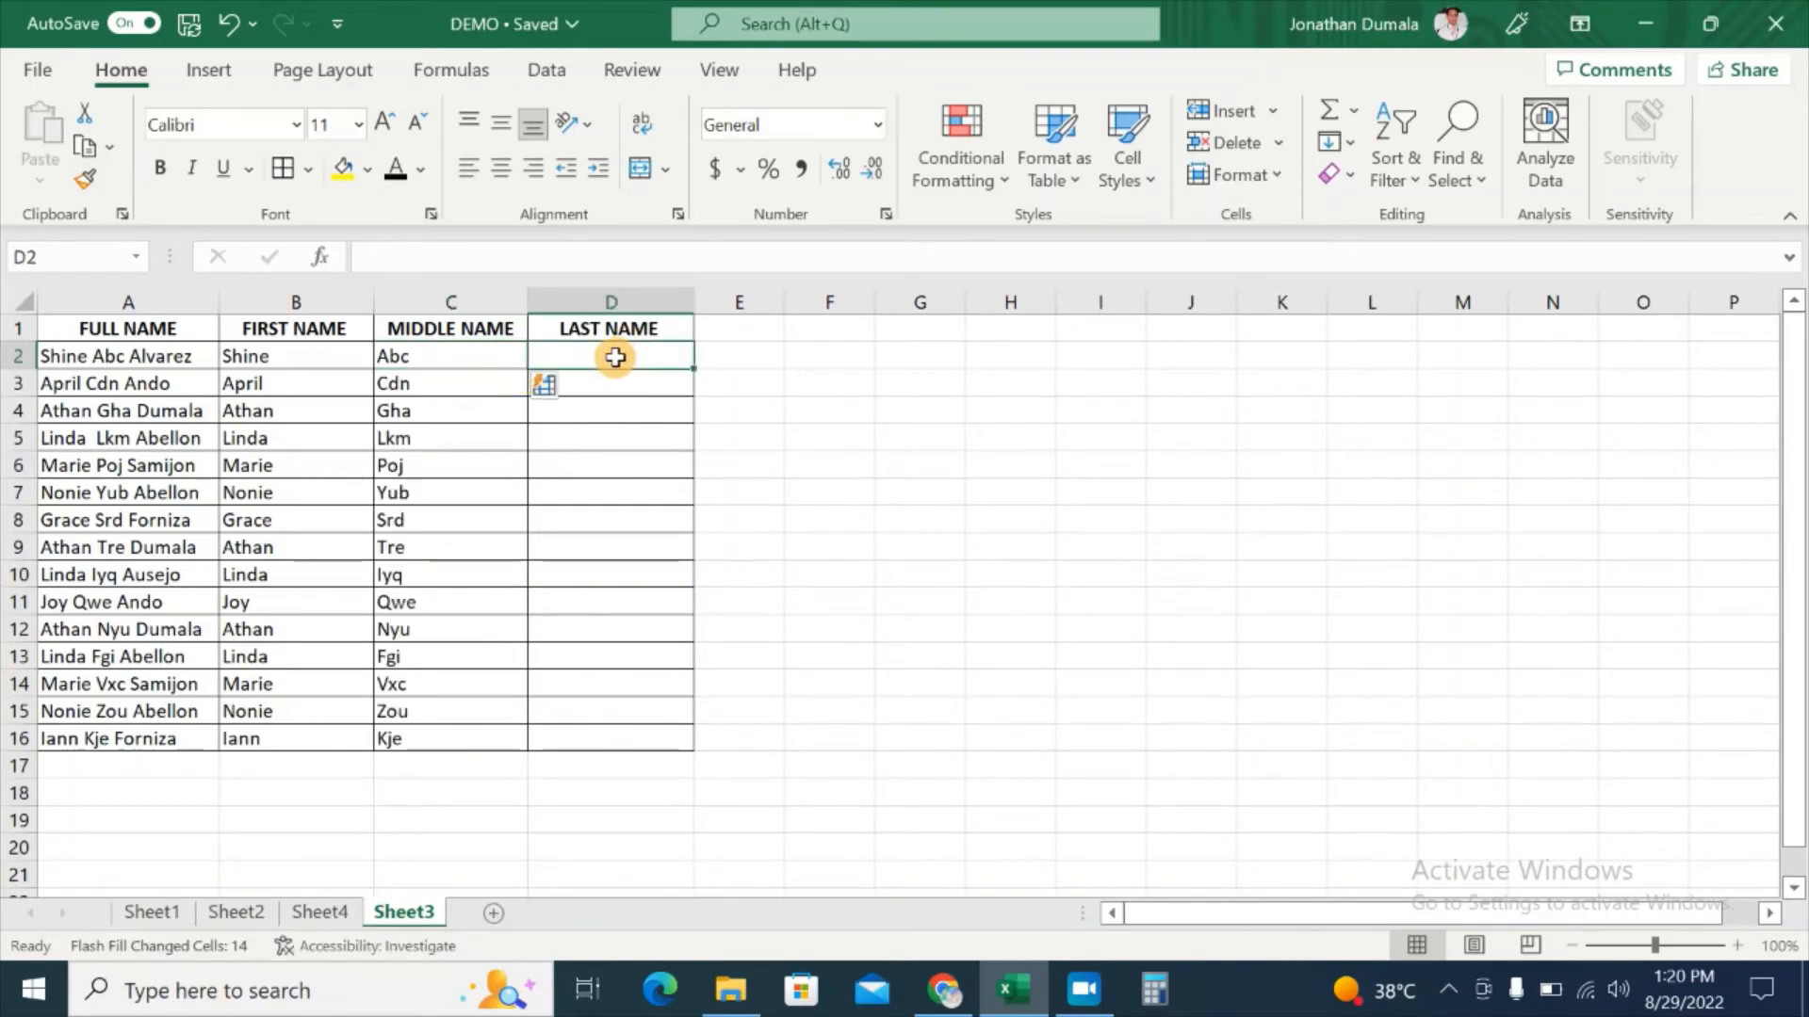
{"action": "type", "text": "Alvarez"}
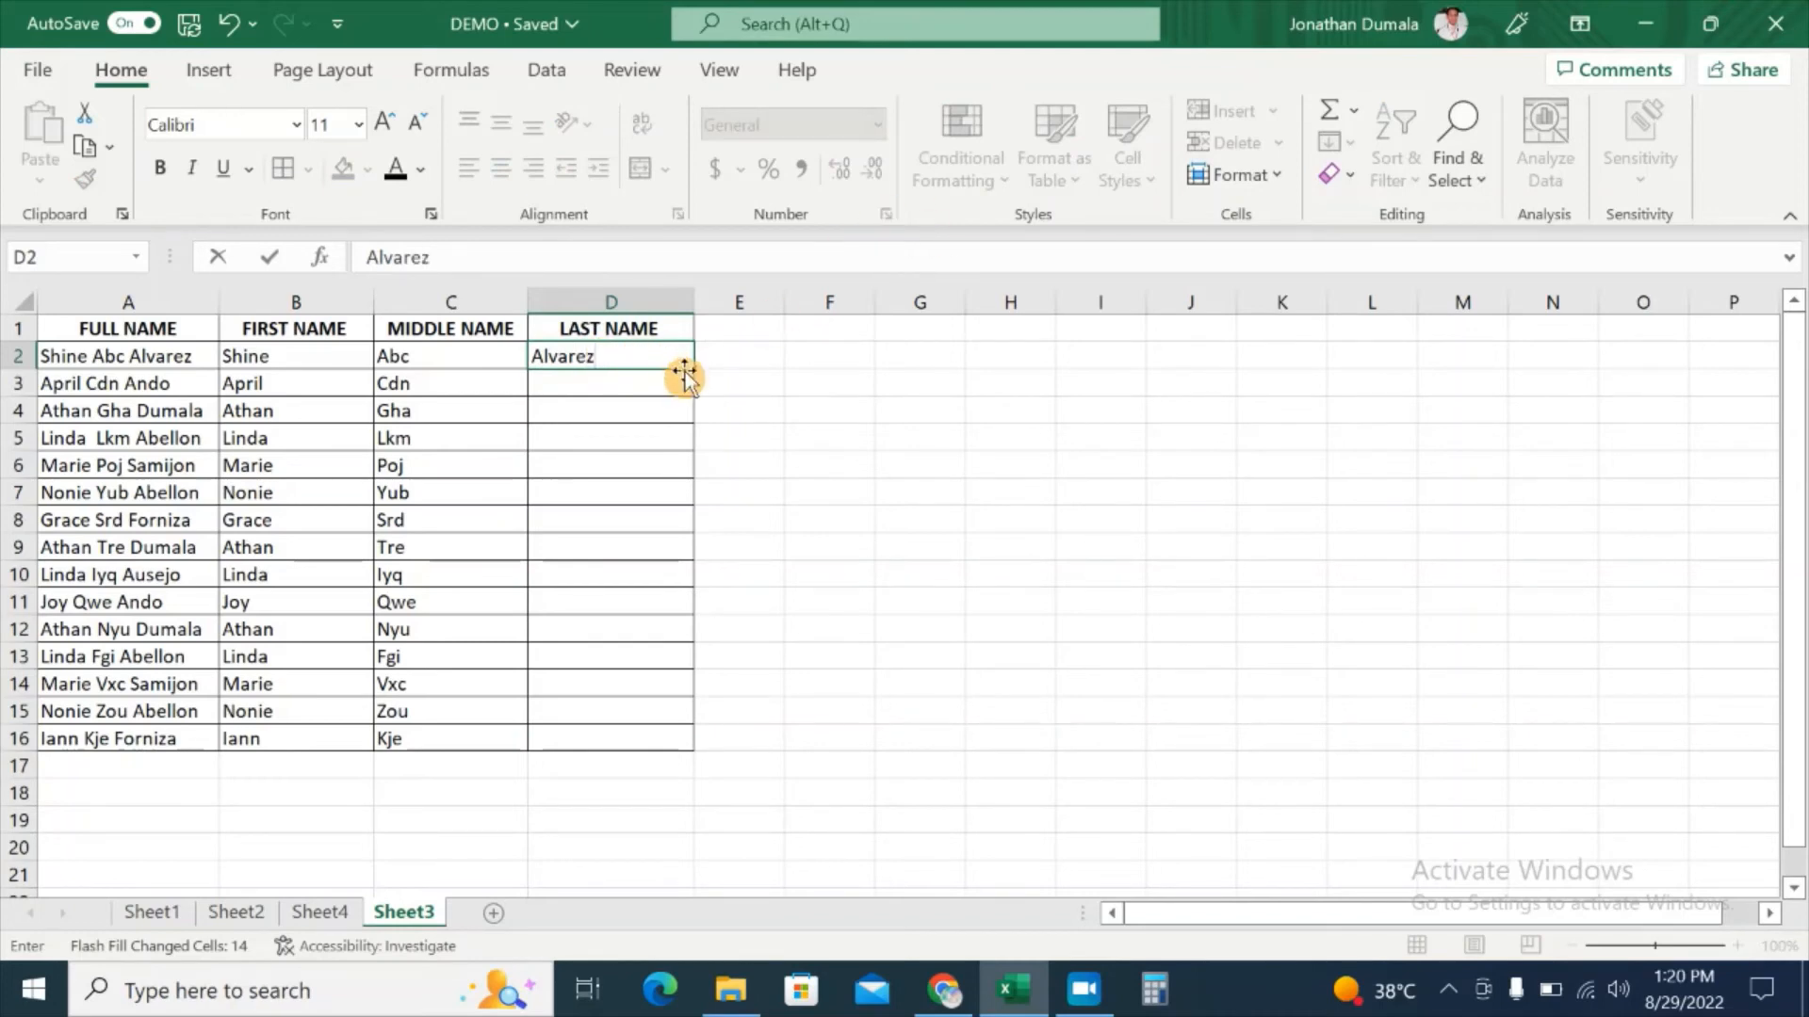
{"action": "key", "text": "ctrl+Return"}
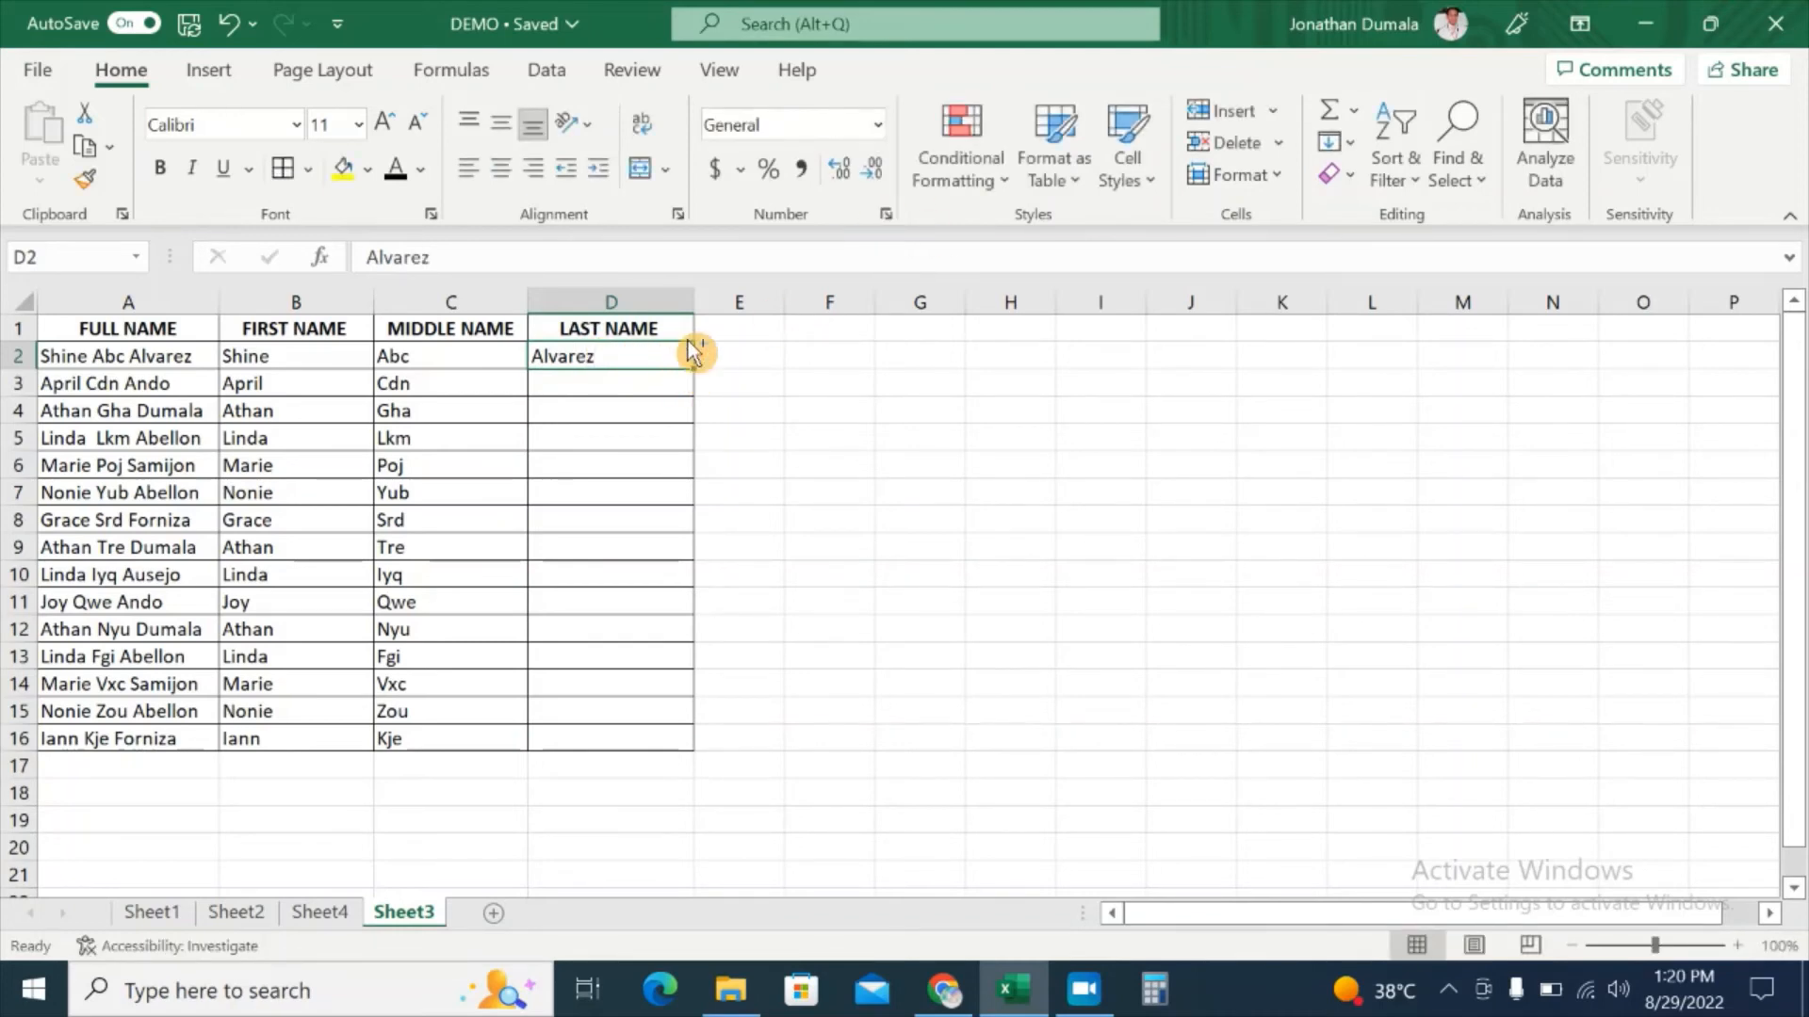
{"action": "key", "text": "ctrl+e"}
{"action": "left_click", "coordinate": [824, 682]}
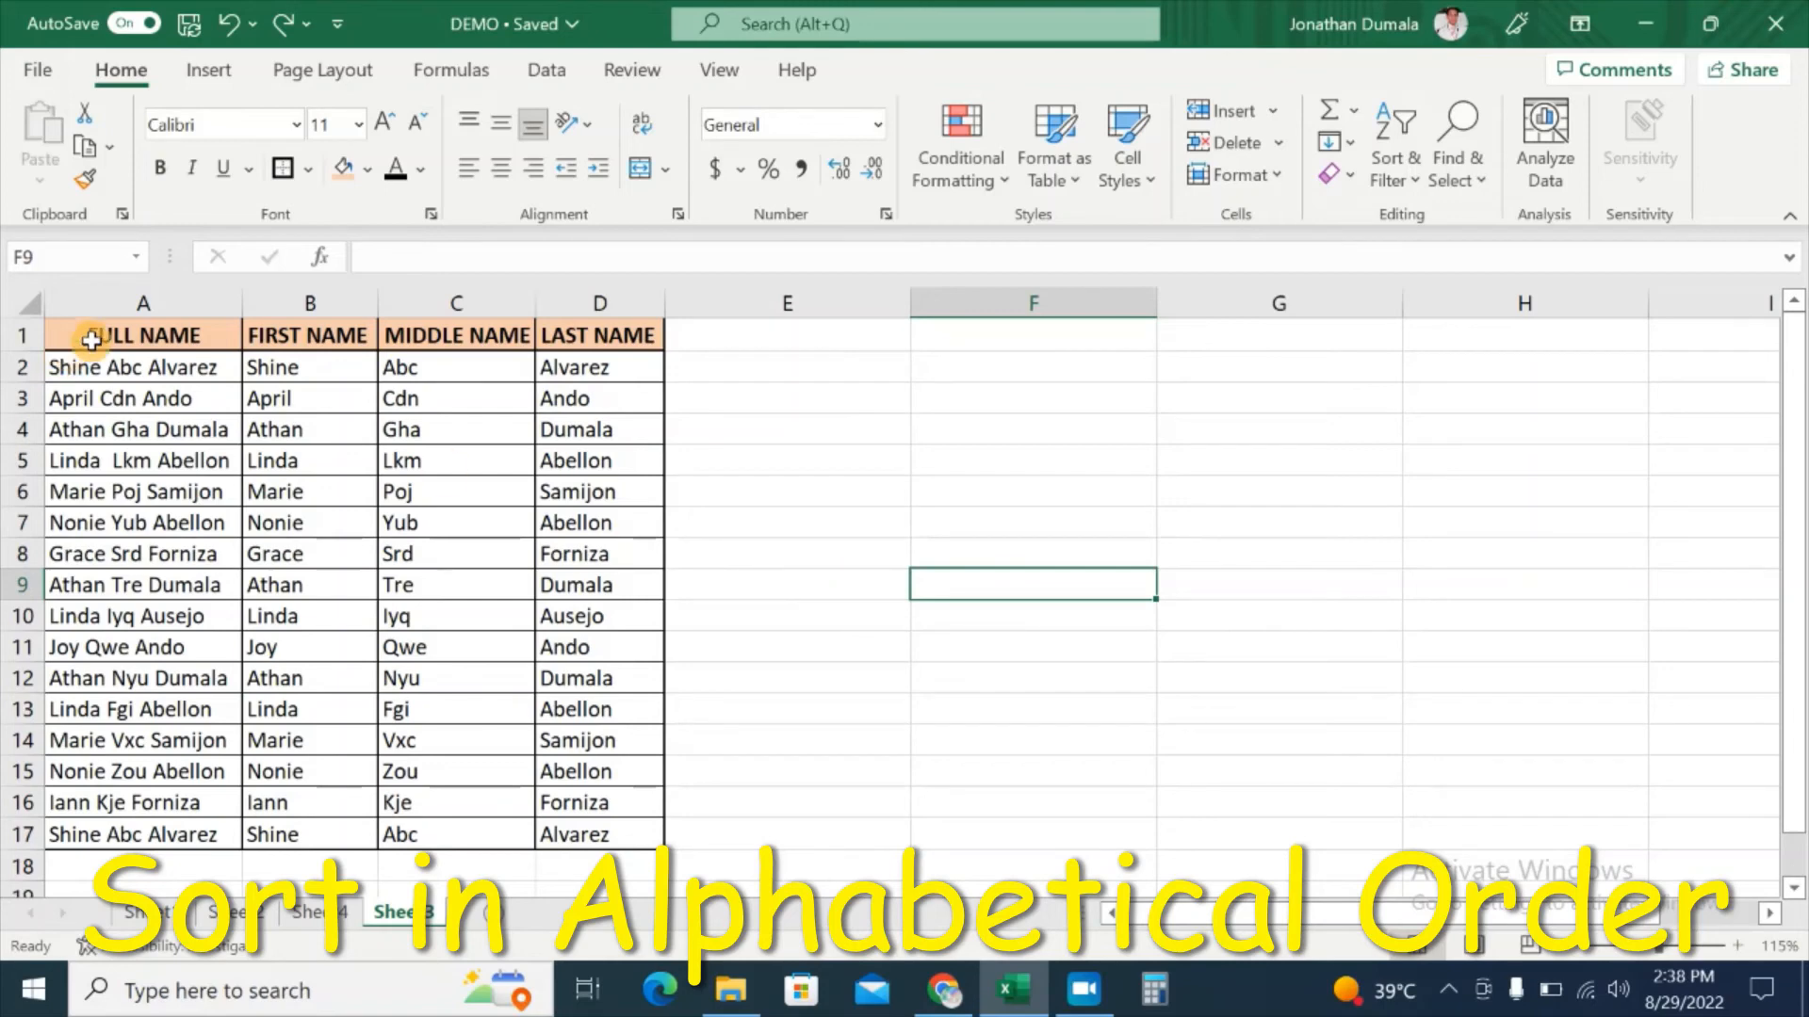
Step: Select the table A1:D17 and sort it by LAST NAME, A to Z, via Data > Sort
{"action": "left_click", "coordinate": [141, 340]}
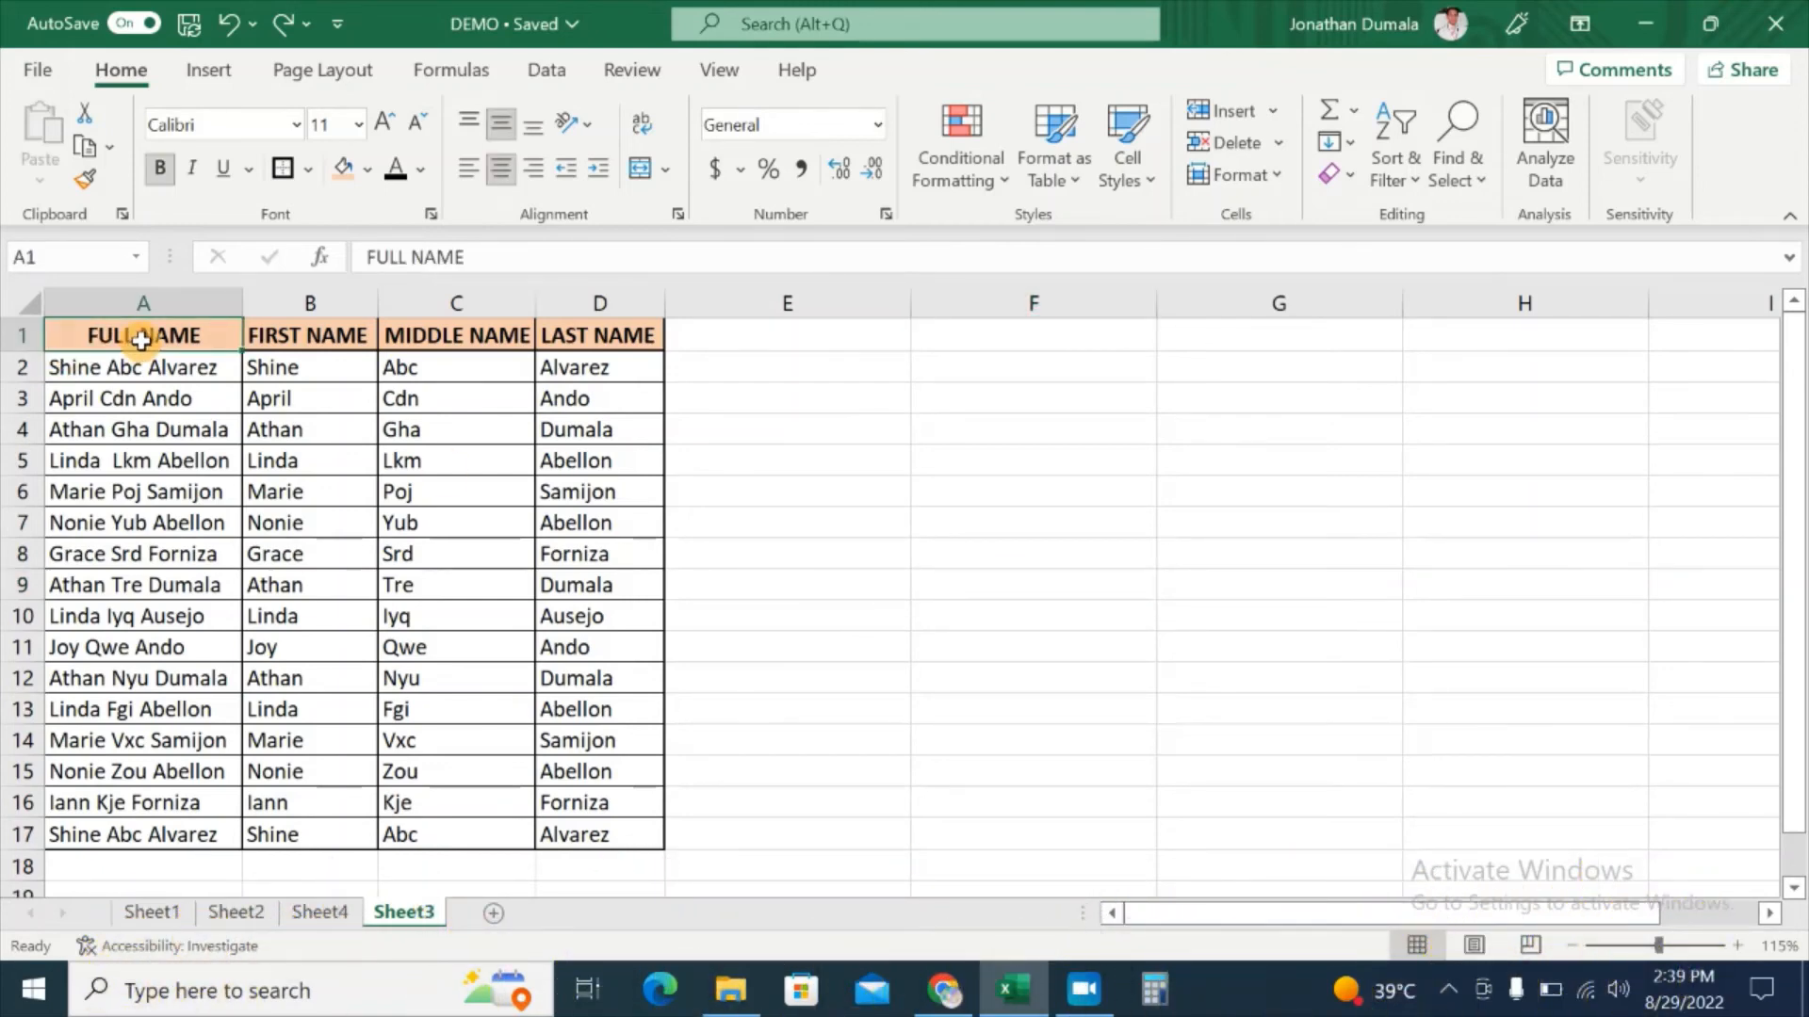
{"action": "key", "text": "ctrl+a"}
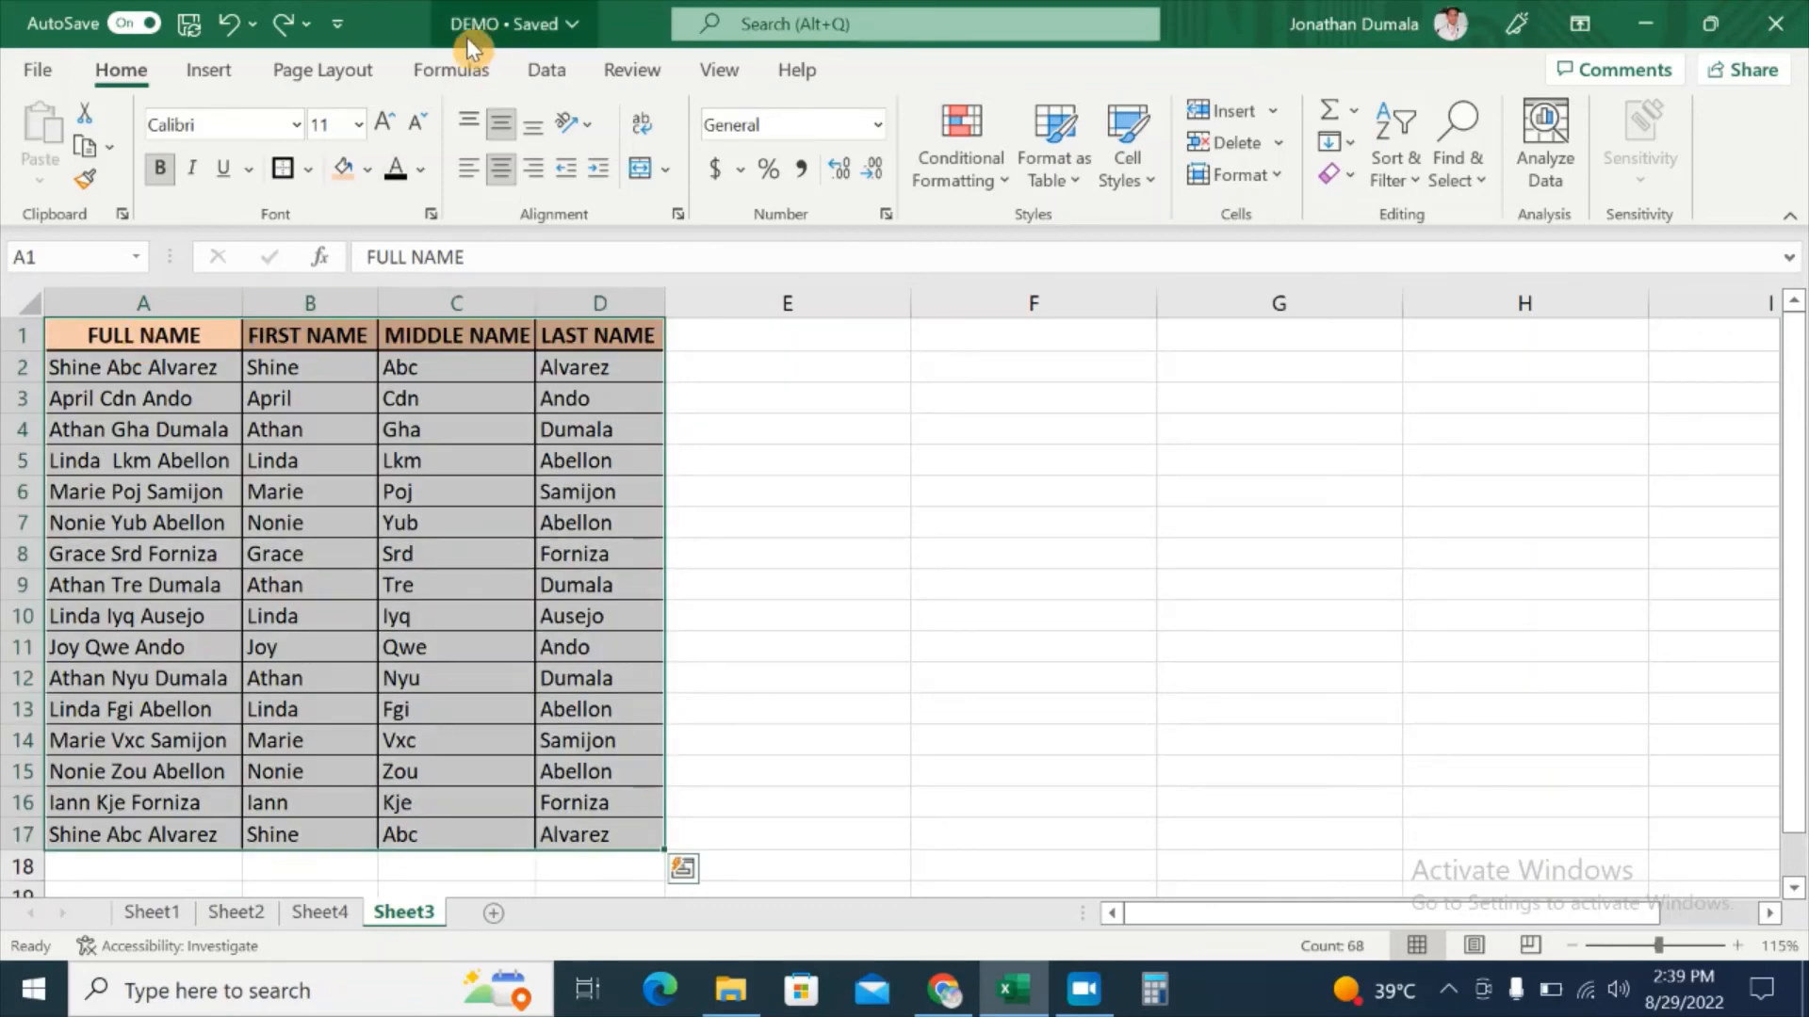
{"action": "left_click", "coordinate": [547, 75]}
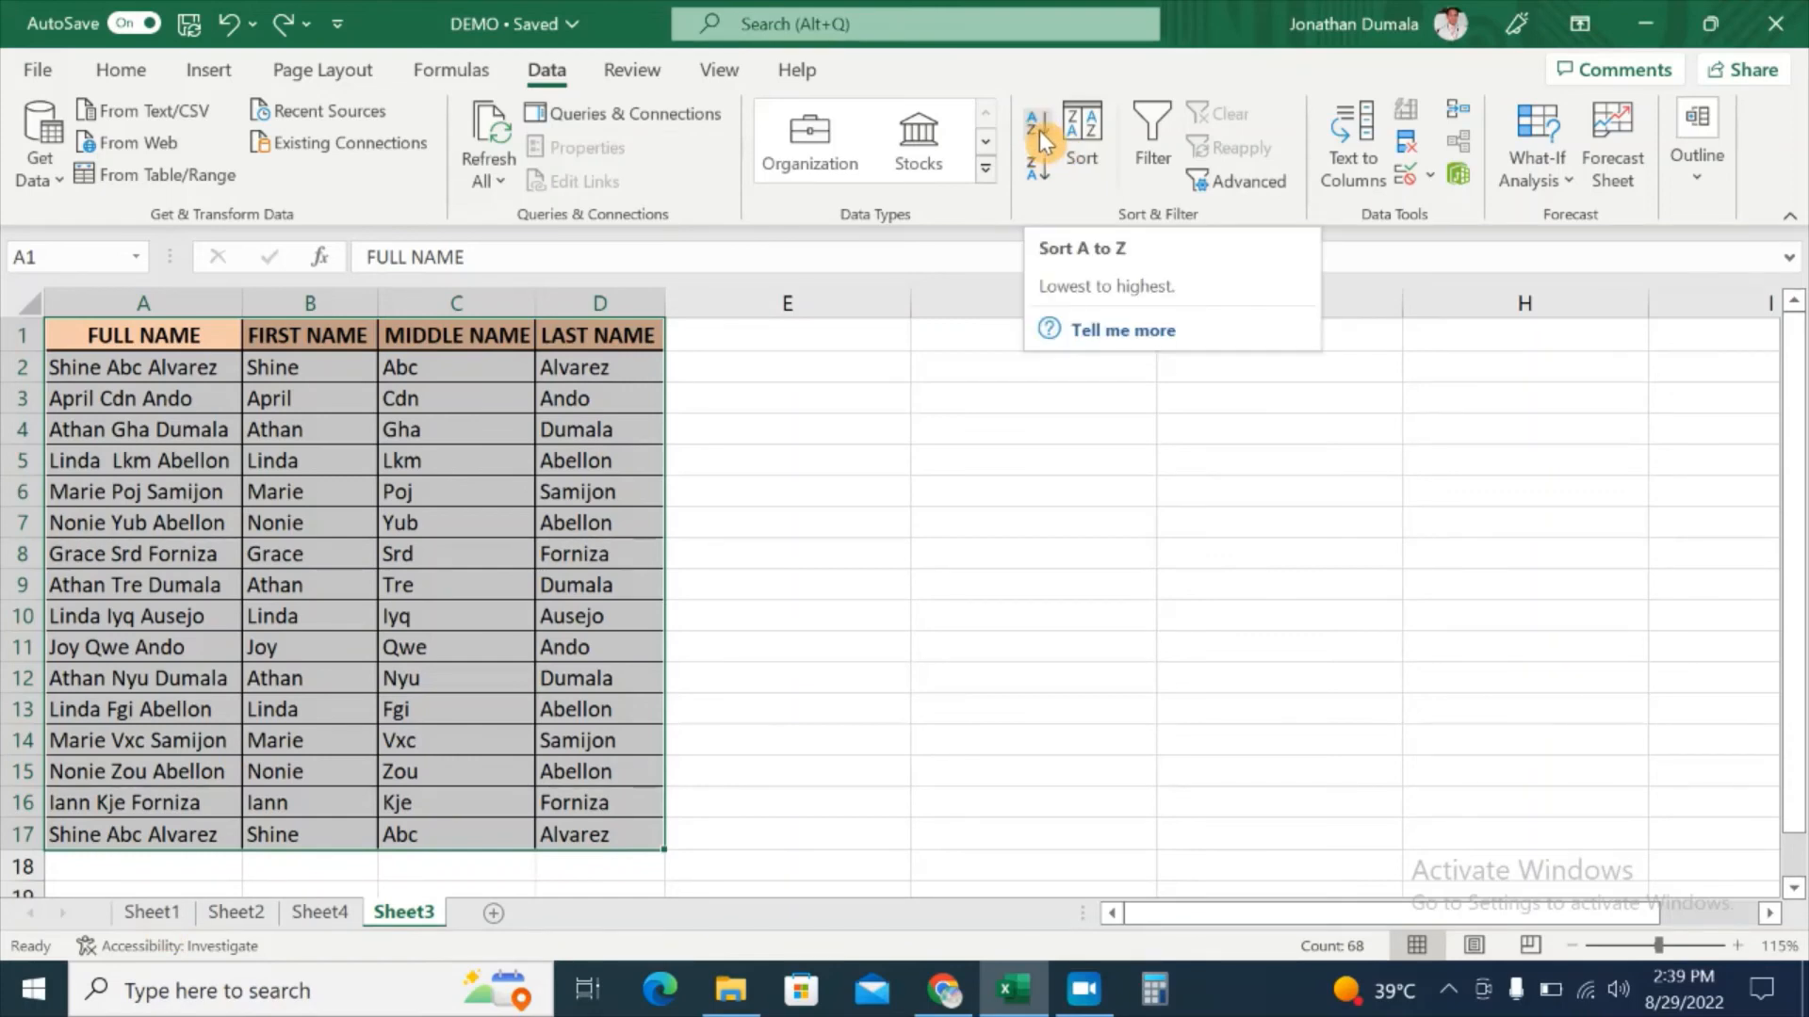
{"action": "left_click", "coordinate": [1091, 143]}
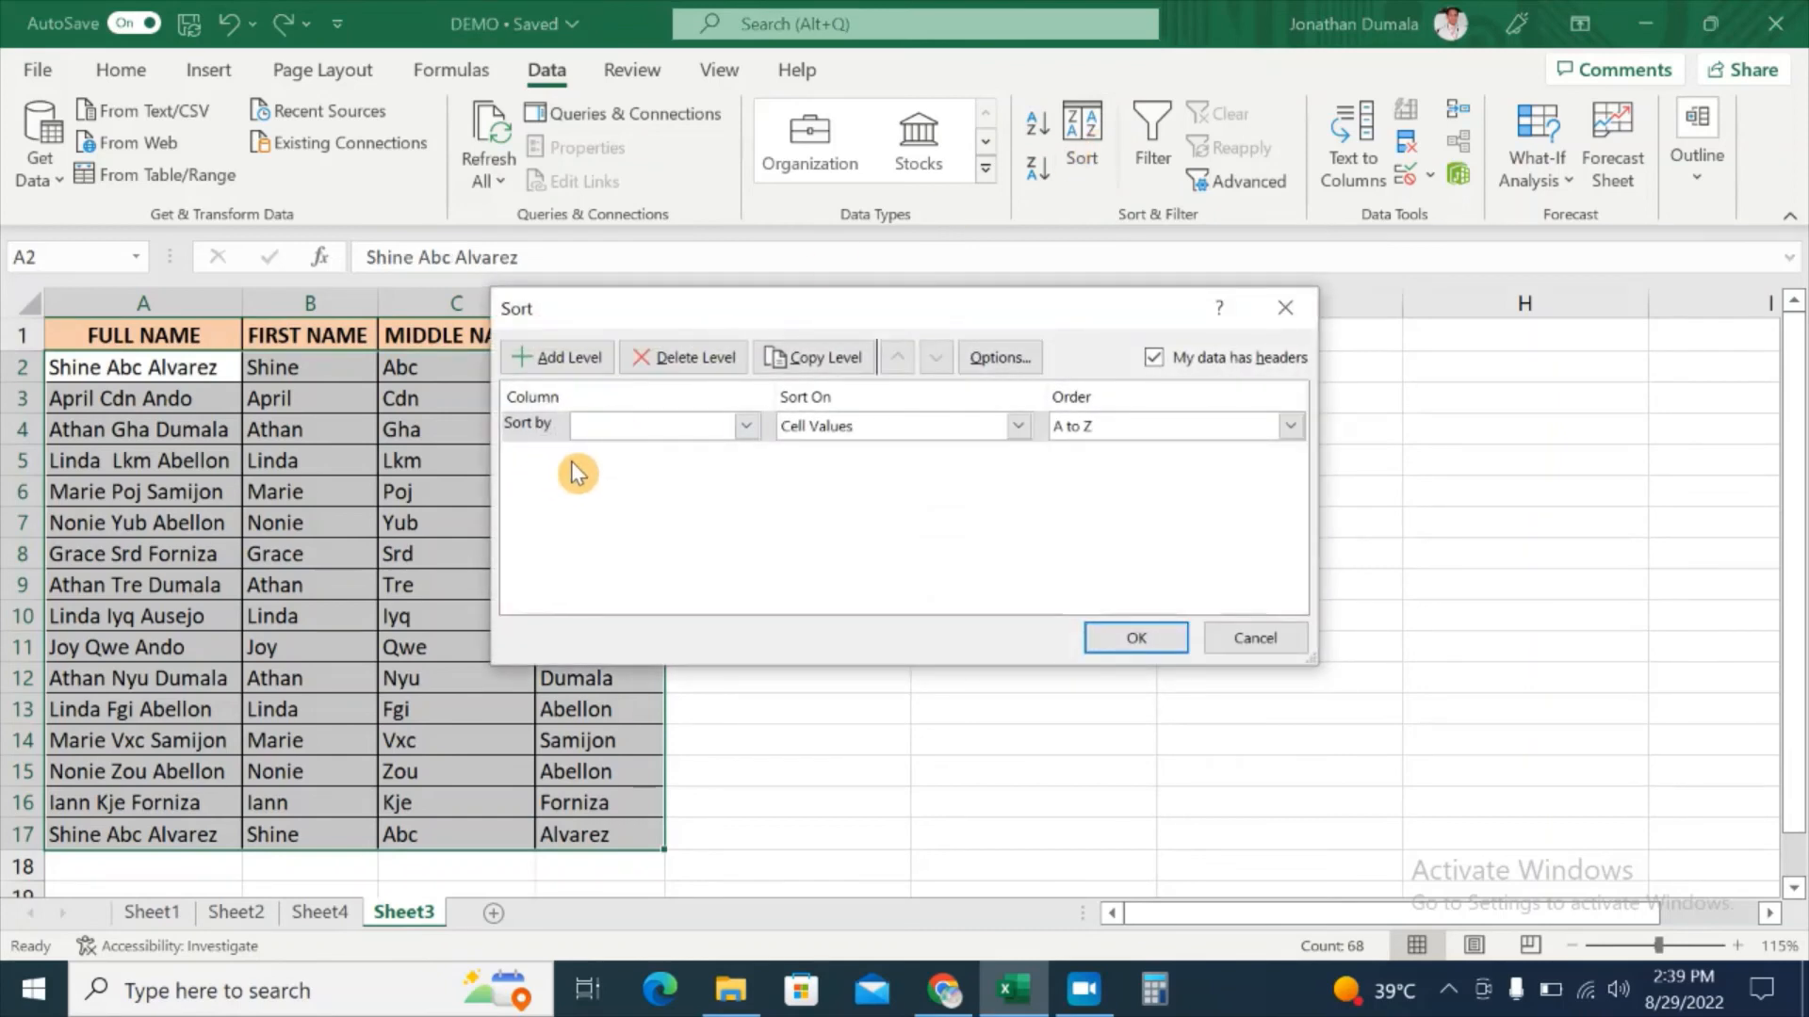
{"action": "left_click", "coordinate": [745, 426]}
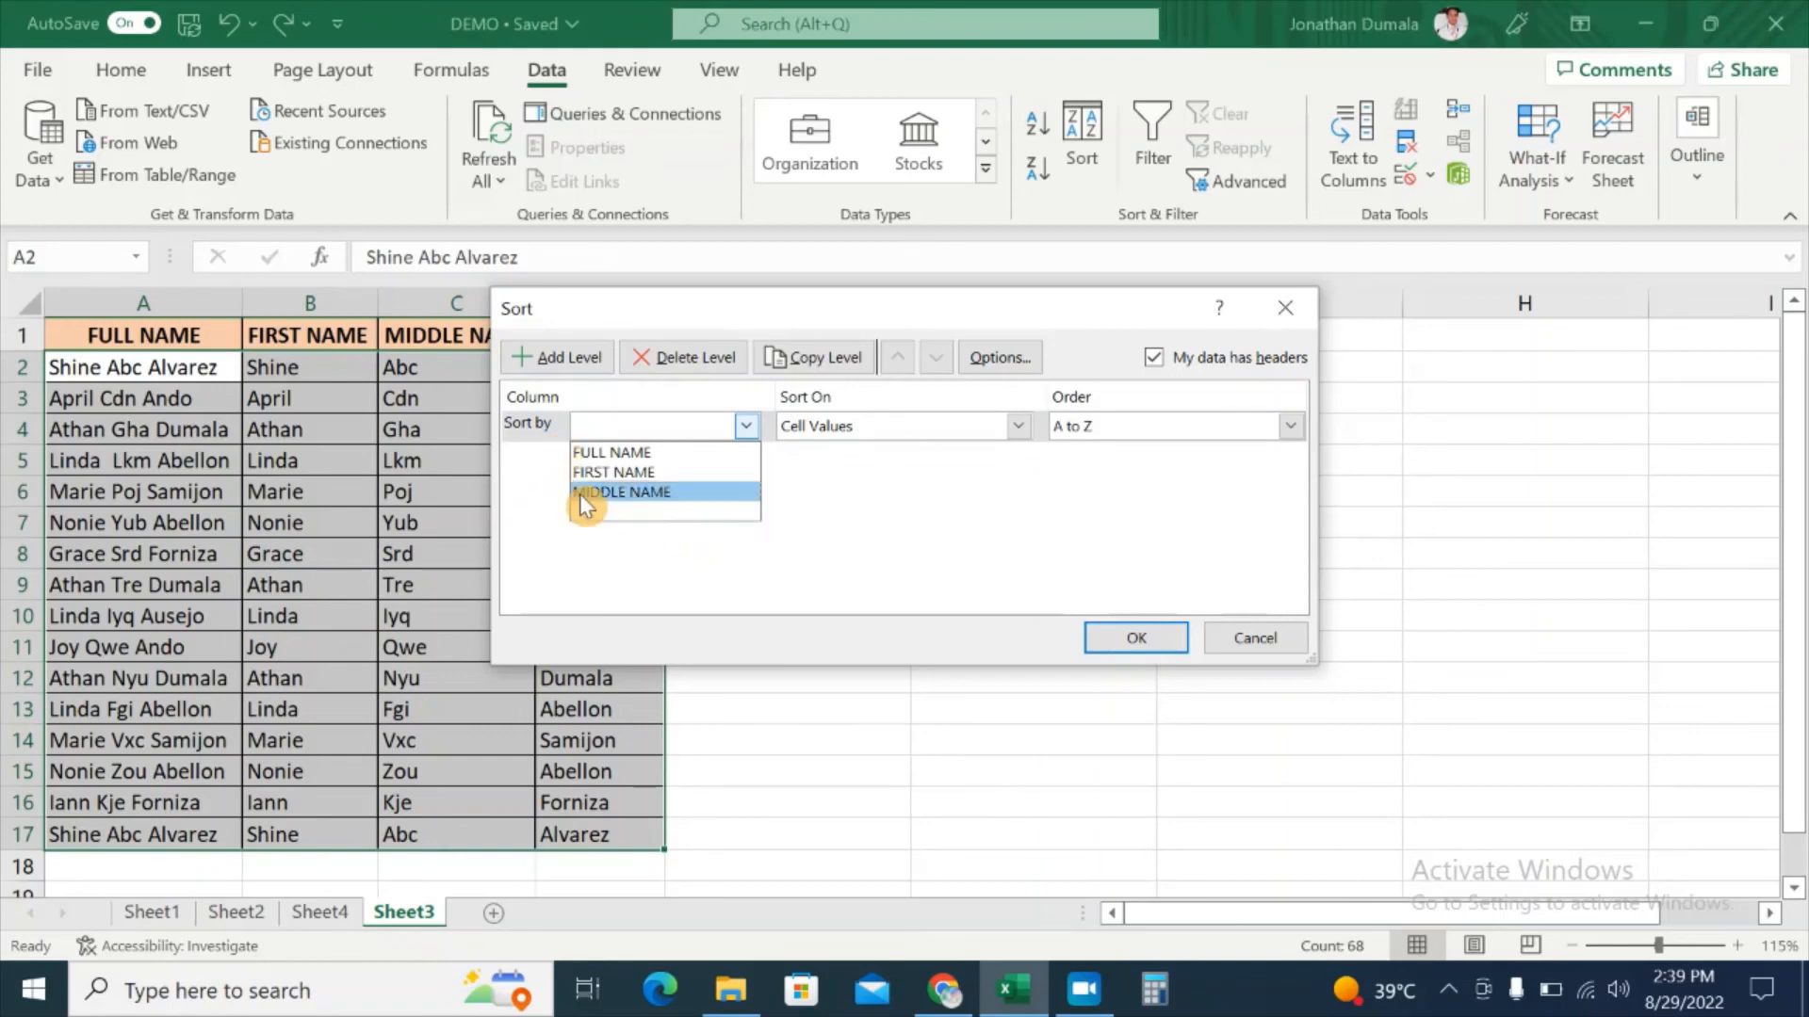
{"action": "left_click", "coordinate": [595, 512]}
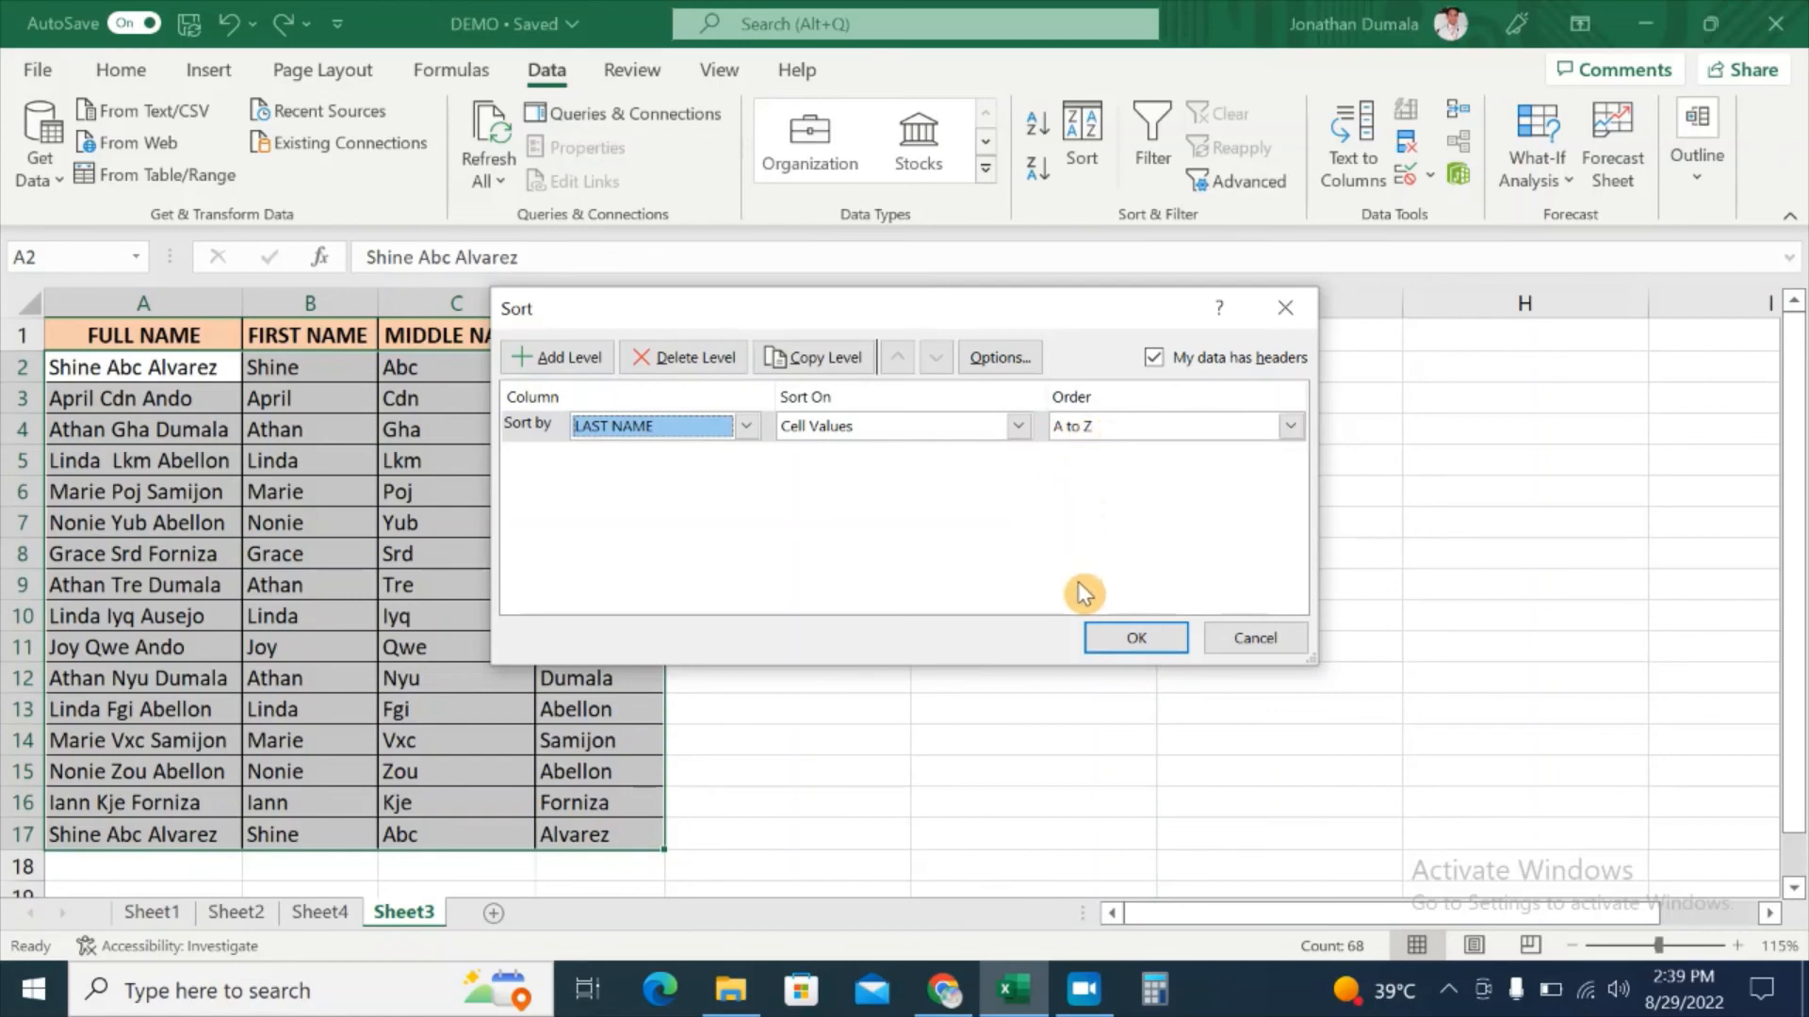
{"action": "left_click", "coordinate": [1113, 639]}
{"action": "left_click", "coordinate": [791, 648]}
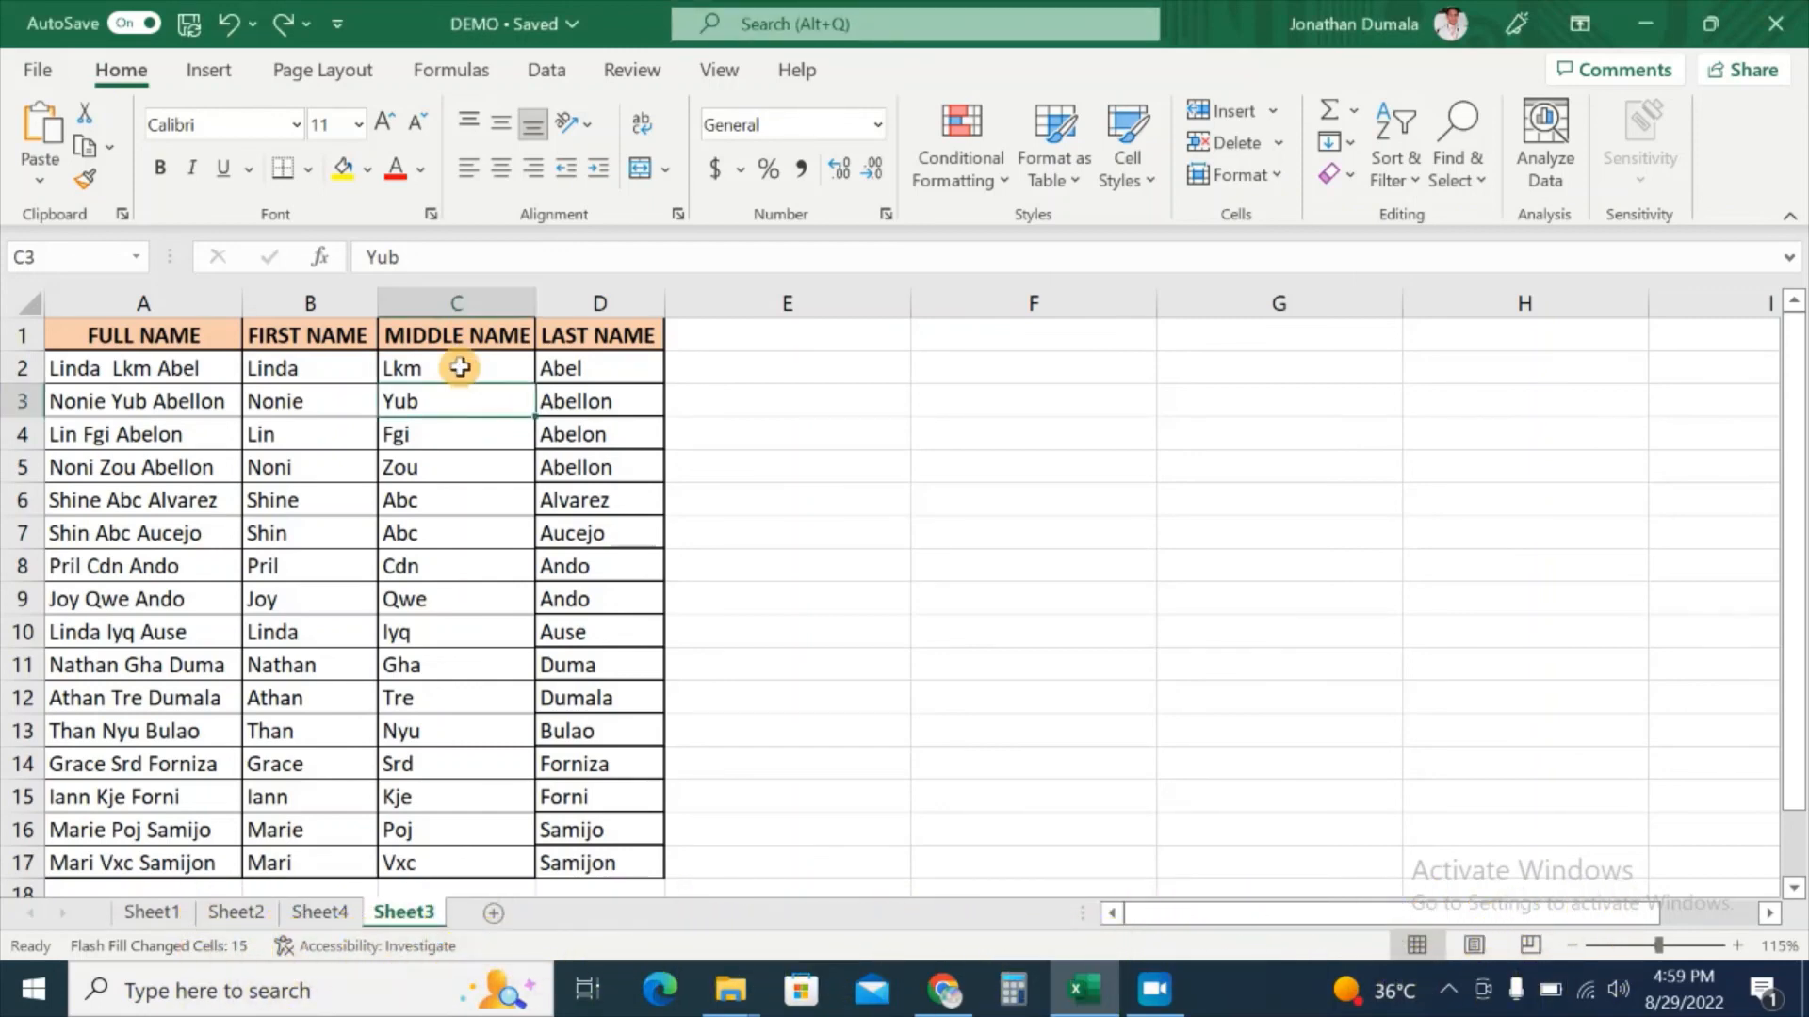
Step: Hide column C (MIDDLE NAME) and row 4 of the sorted name table with Ctrl+0 and Ctrl+9
{"action": "key", "text": "ctrl+0"}
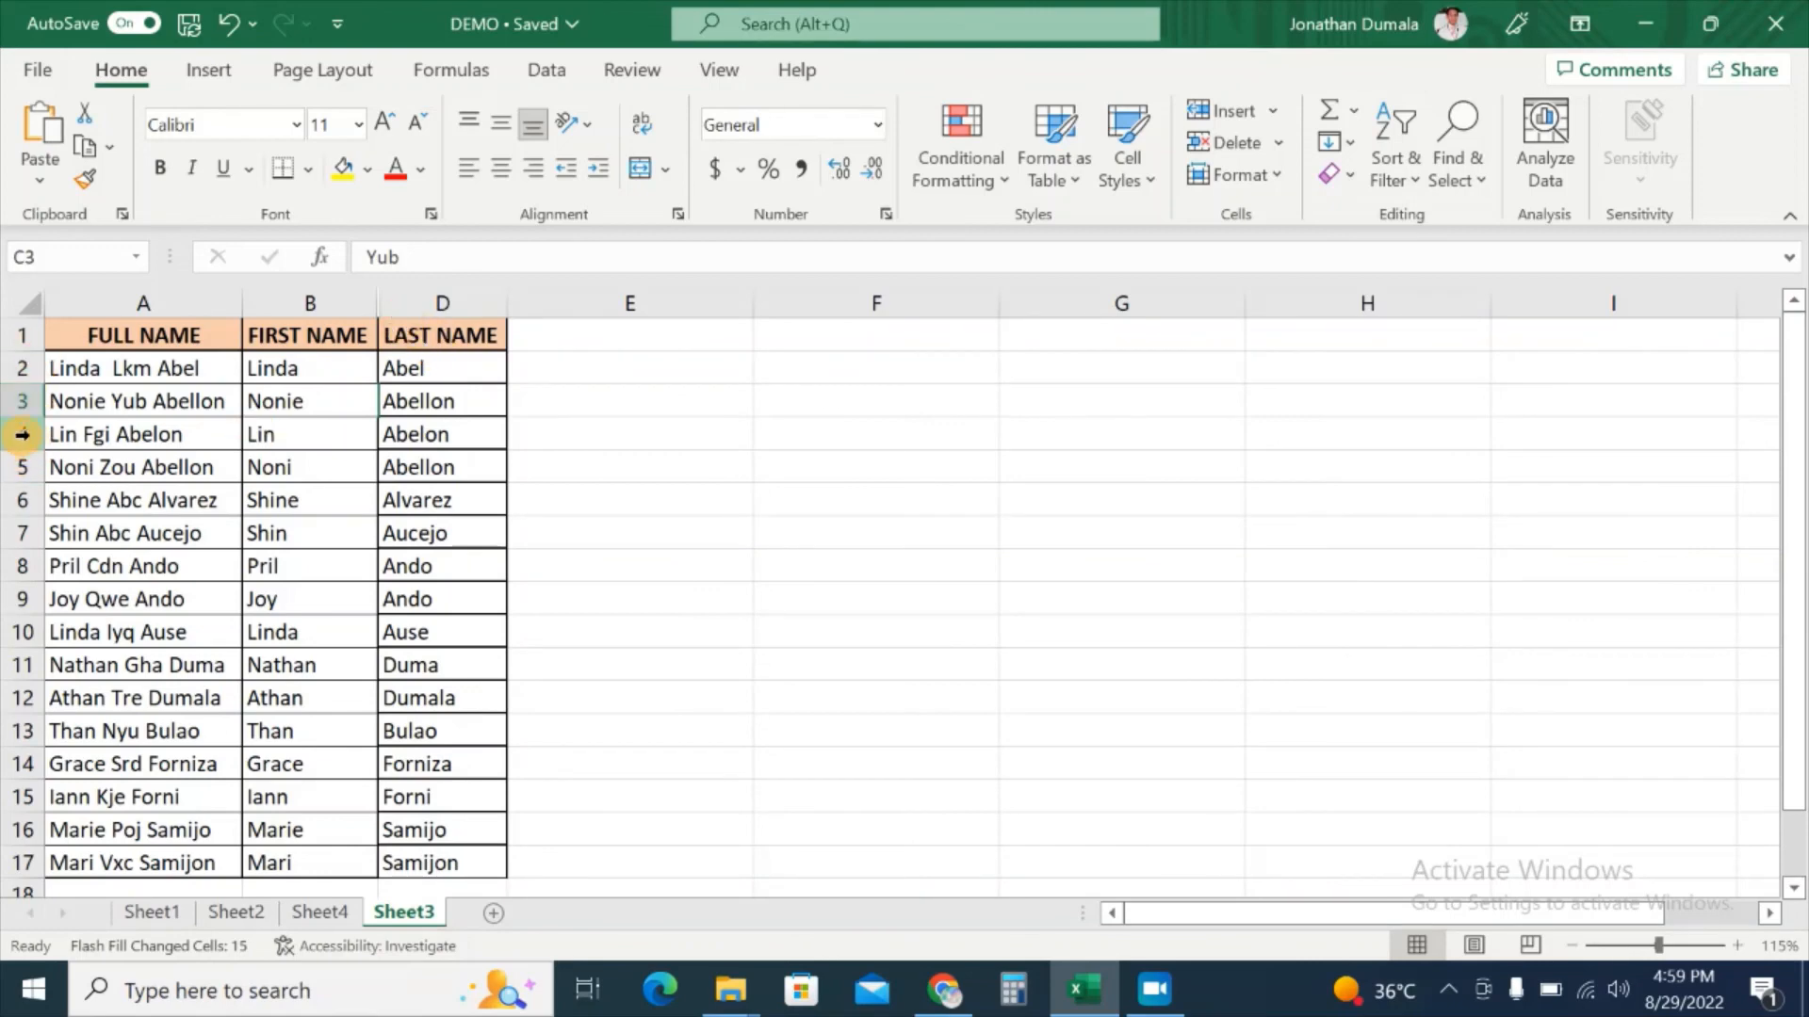
{"action": "left_click", "coordinate": [150, 440]}
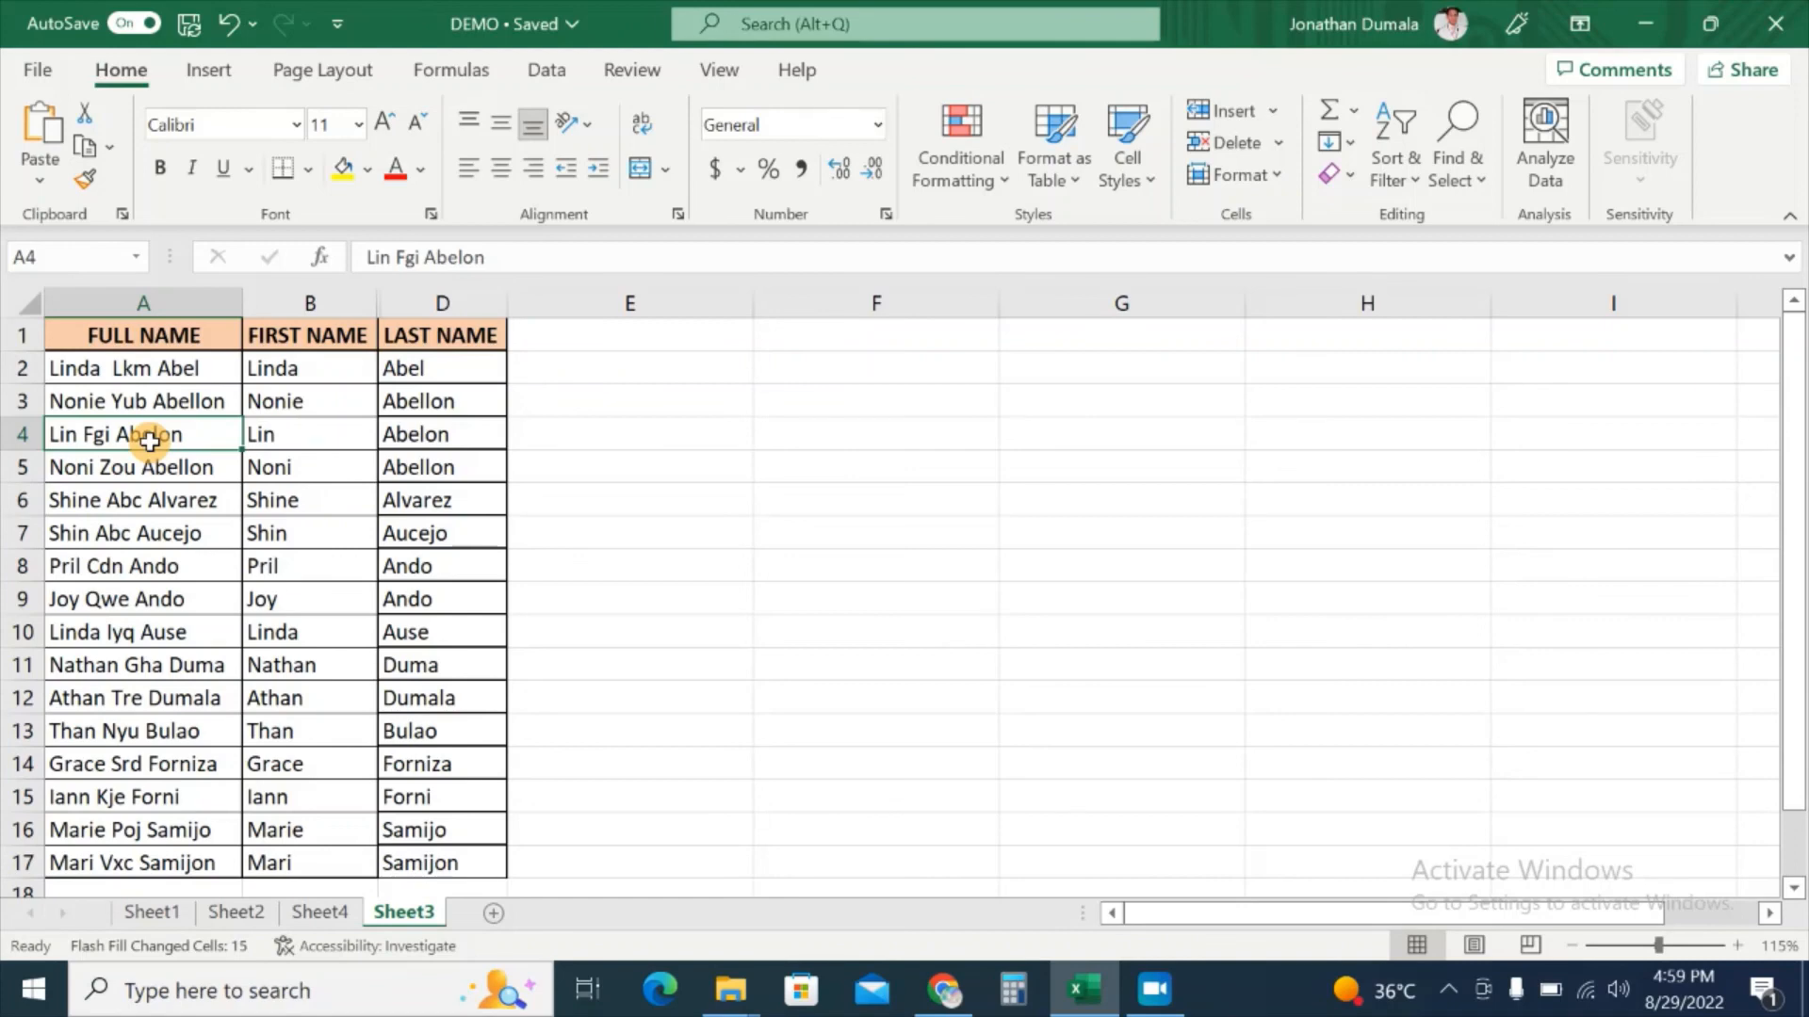
{"action": "key", "text": "ctrl+9"}
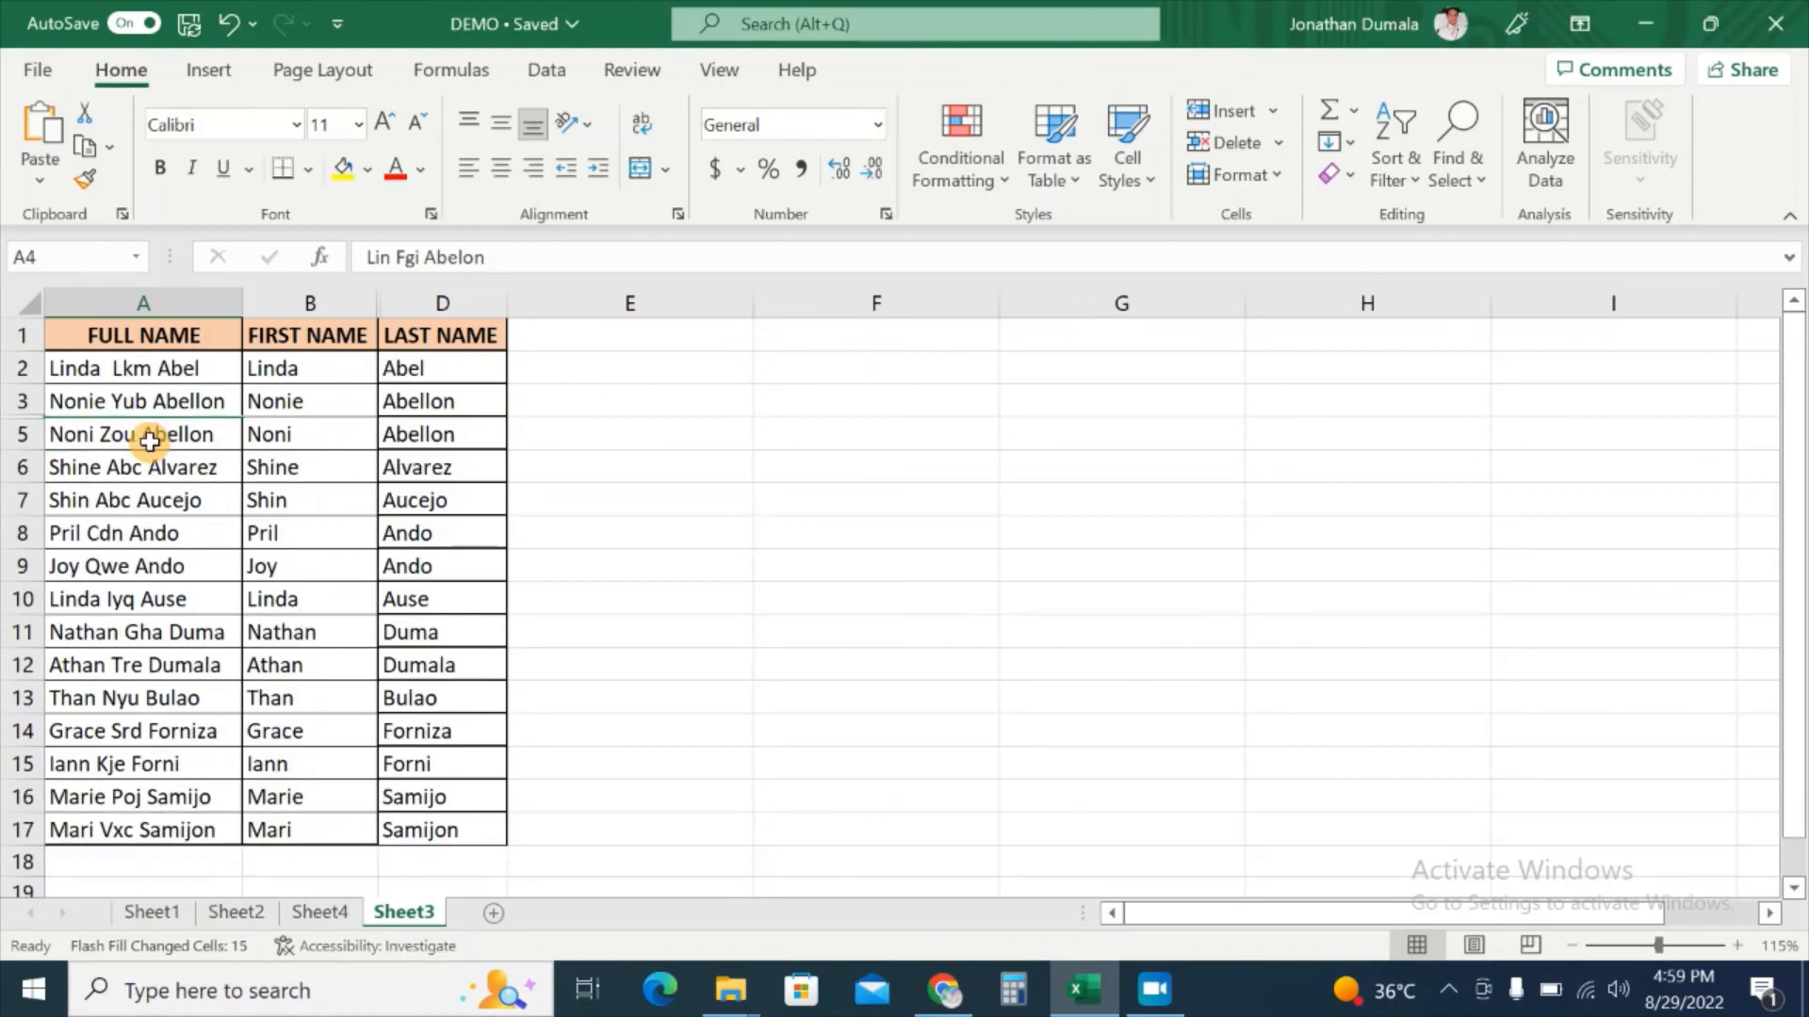